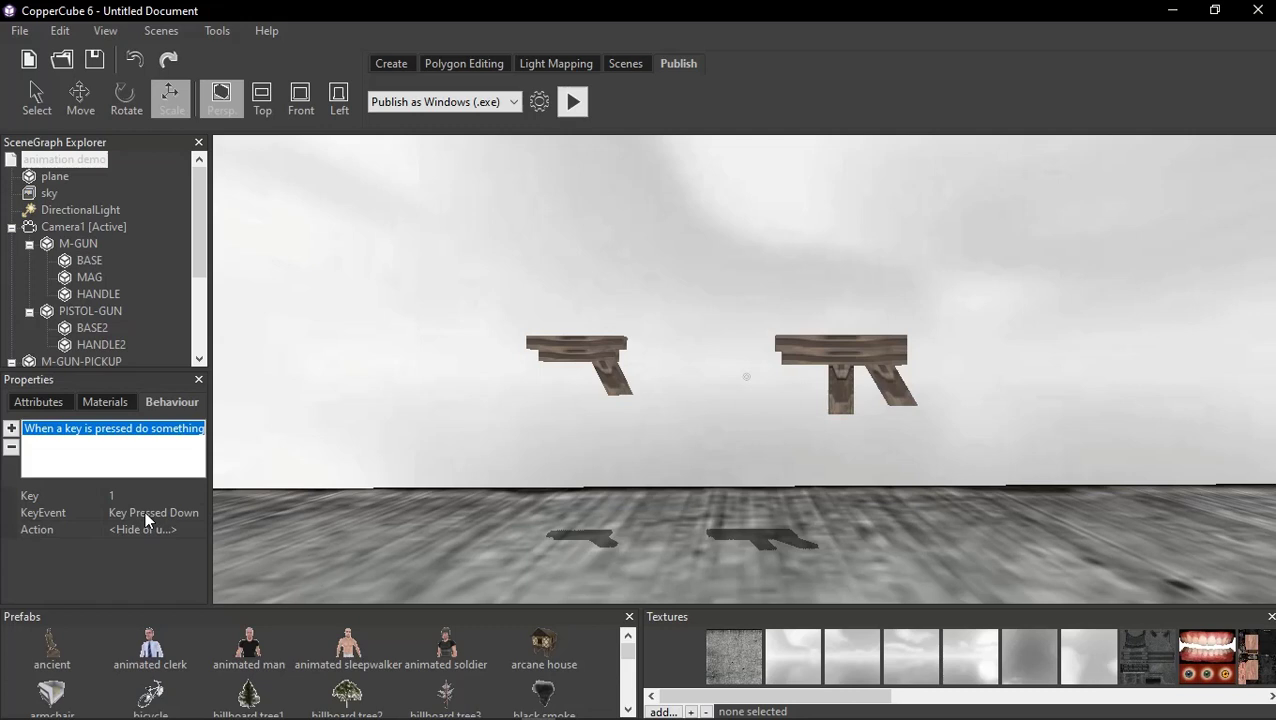
Test-run the finished demo as a Windows build and toggle the held weapon on and off with its assigned key, 1
left_click(576, 101)
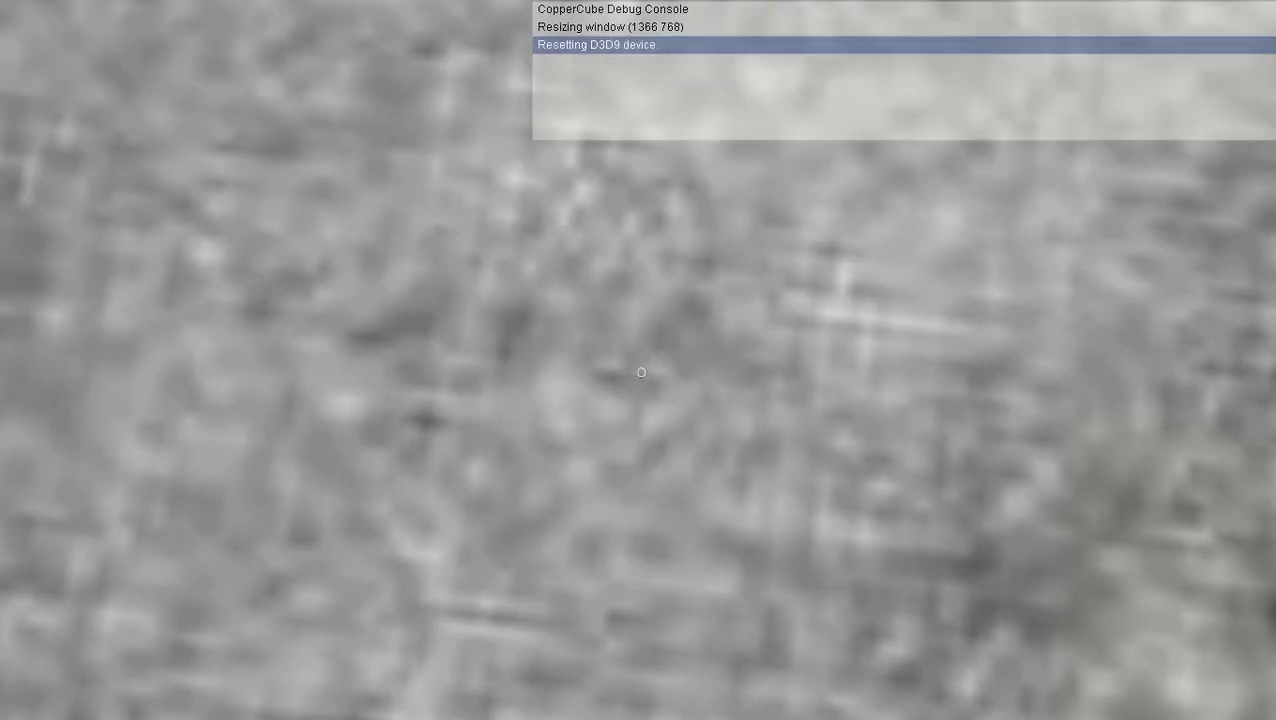
key("1")
key("1")
key("1")
key("1")
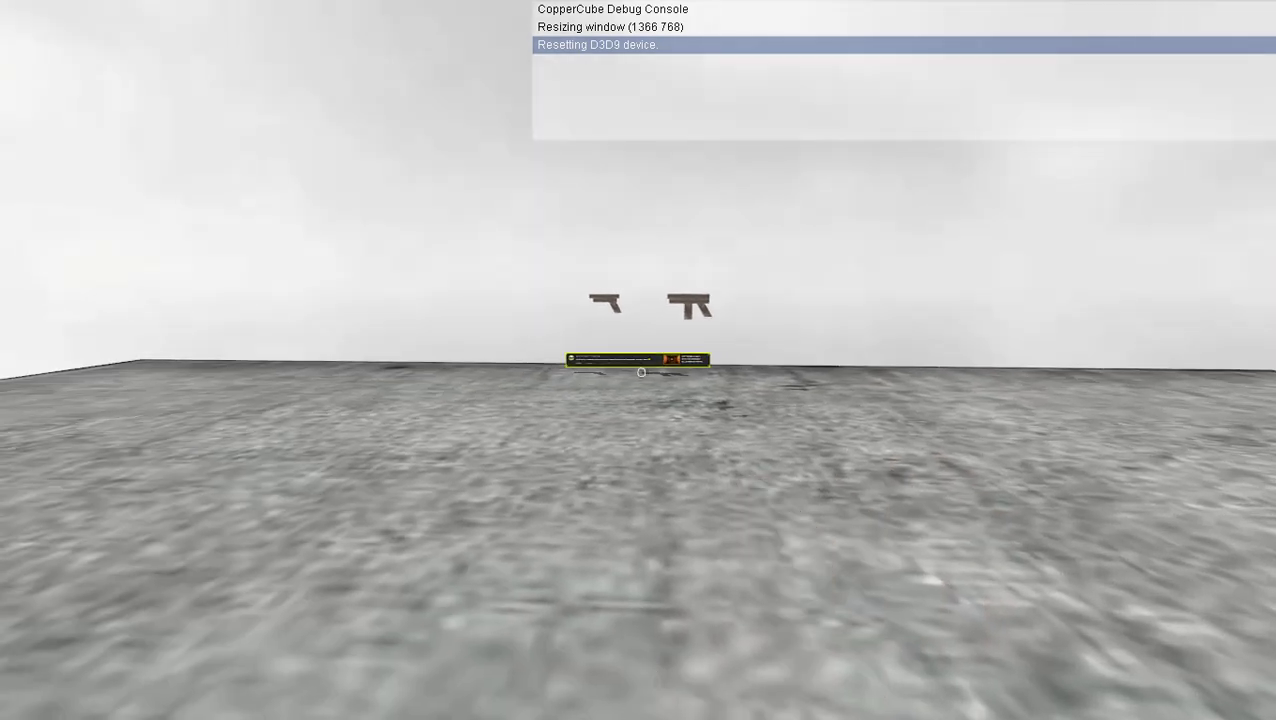
key("1")
key("1")
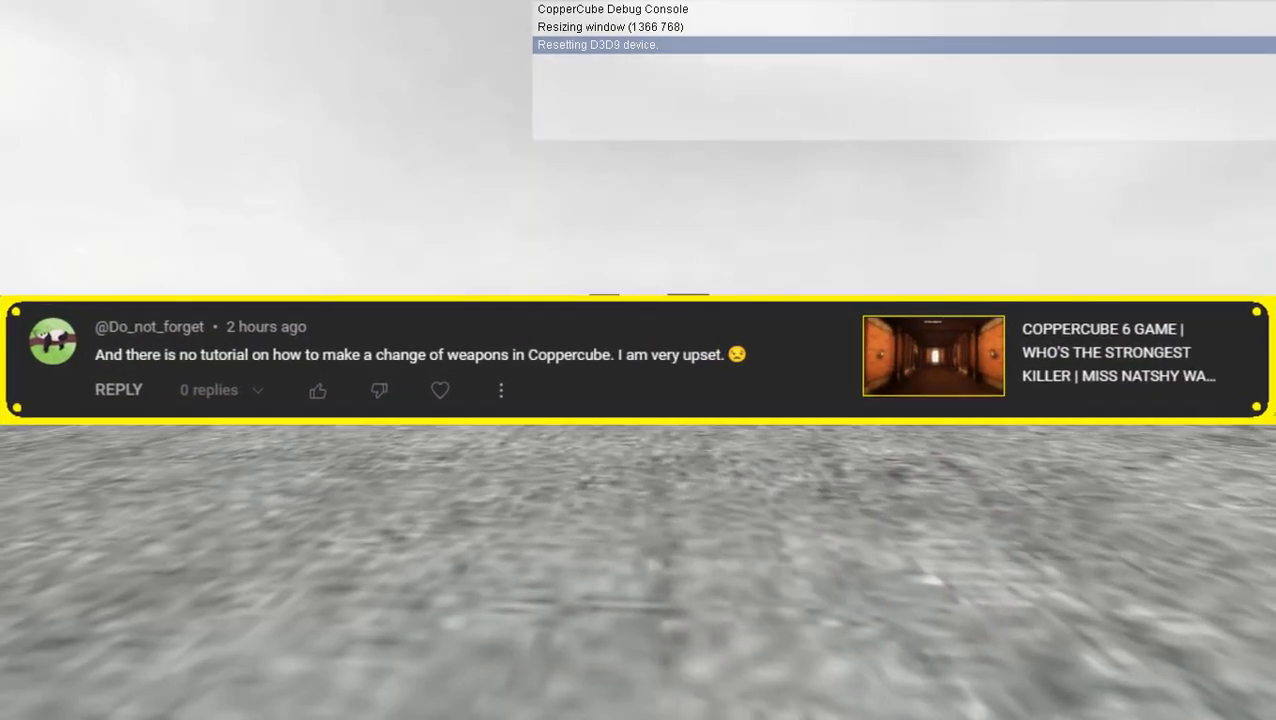
key("1")
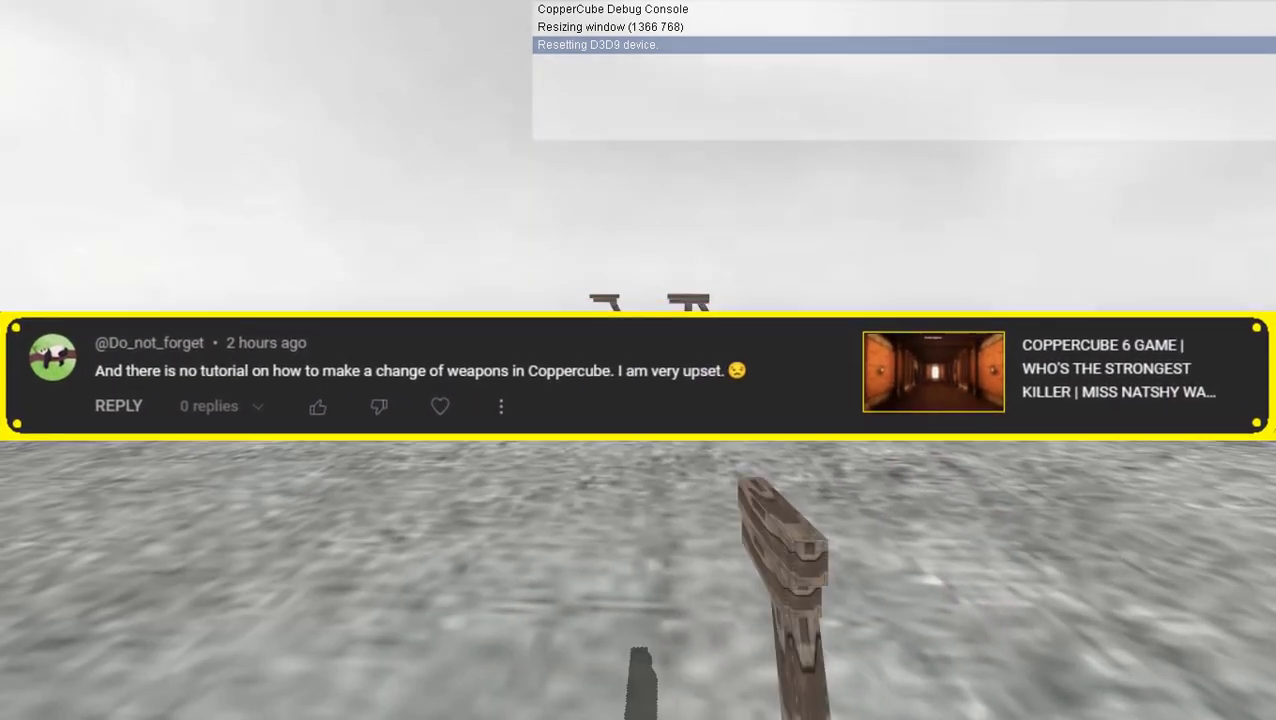
key("1")
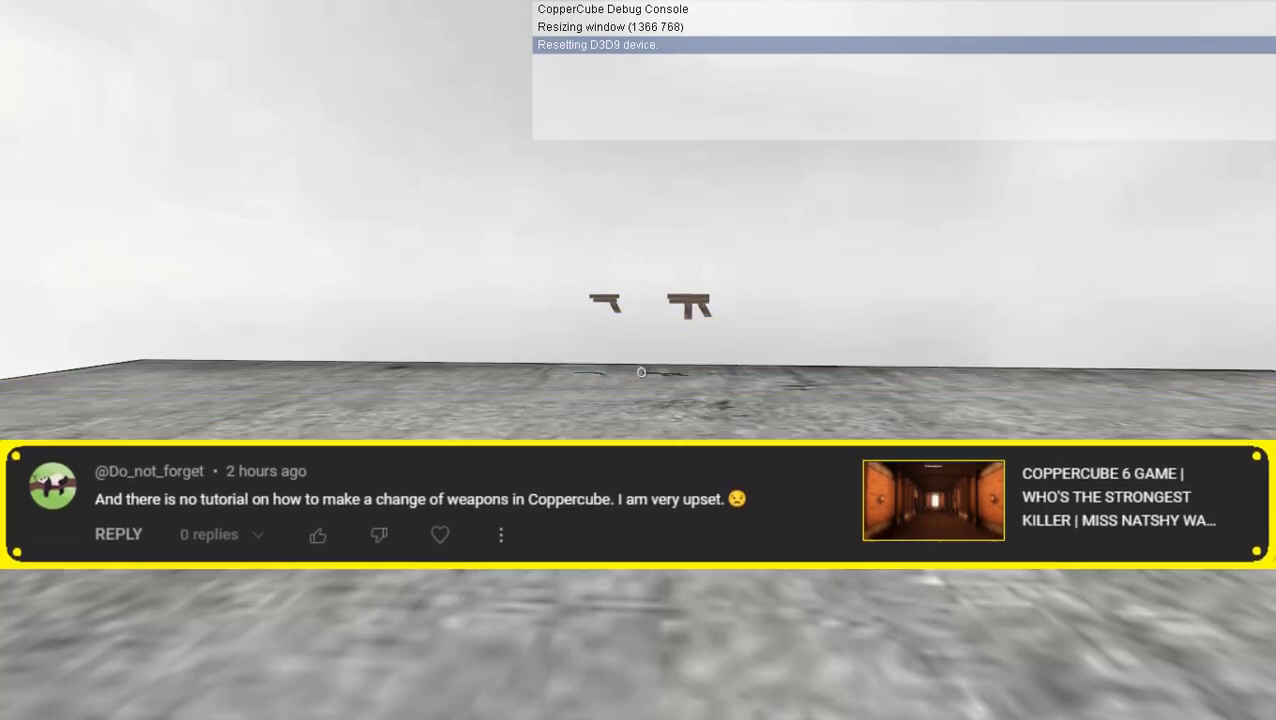
Walk to the floating pistol and machine gun in the running game, pick up both weapons, and exit the test
key("w")
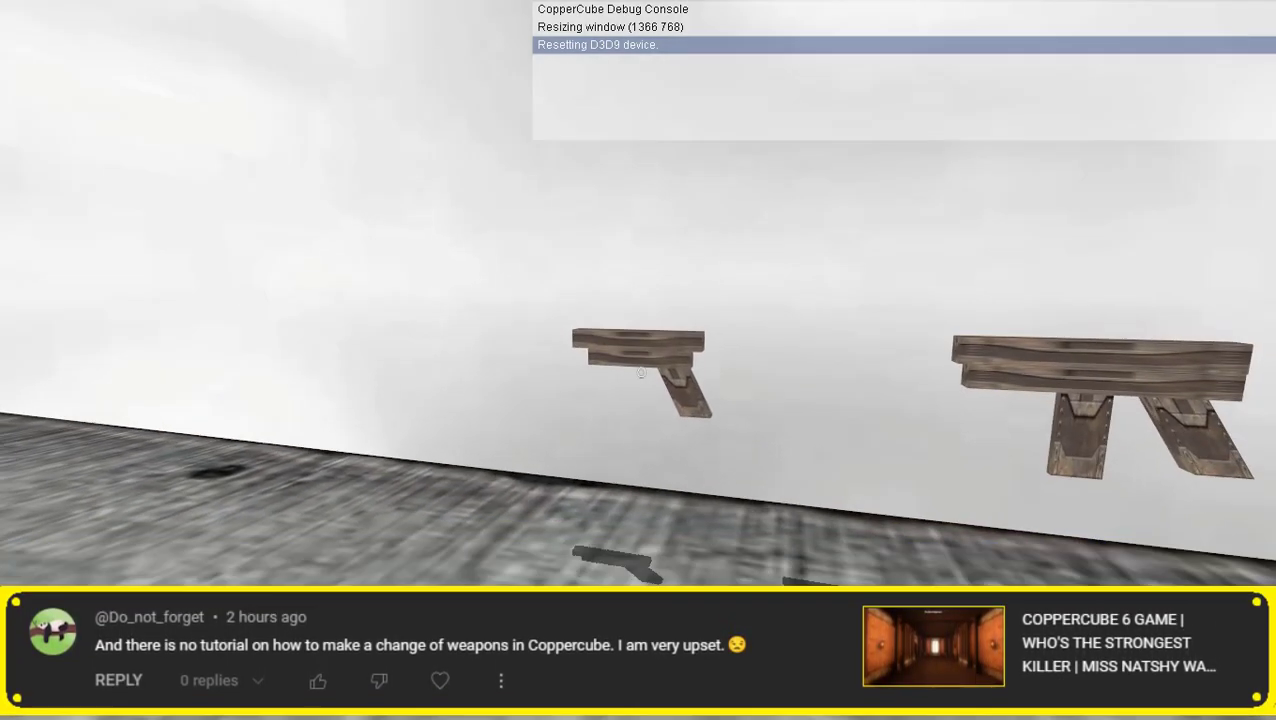
key("w")
left_click(641, 372)
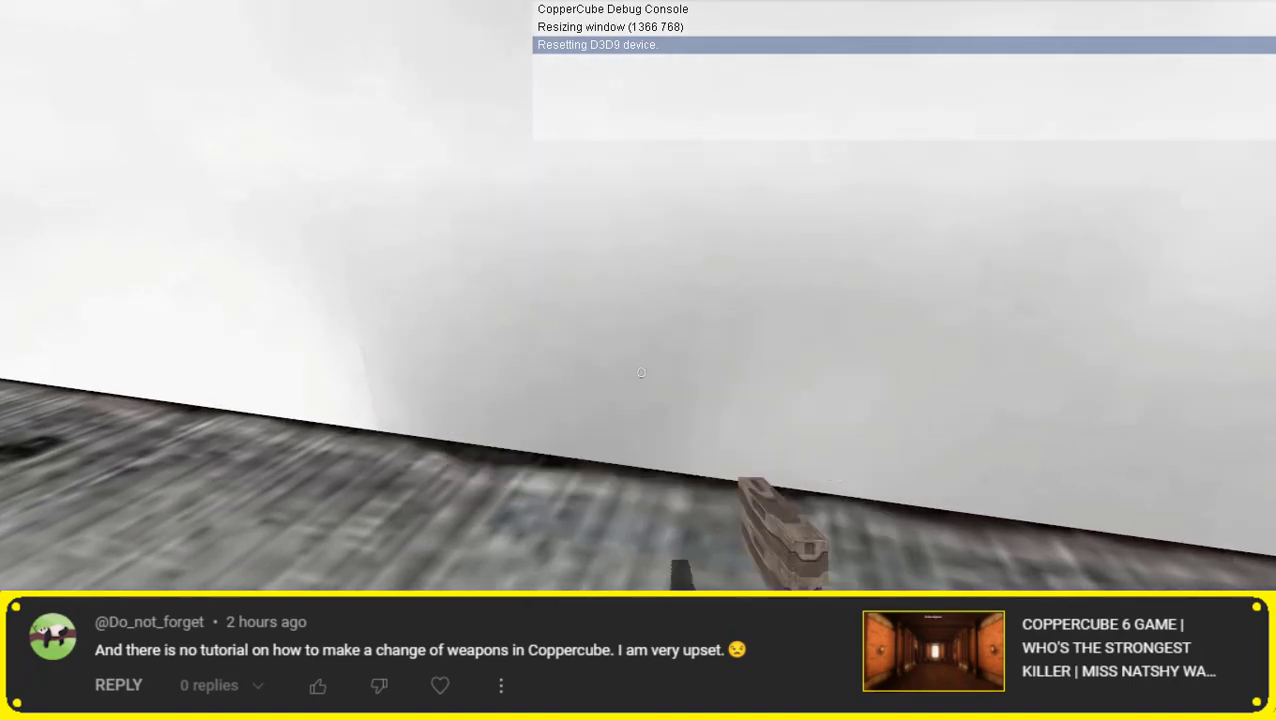
key("w")
key("w")
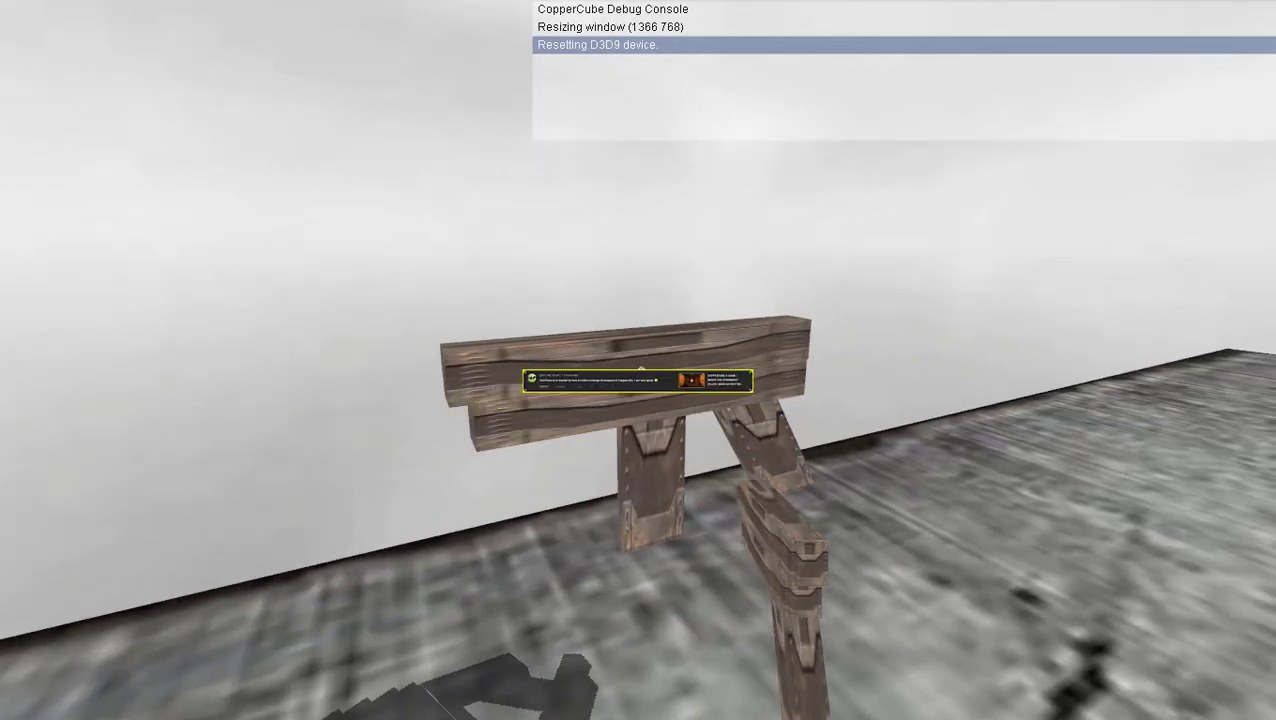
left_click(641, 372)
key("d")
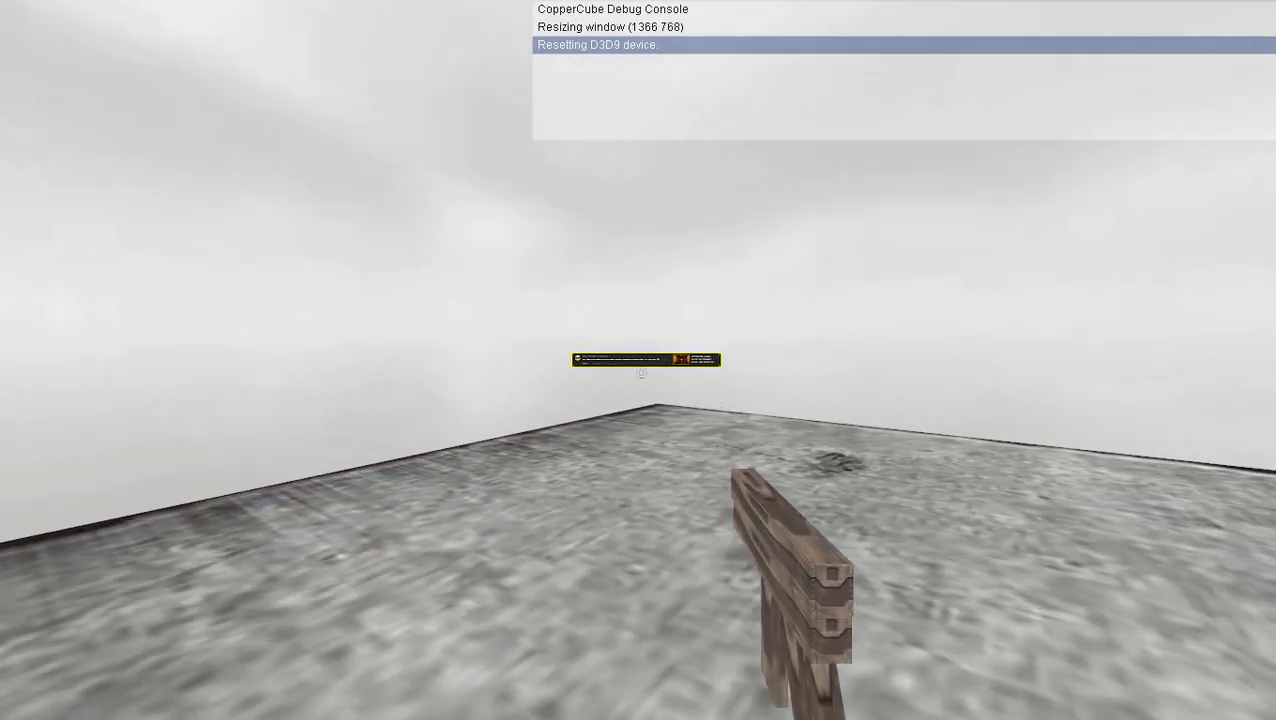
key("Escape")
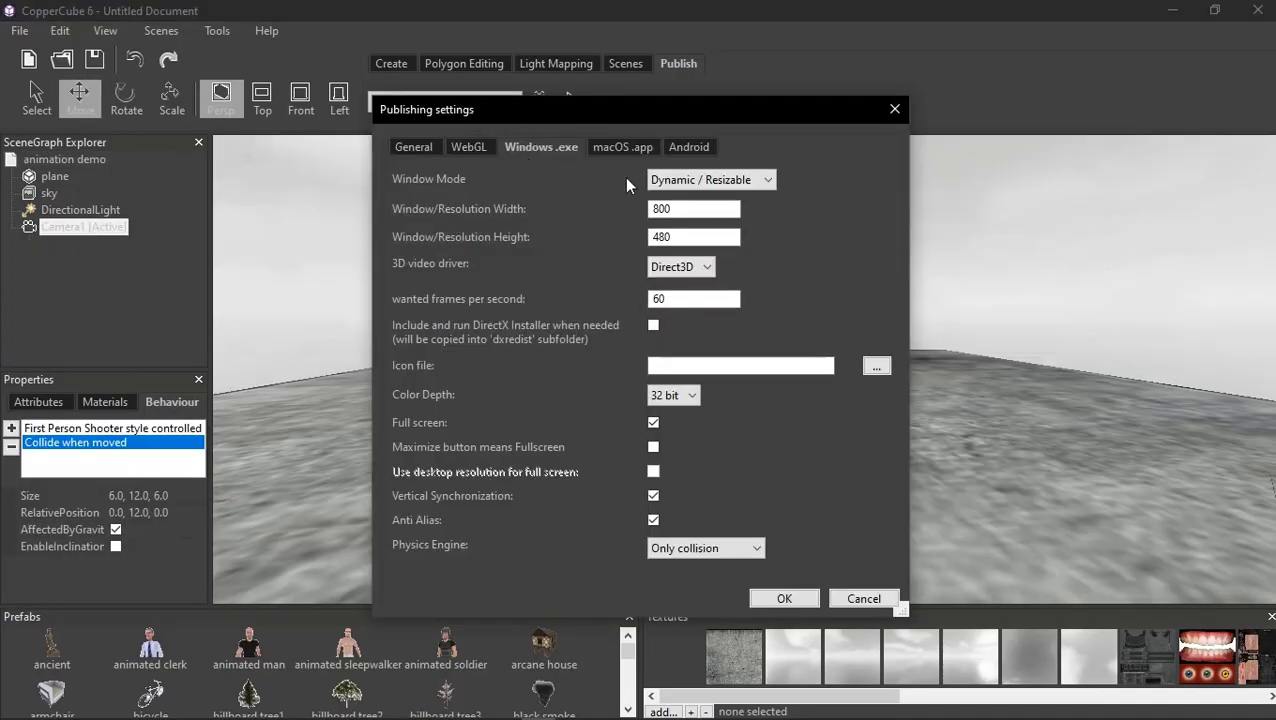
Accept the Windows .exe publishing settings and set the publish target to Windows (.exe)
left_click(768, 597)
left_click(512, 101)
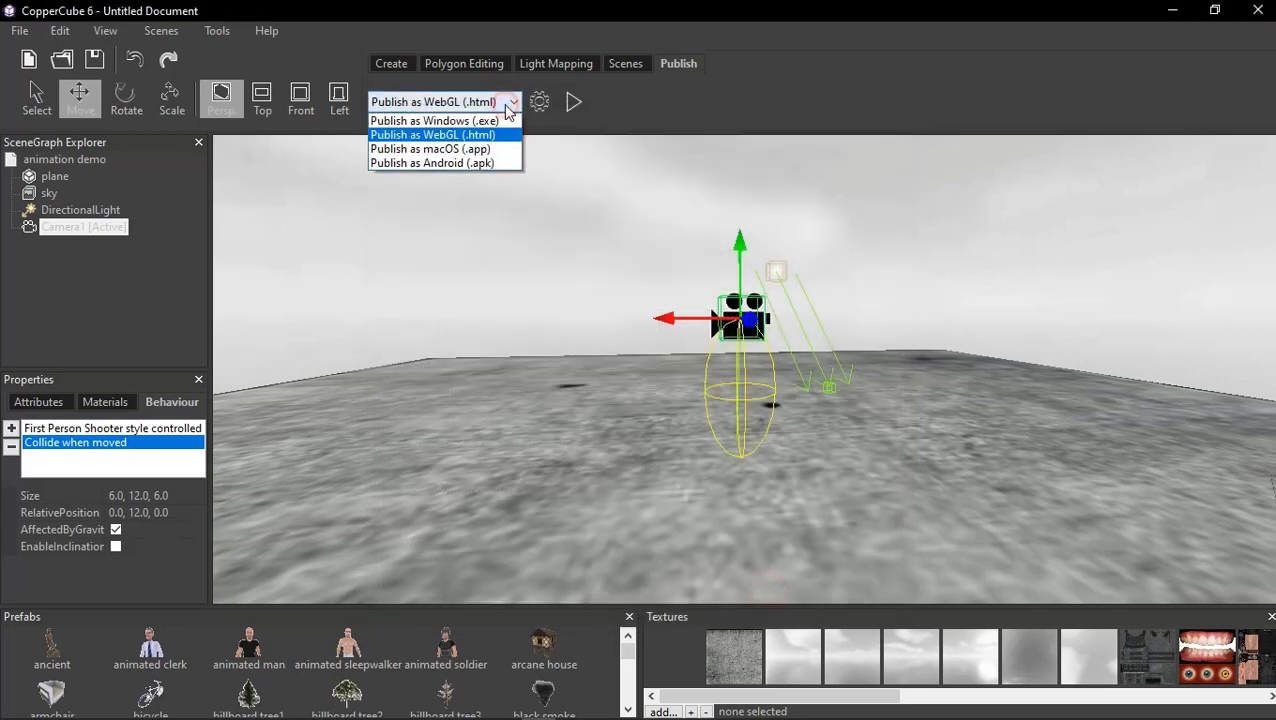
left_click(440, 120)
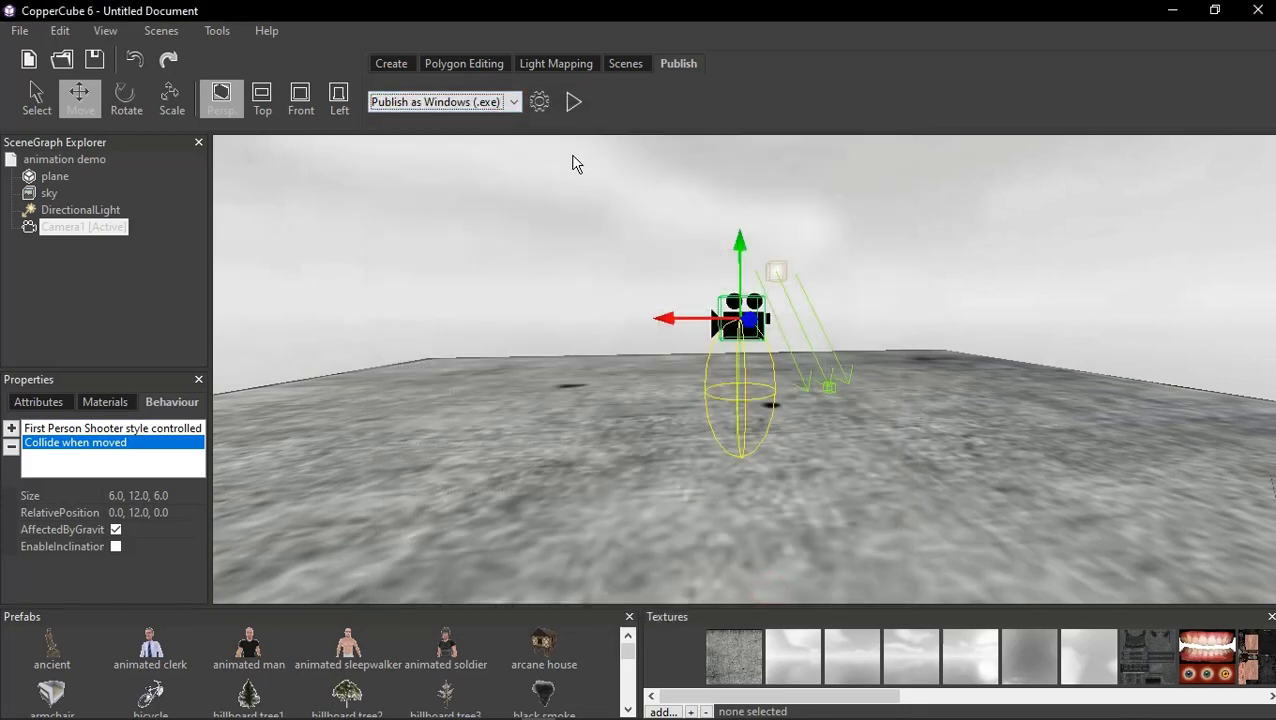
Test-run the scene, walk across the plane with the first-person camera, and exit the game
left_click(572, 100)
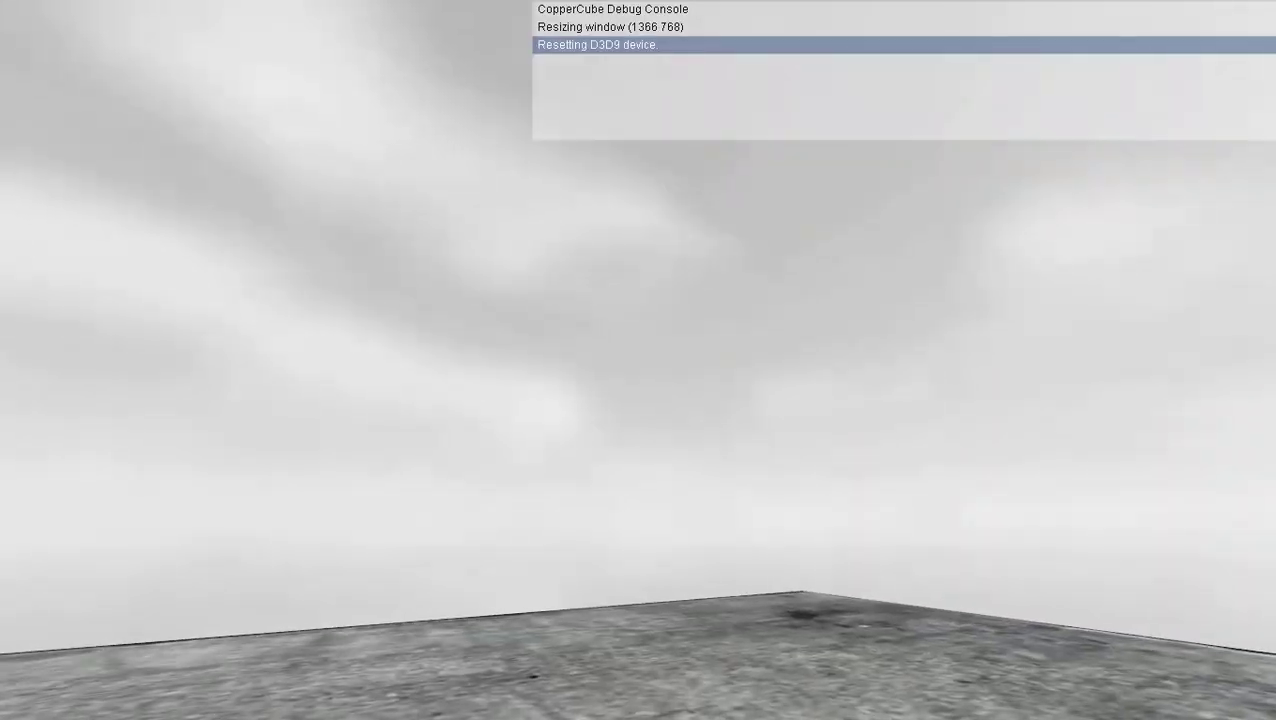
key("w")
key("w")
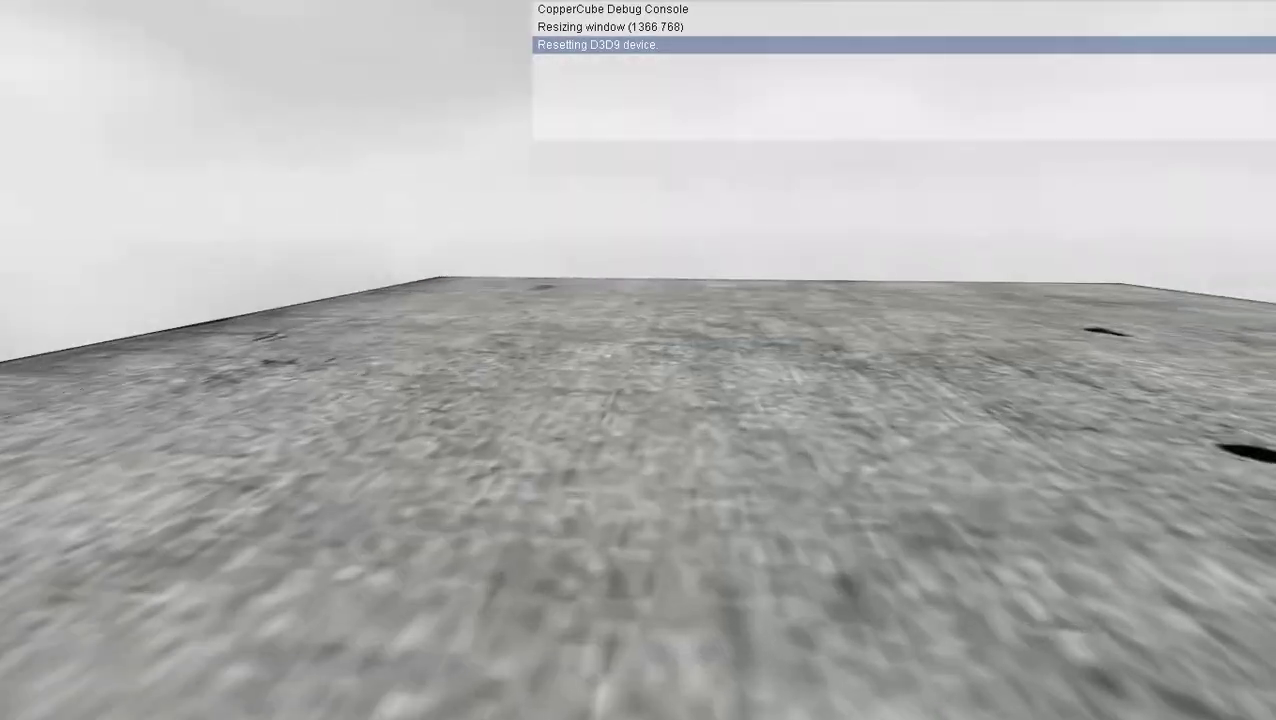
key("w")
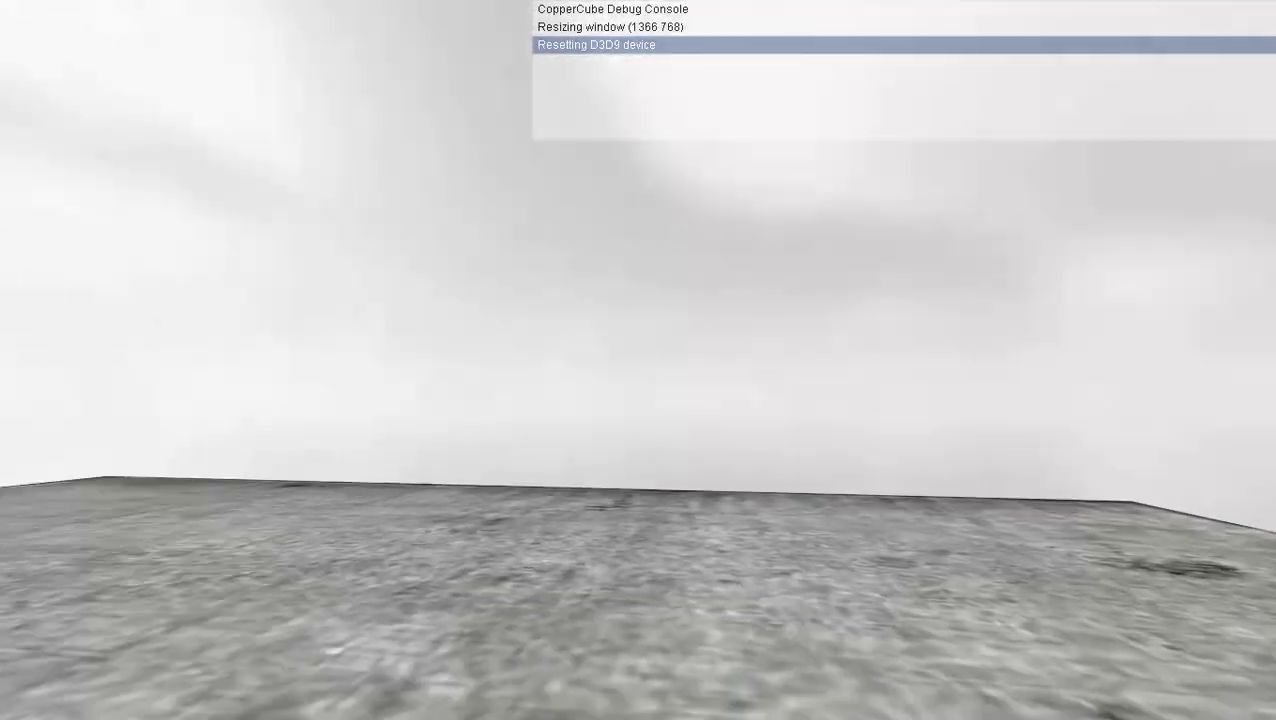
key("w")
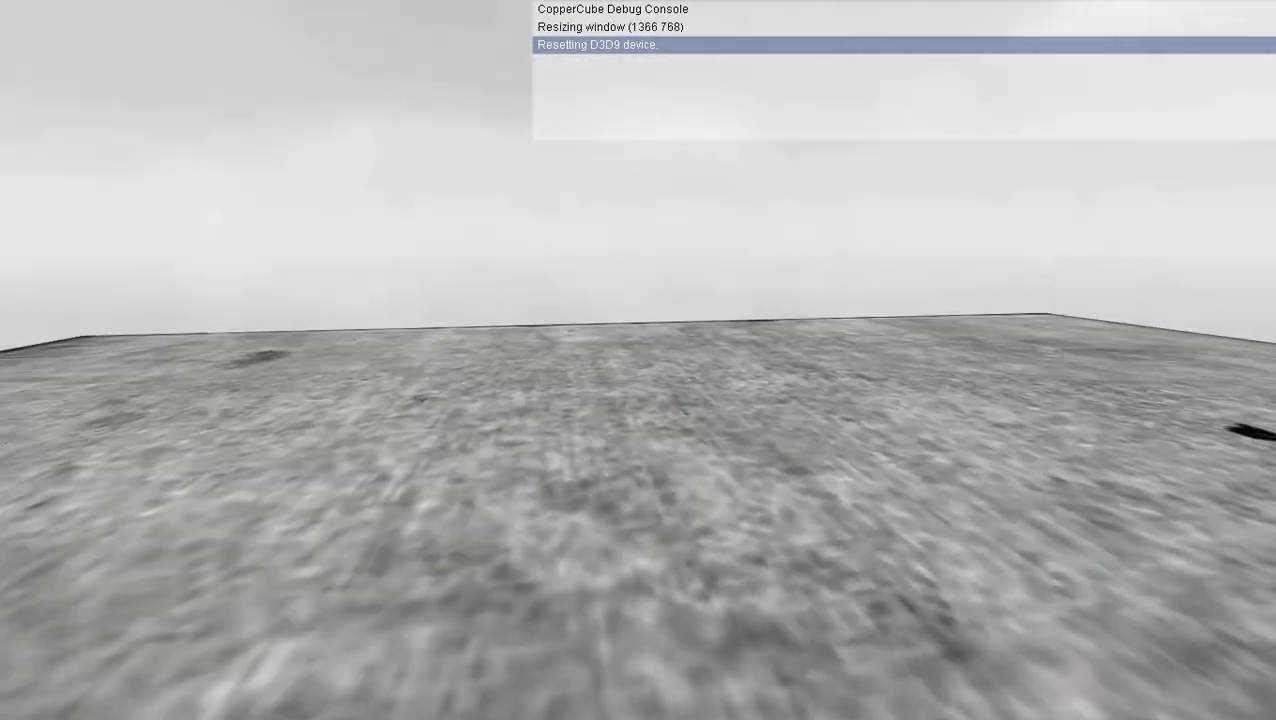
key("Escape")
Create a cube of size 10.0 and move it down below the camera
scroll(577, 434, "down", 3)
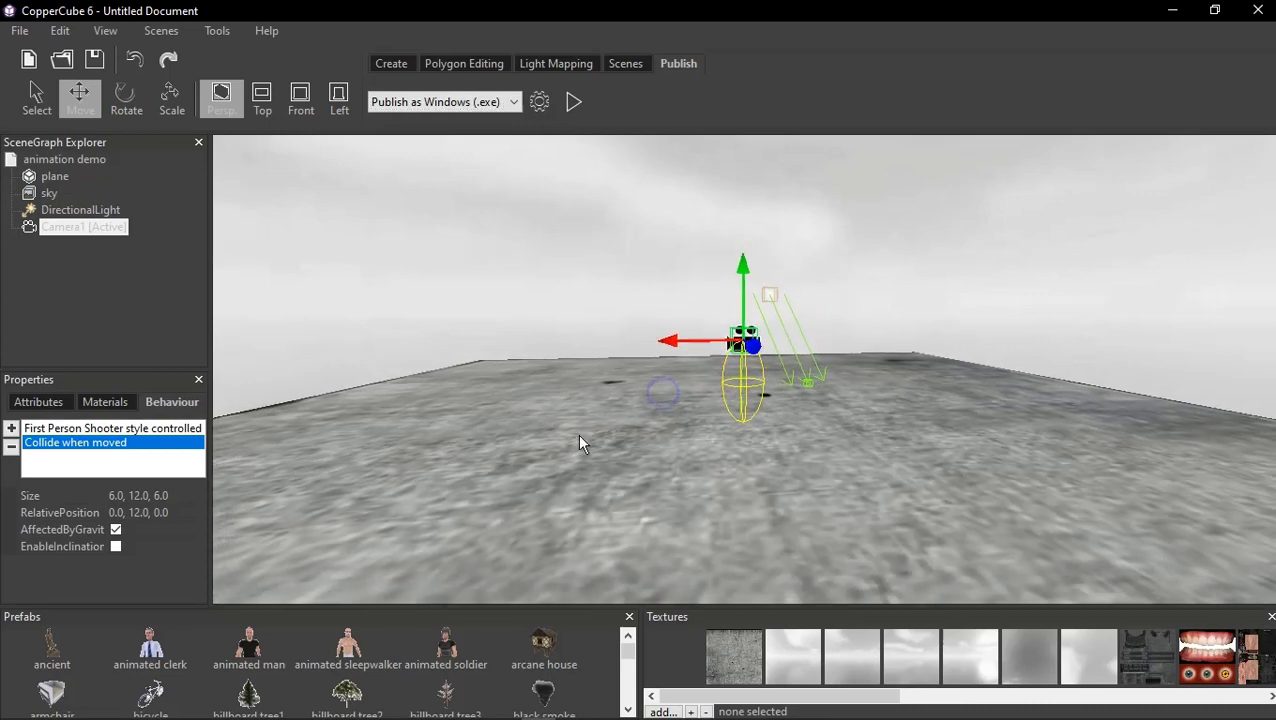
scroll(590, 362, "up", 5)
scroll(591, 375, "down", 3)
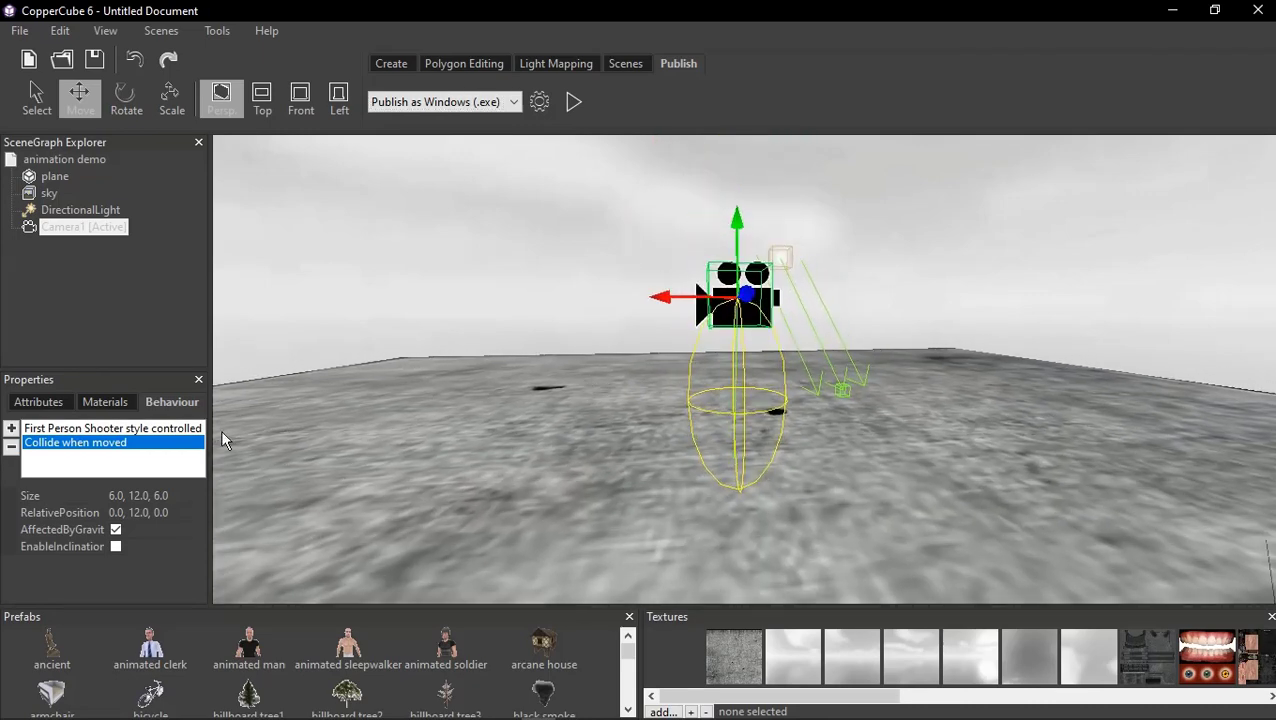
left_click(95, 221)
left_click(394, 69)
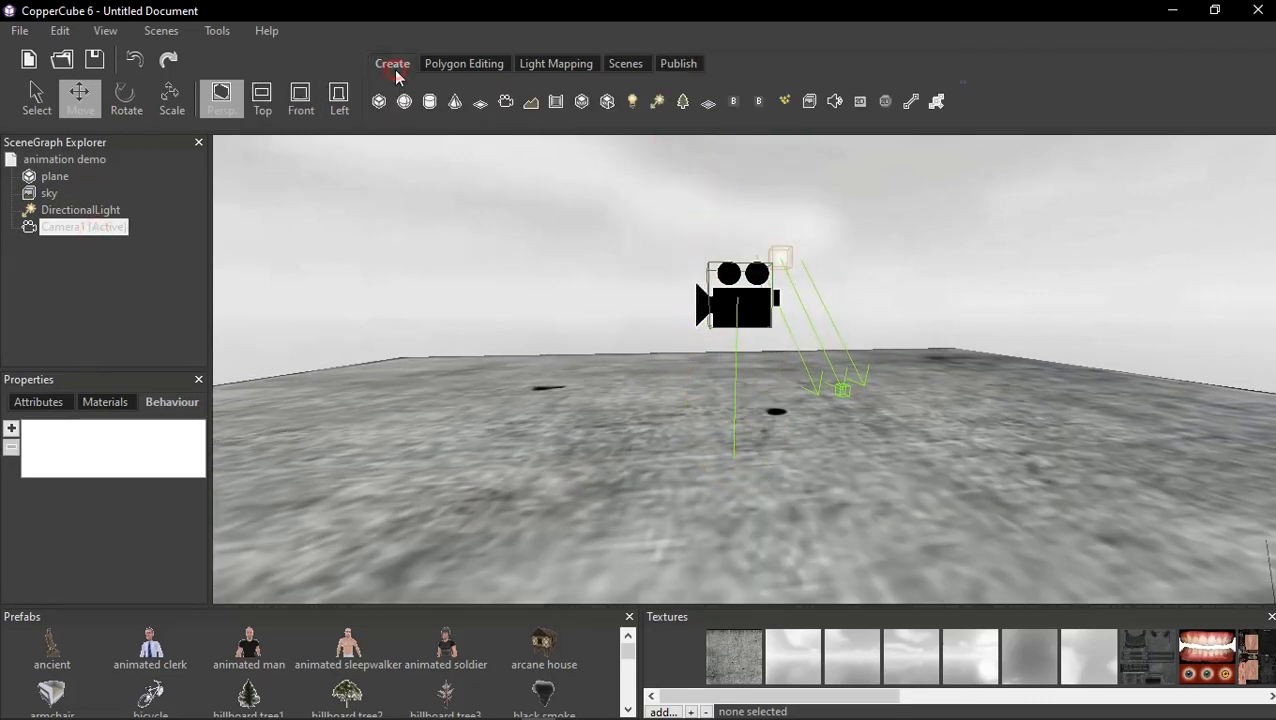
left_click(381, 101)
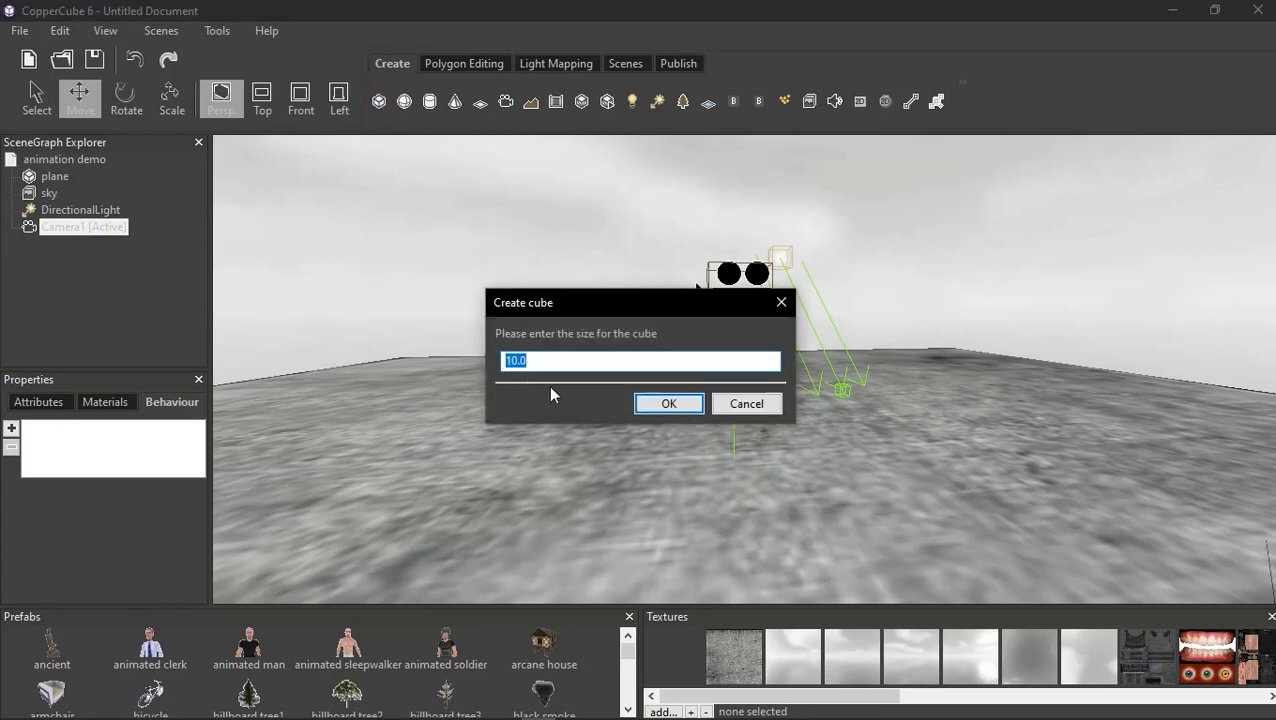
left_click(671, 404)
left_click_drag(750, 313, 752, 337)
scroll(588, 446, "down", 5)
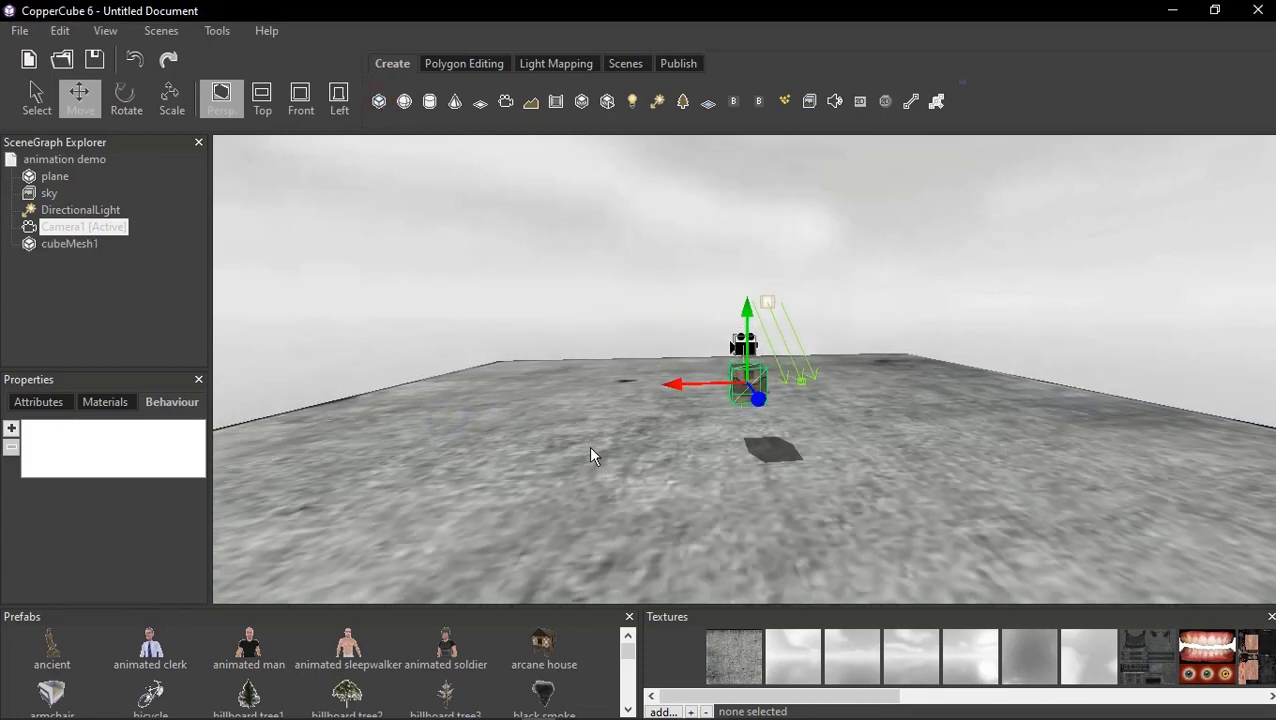
scroll(484, 394, "up", 6)
left_click_drag(484, 394, 570, 409)
scroll(614, 444, "down", 5)
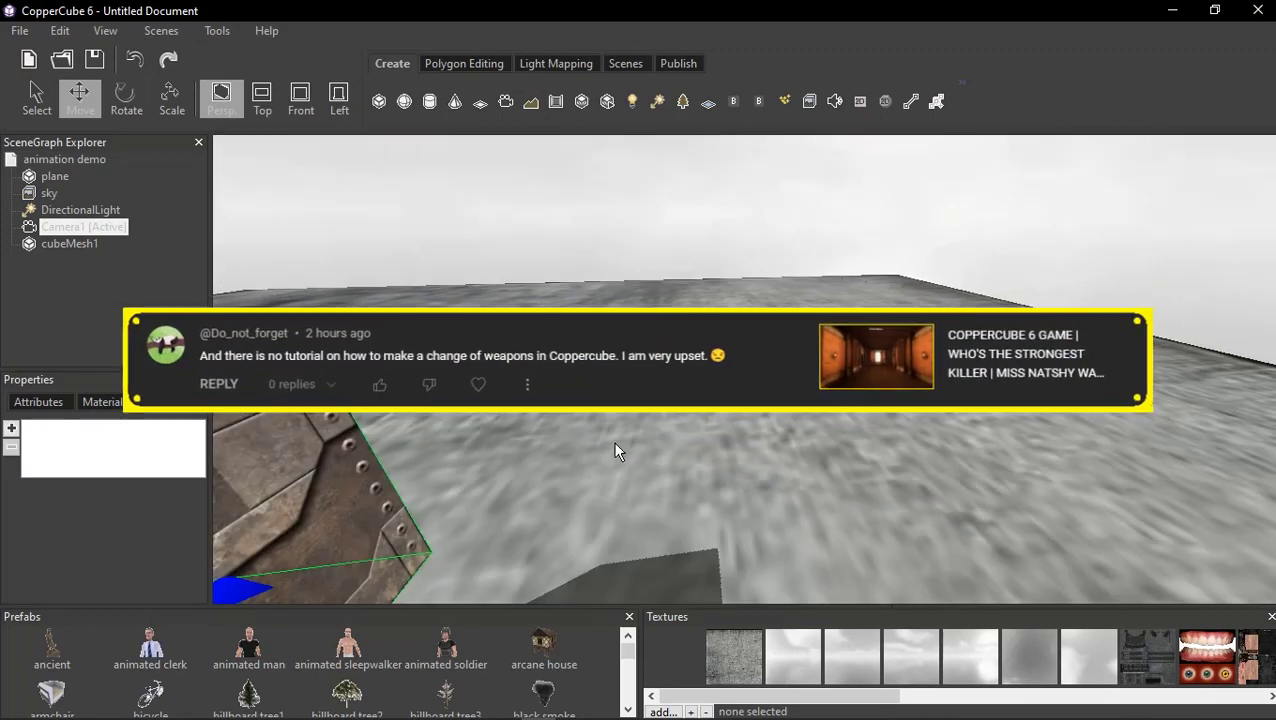
left_click_drag(611, 446, 633, 445)
right_click_drag(633, 452, 484, 447)
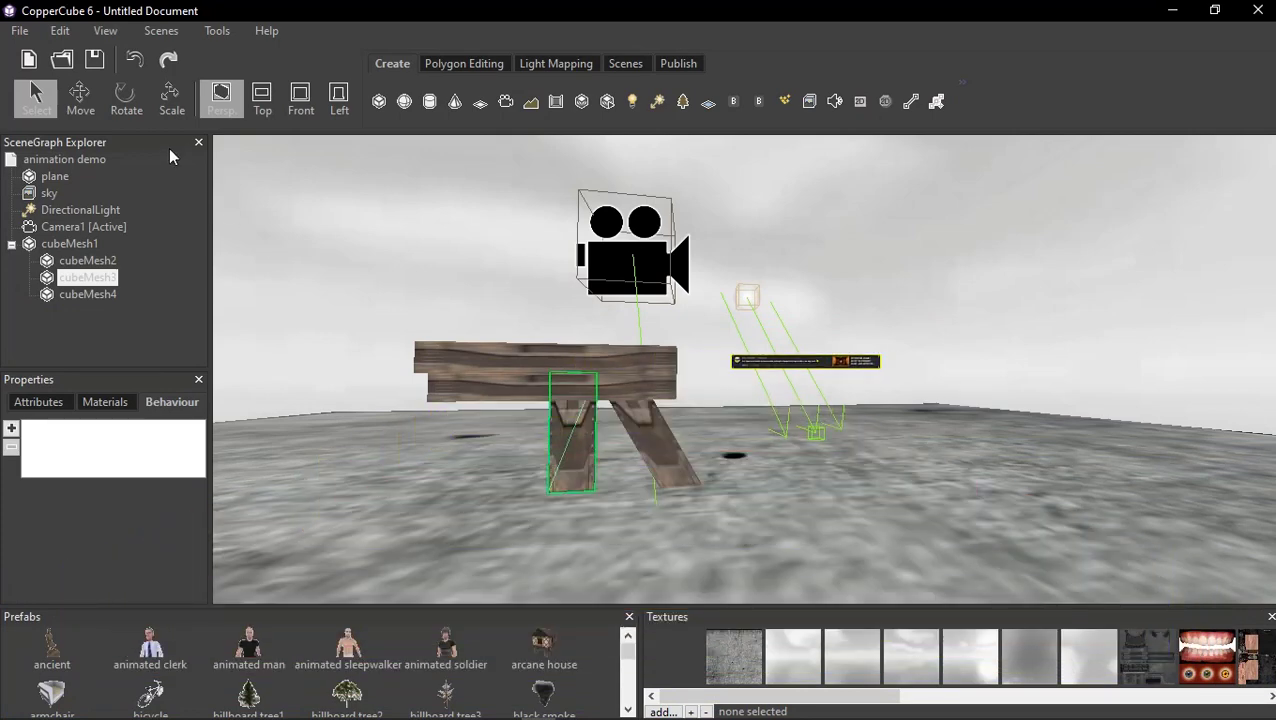
Shift the gun's magazine block, cubeMesh3, slightly towards the front of the gun
left_click(80, 97)
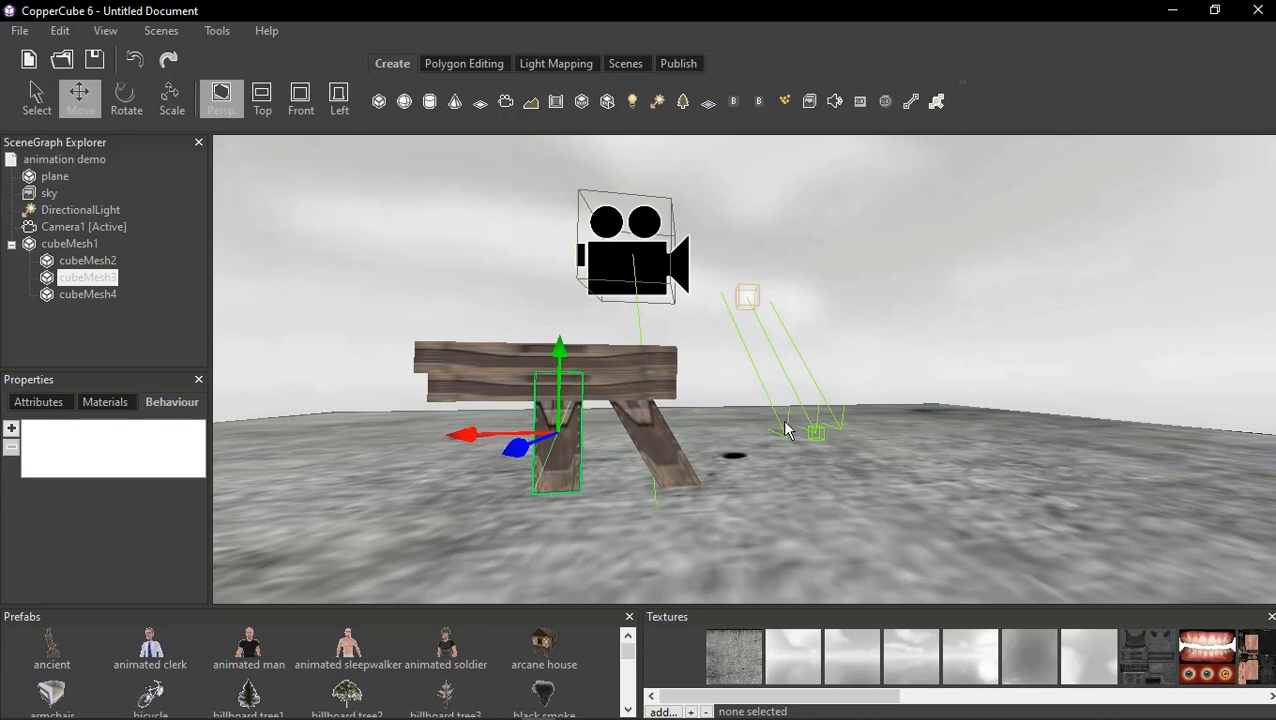
scroll(786, 427, "down", 5)
scroll(779, 434, "up", 1)
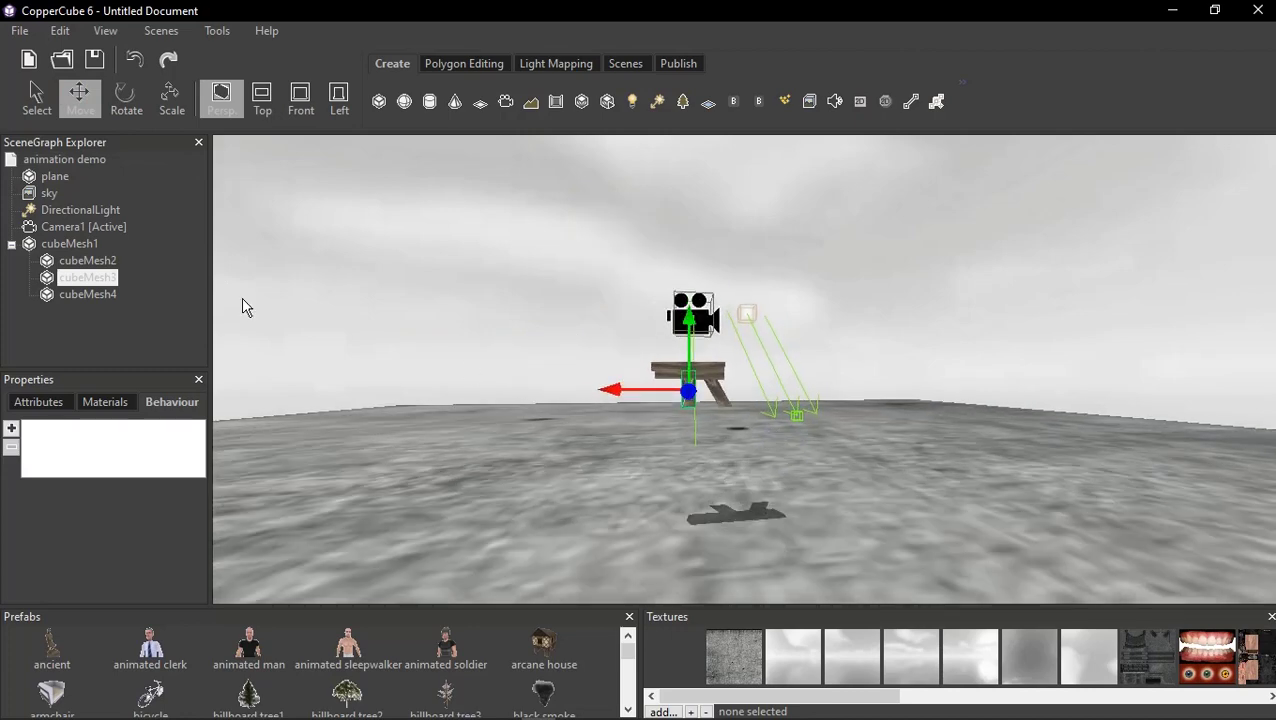
Rename the gun's parent mesh, cubeMesh1, as M-GUN
left_click(78, 243)
right_click(78, 243)
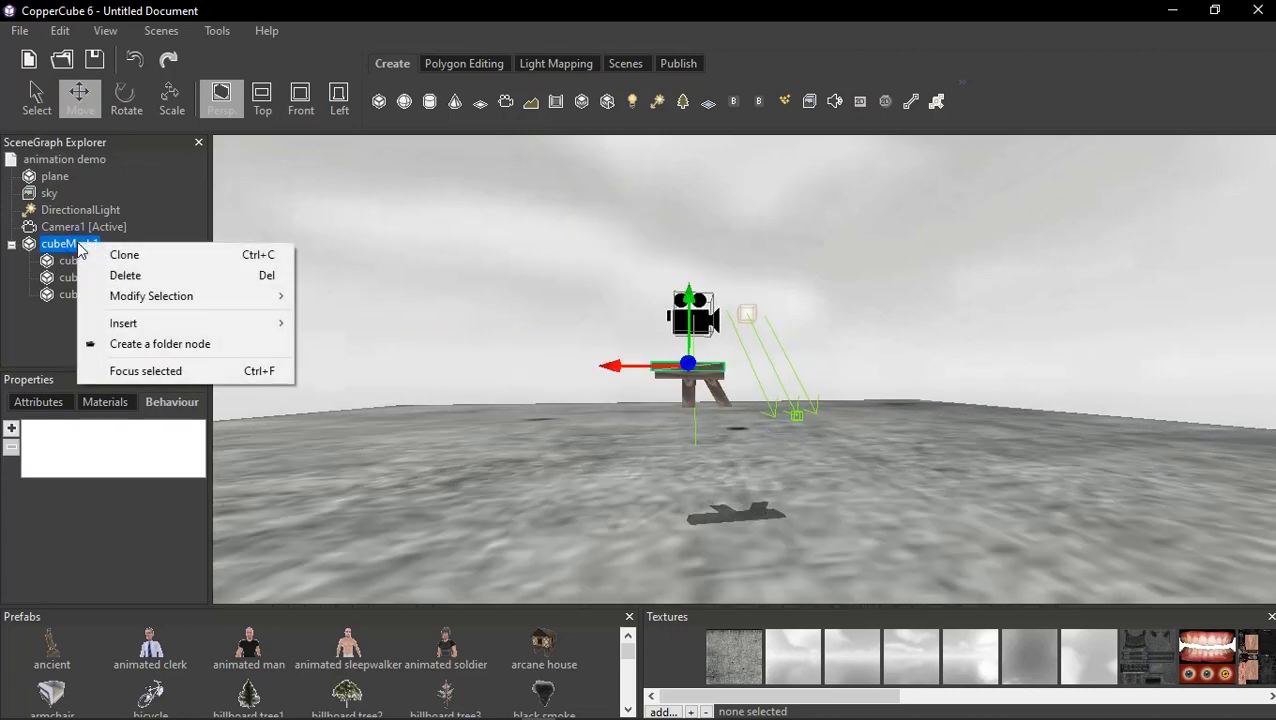
mouse_move(145, 328)
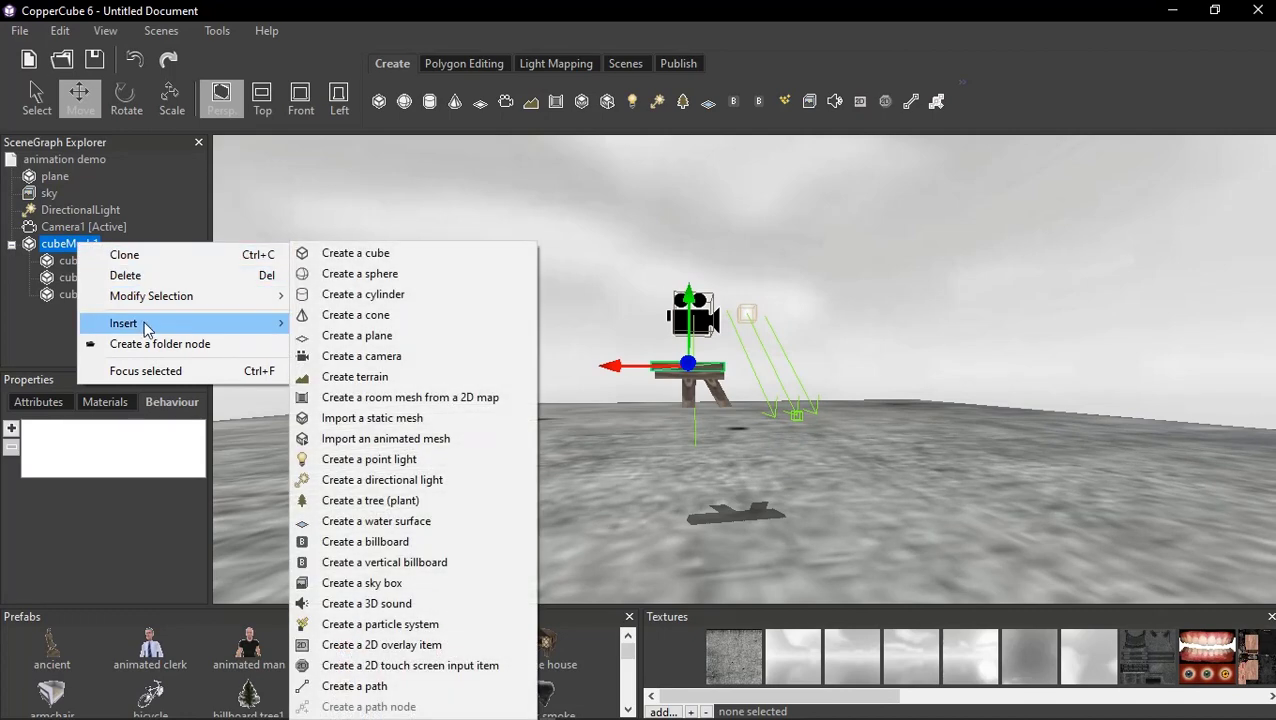
left_click(50, 403)
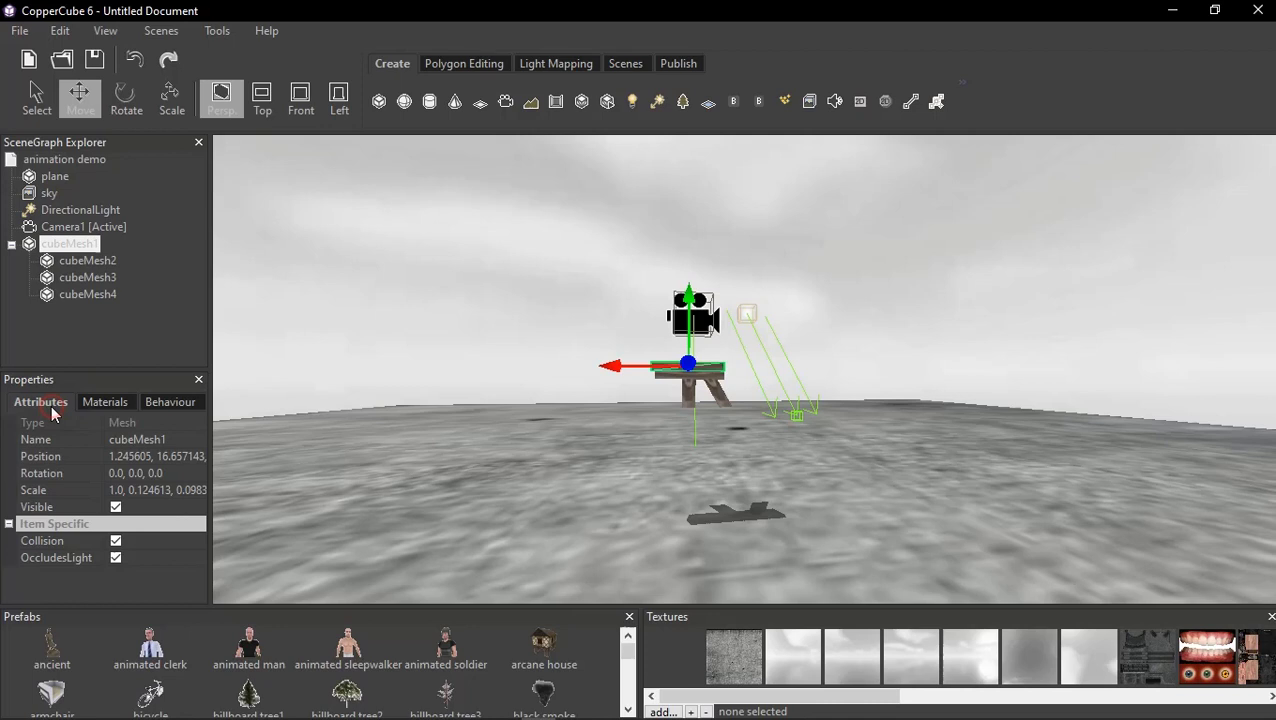
left_click(145, 441)
type("M")
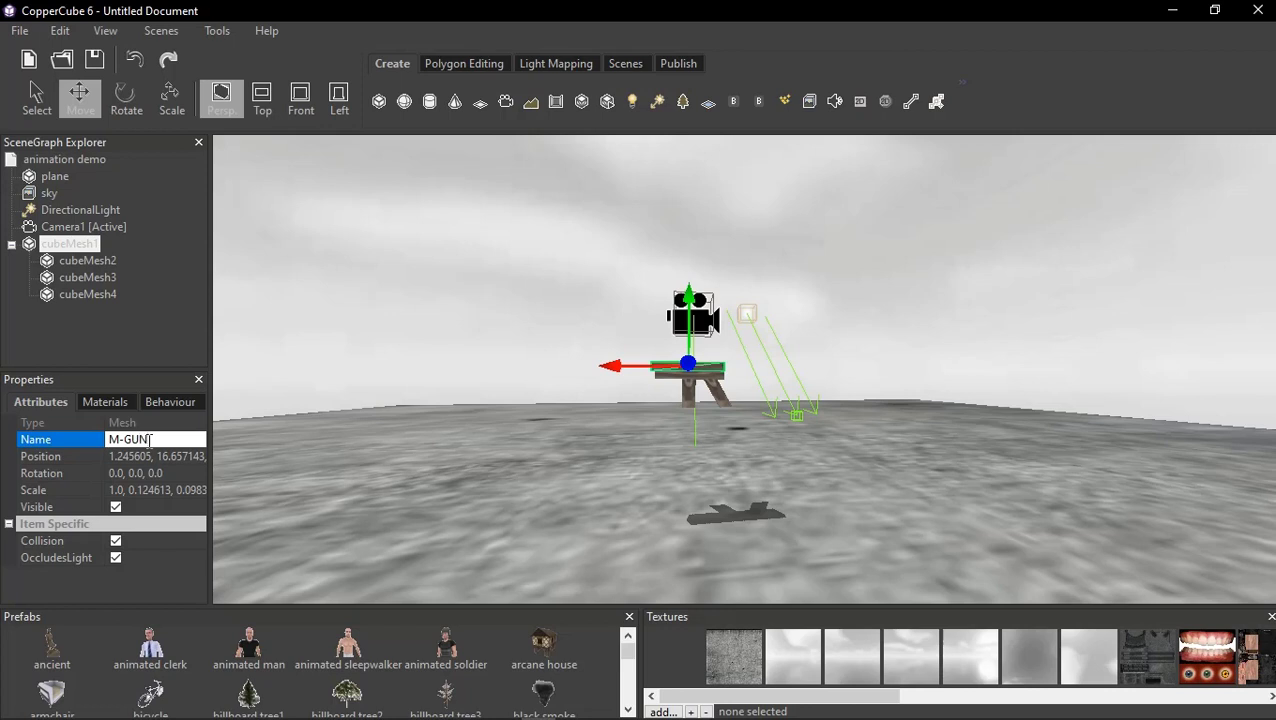
type("-GUN")
key("Return")
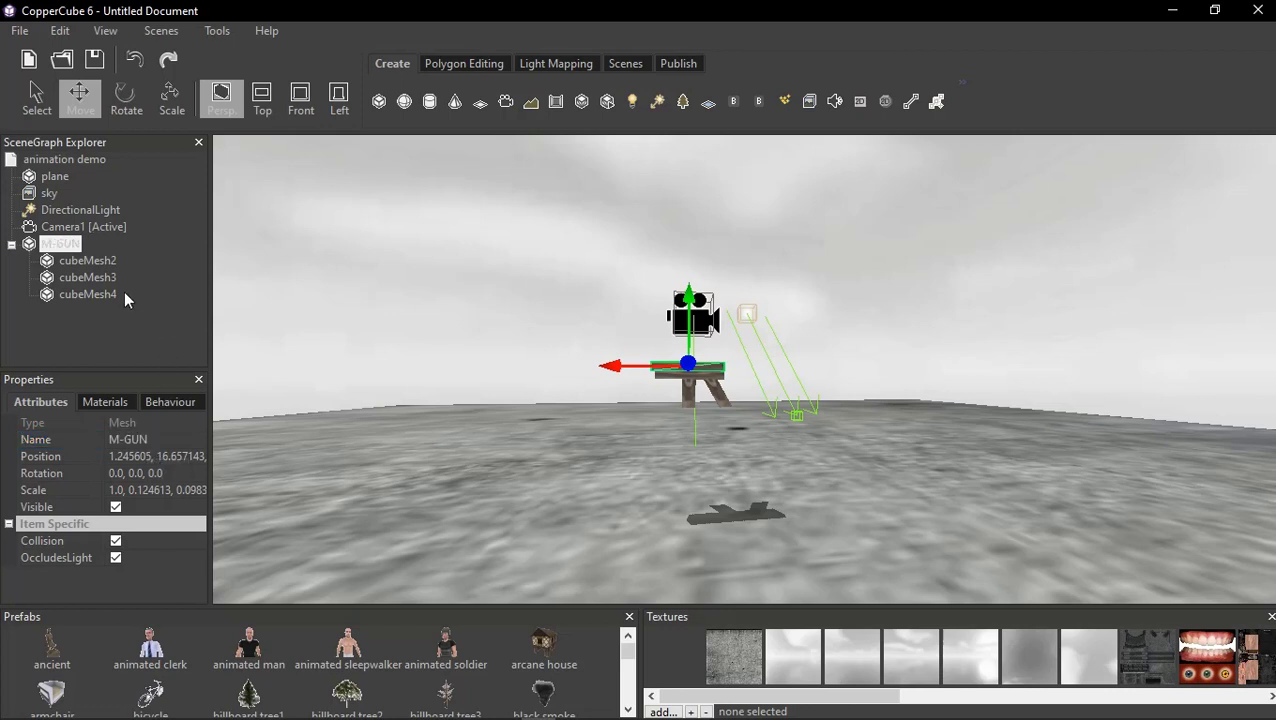
Rename the M-GUN child mesh cubeMesh2 as BASE
left_click(11, 244)
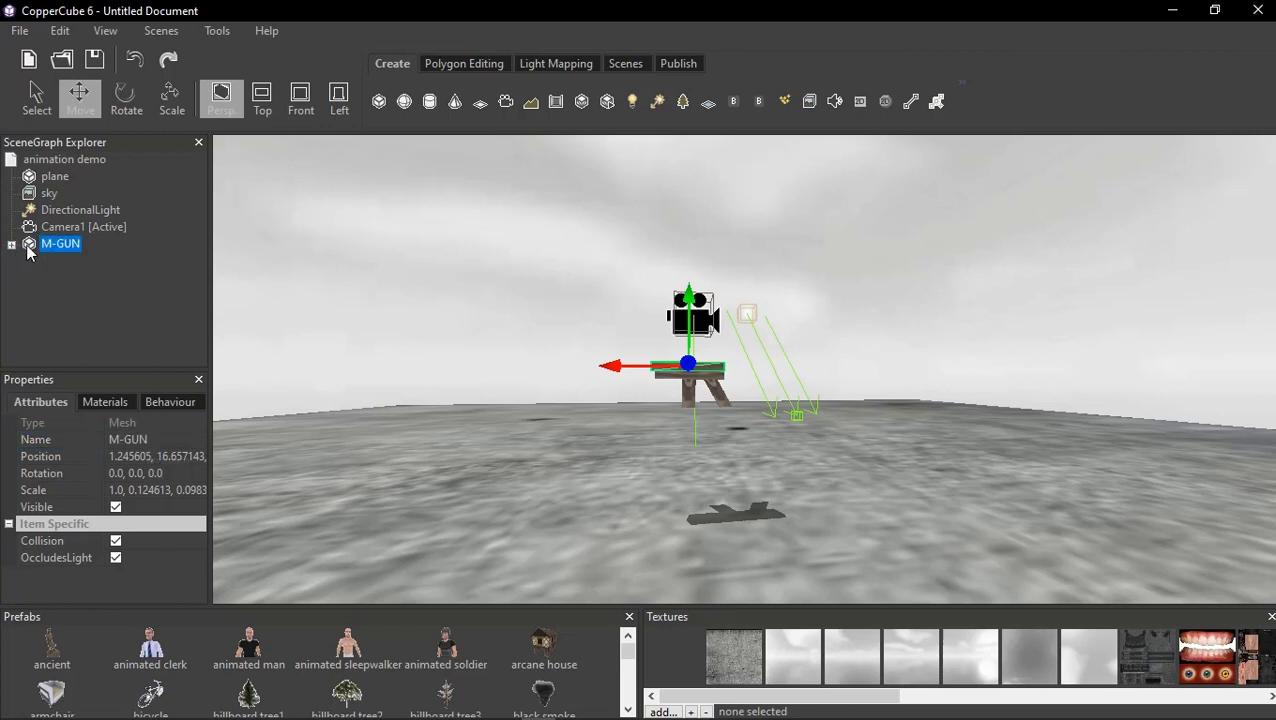
left_click(11, 245)
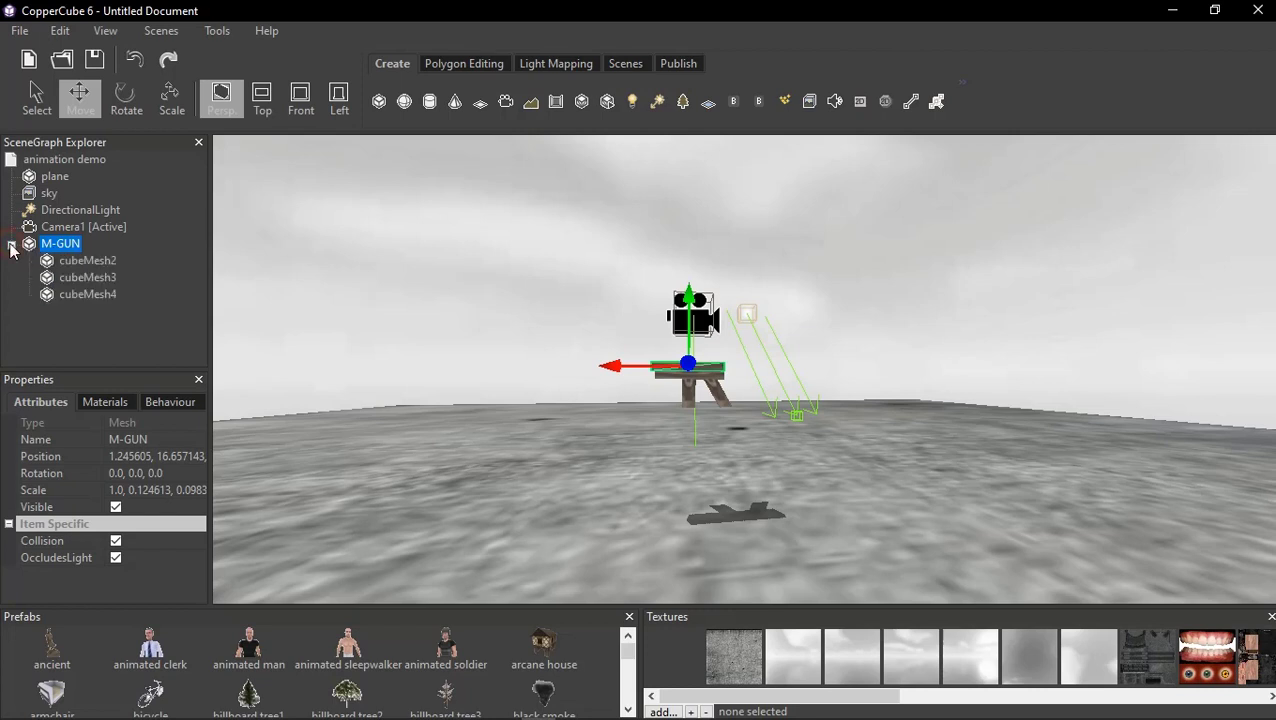
left_click(70, 262)
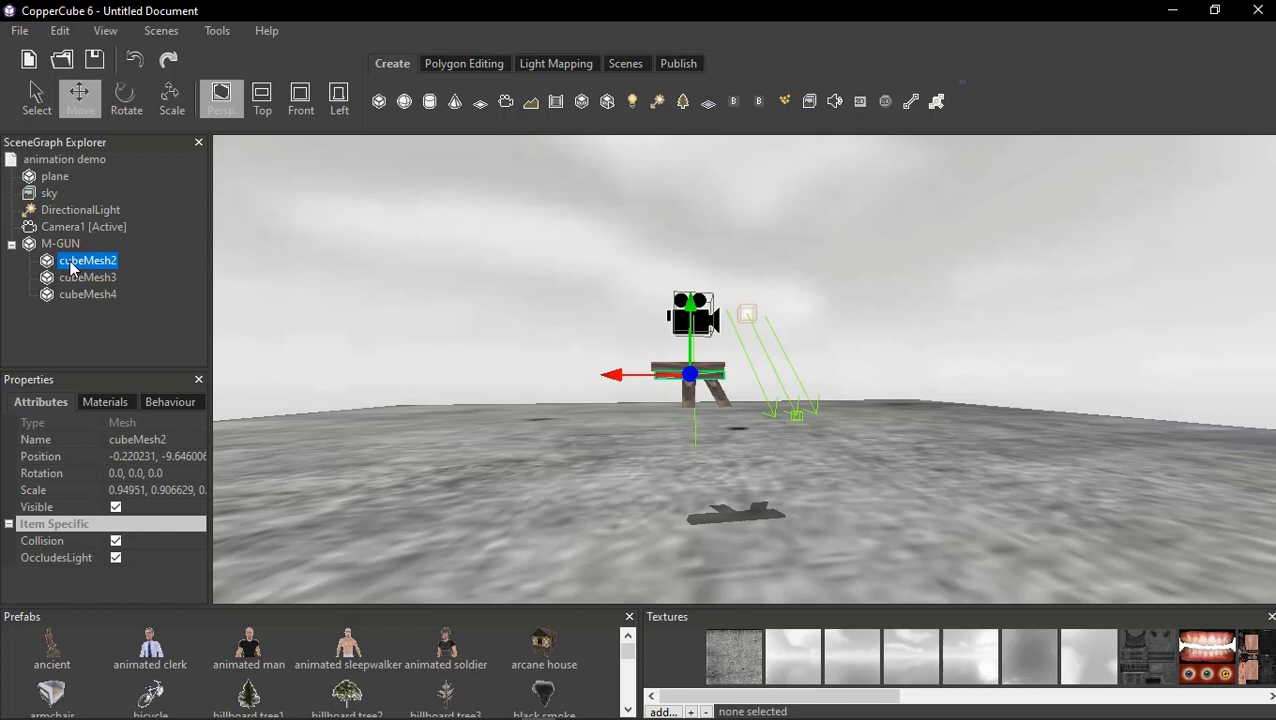
left_click(141, 439)
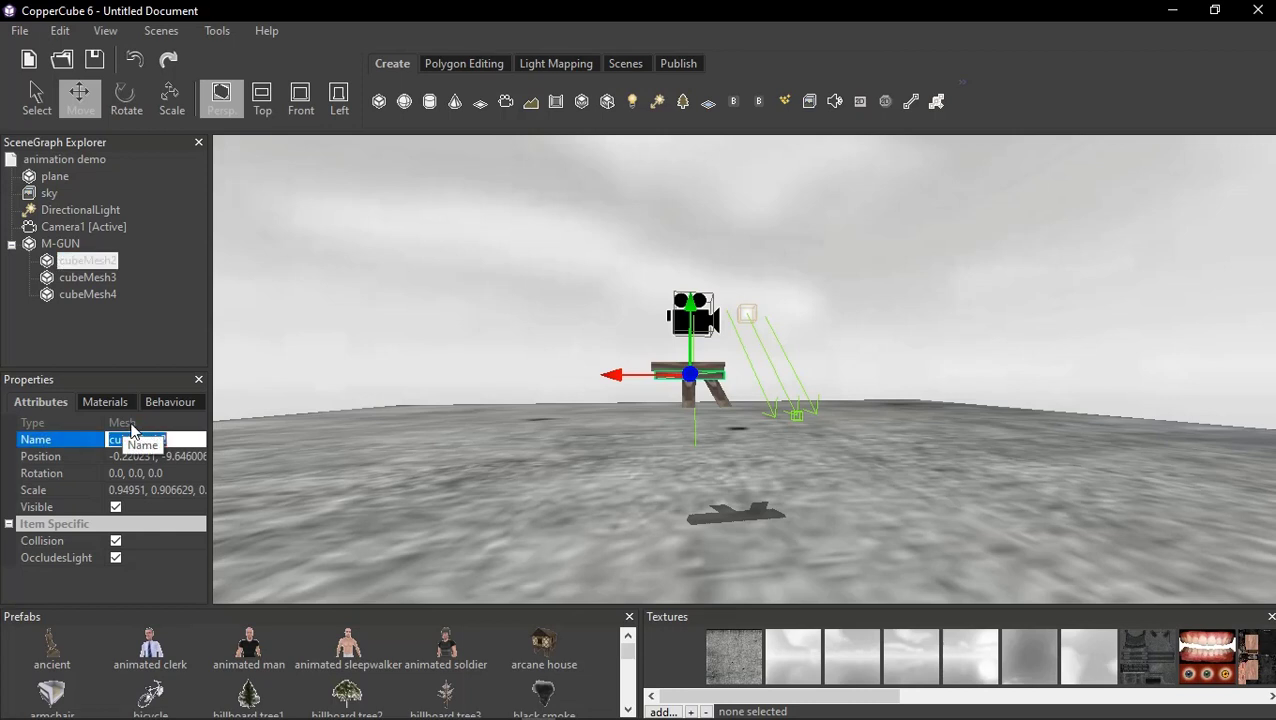
type("BAS")
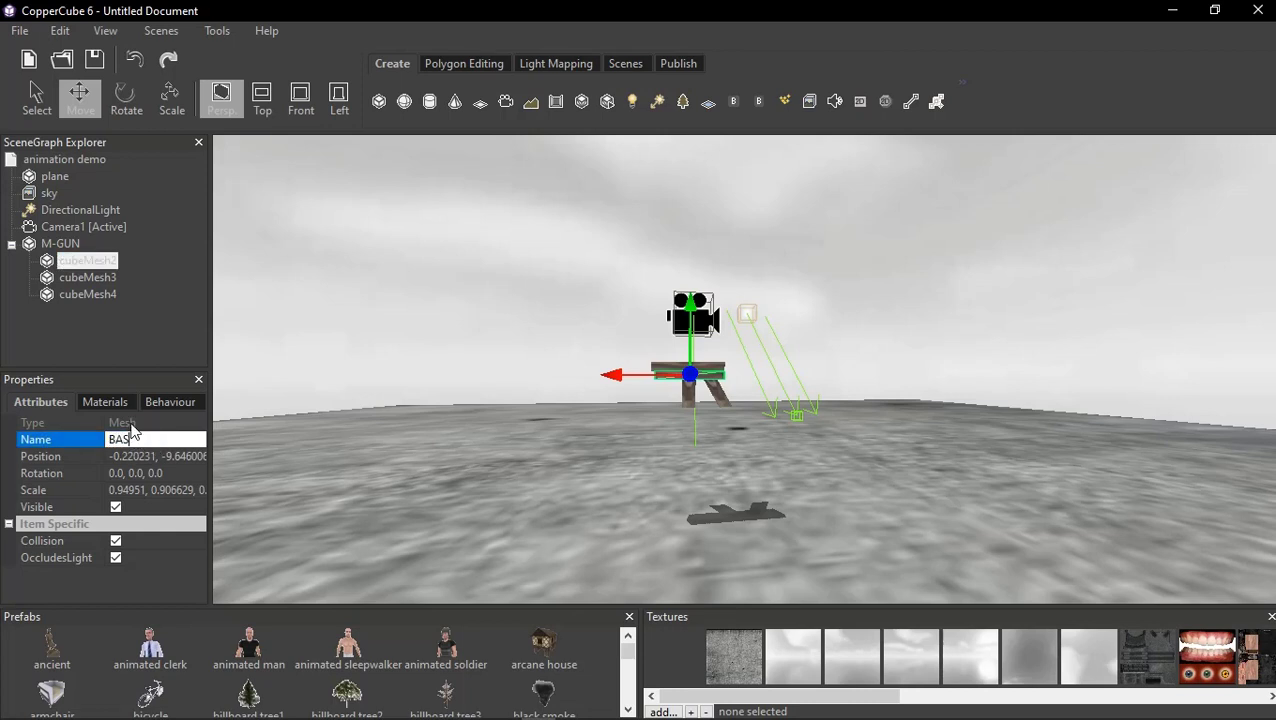
type("E")
key("Return")
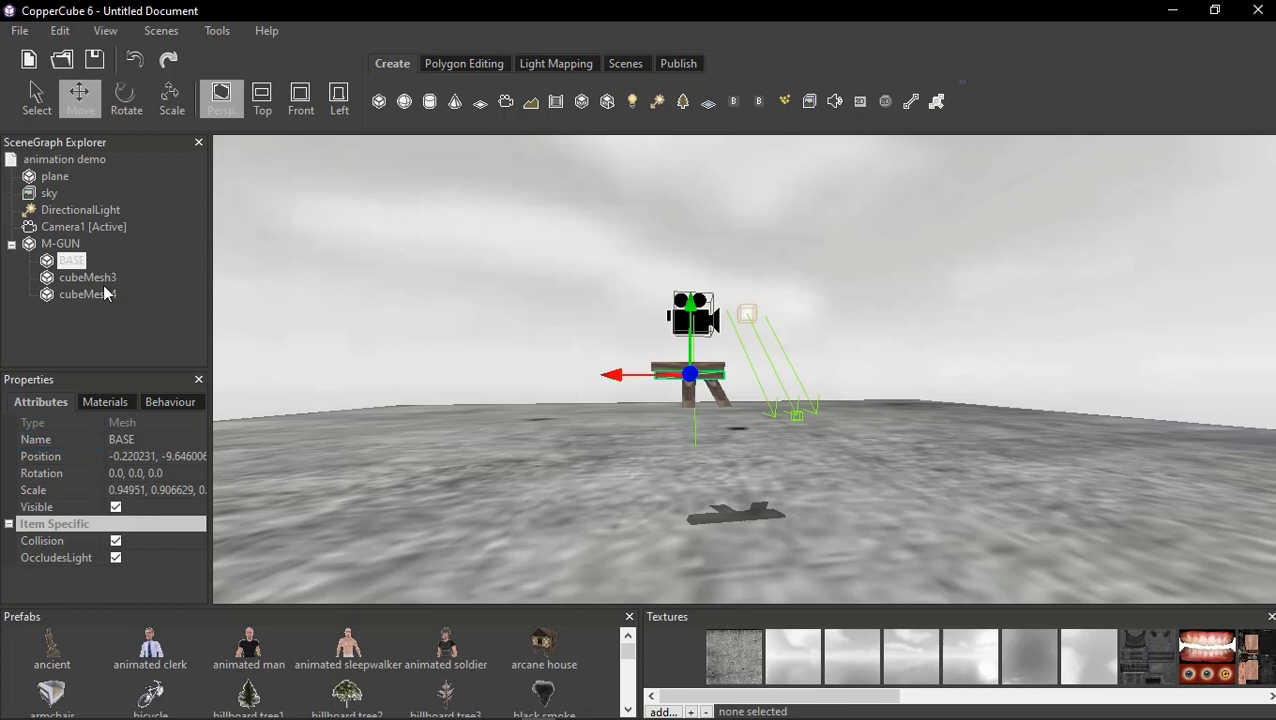
Rename the gun's magazine block, cubeMesh3, as MAG
left_click(98, 280)
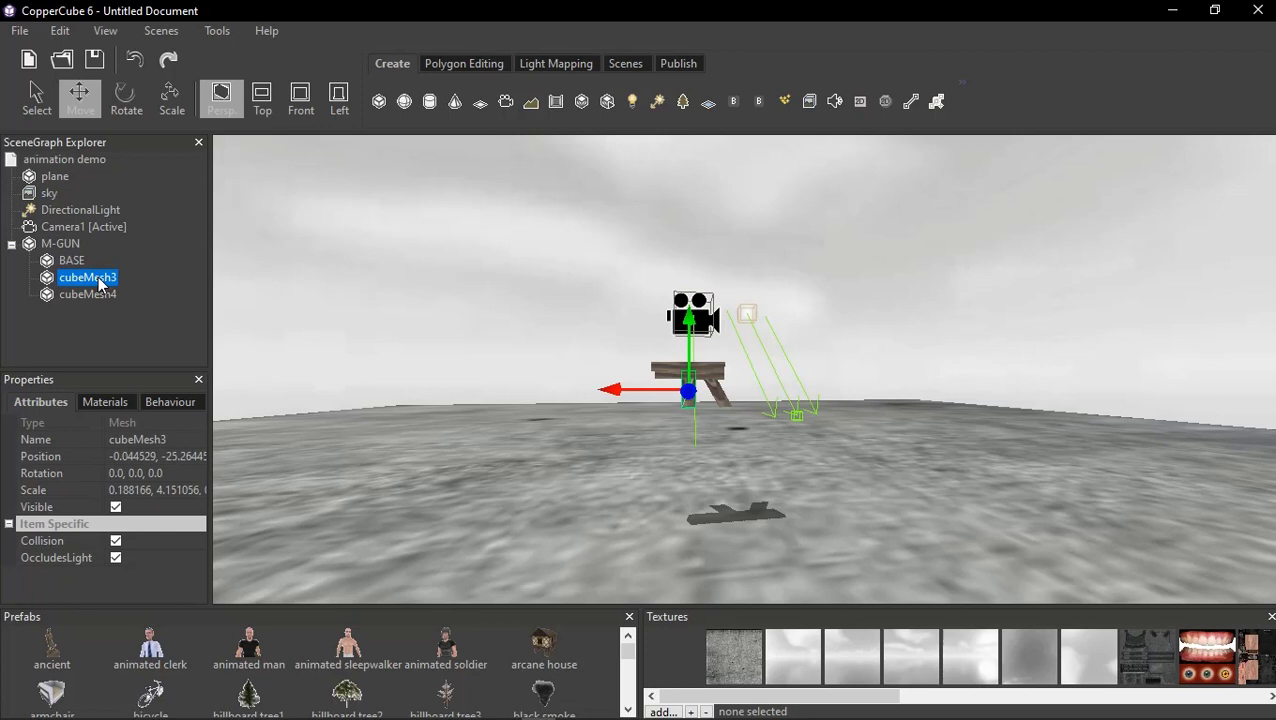
left_click(156, 439)
type("MAG")
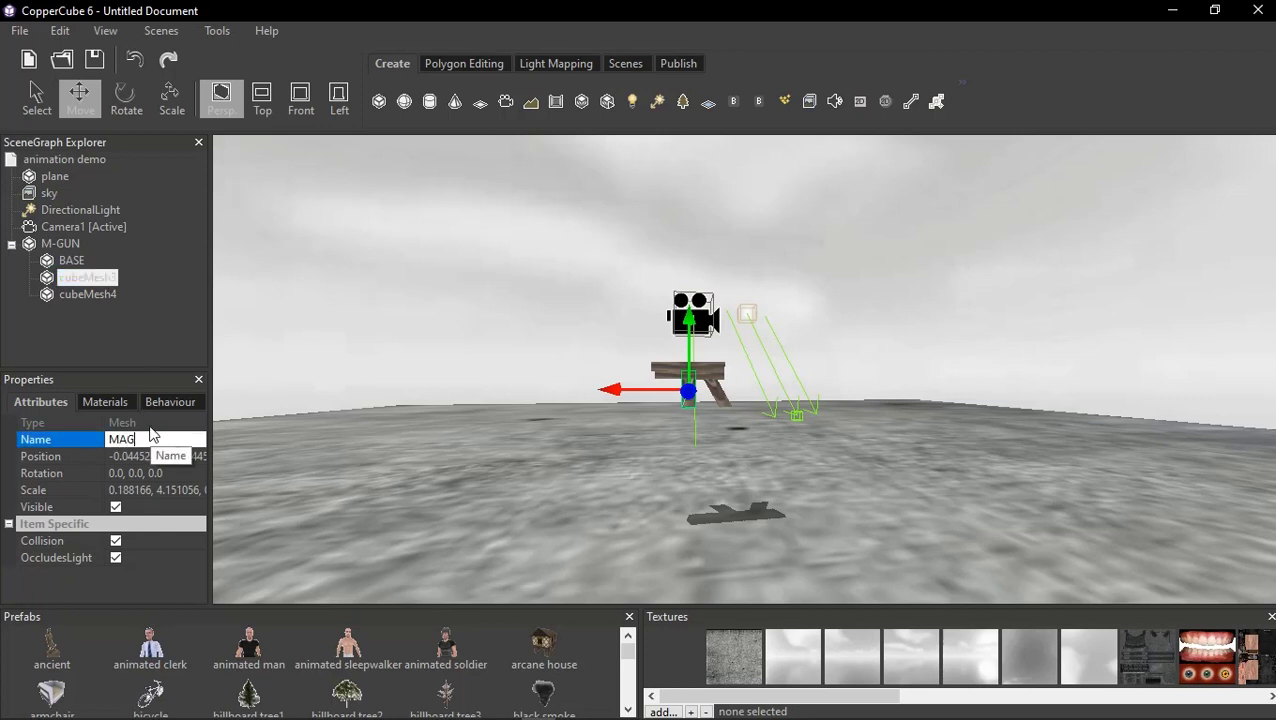
key("Return")
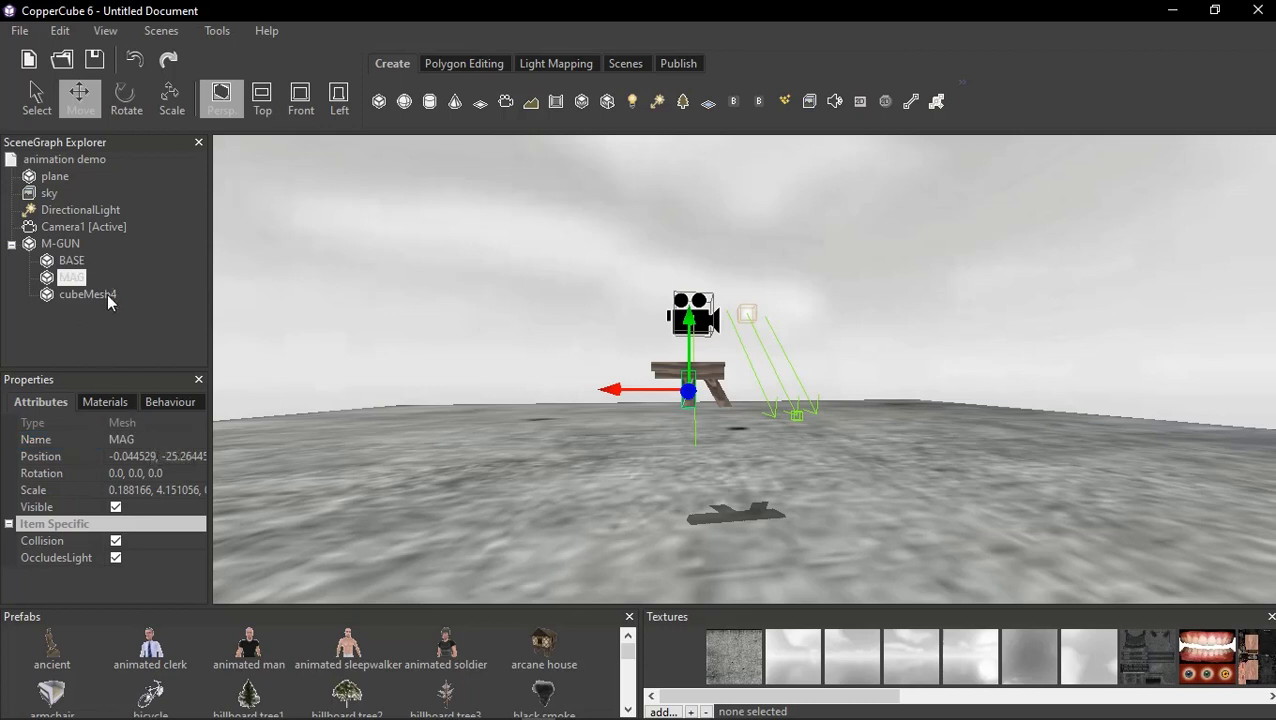
Rename the gun's slanted grip block, cubeMesh4, as HANDLE
left_click(100, 294)
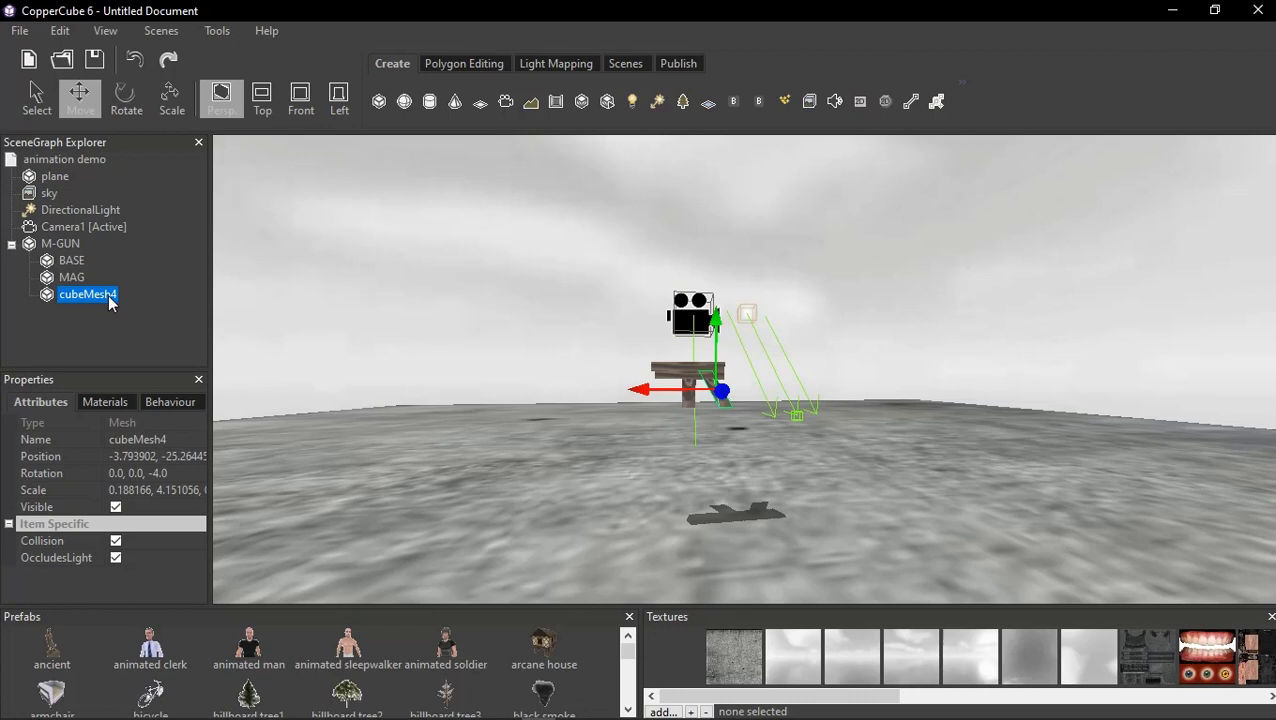
left_click(141, 440)
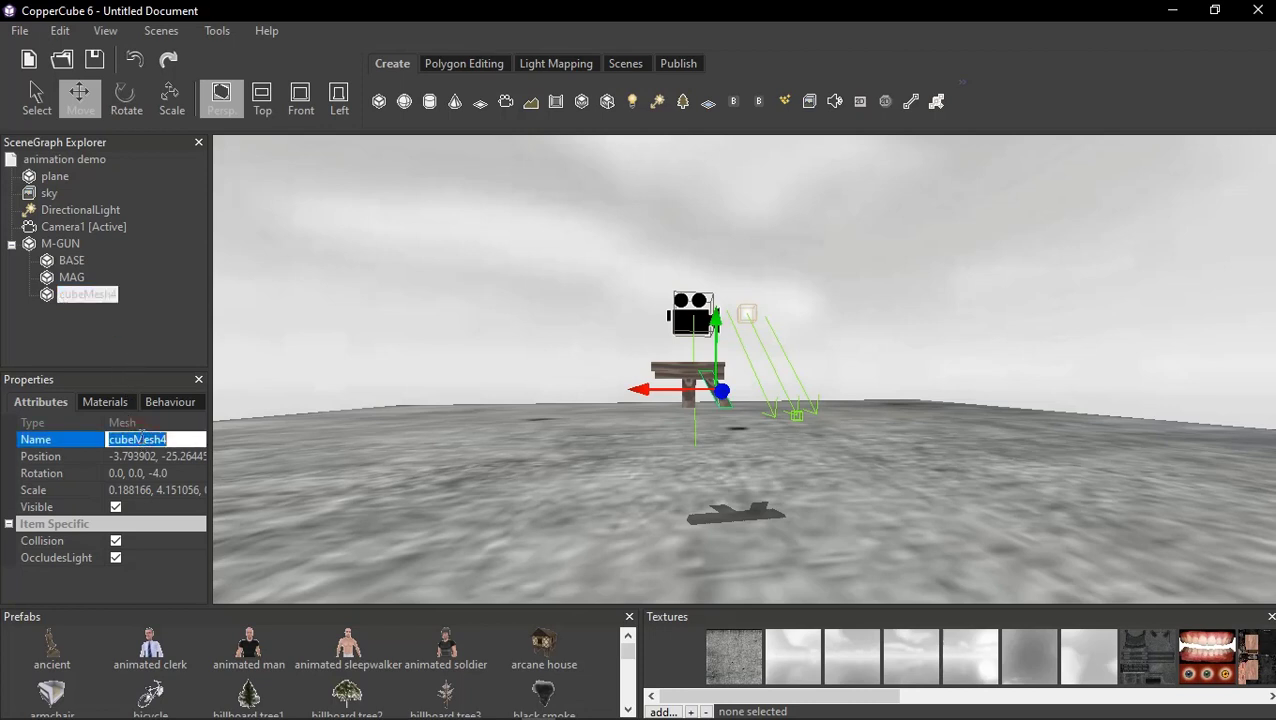
type("HAN")
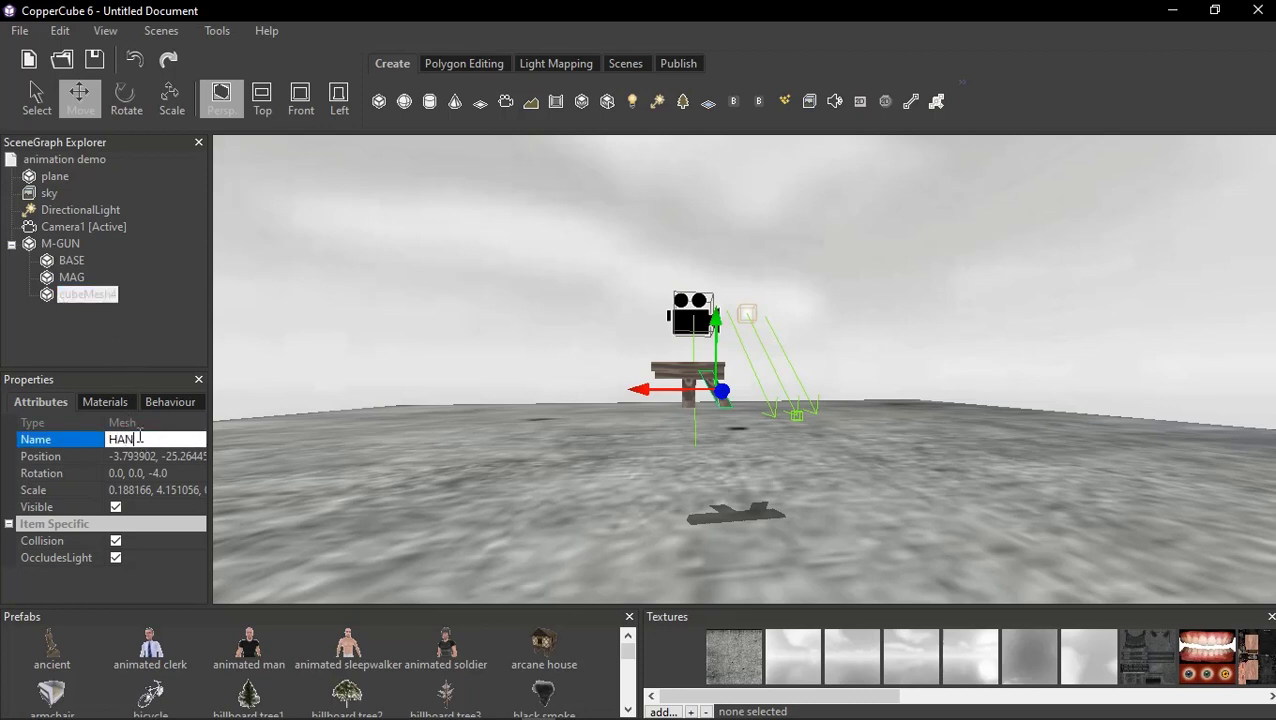
type("DLE")
key("Return")
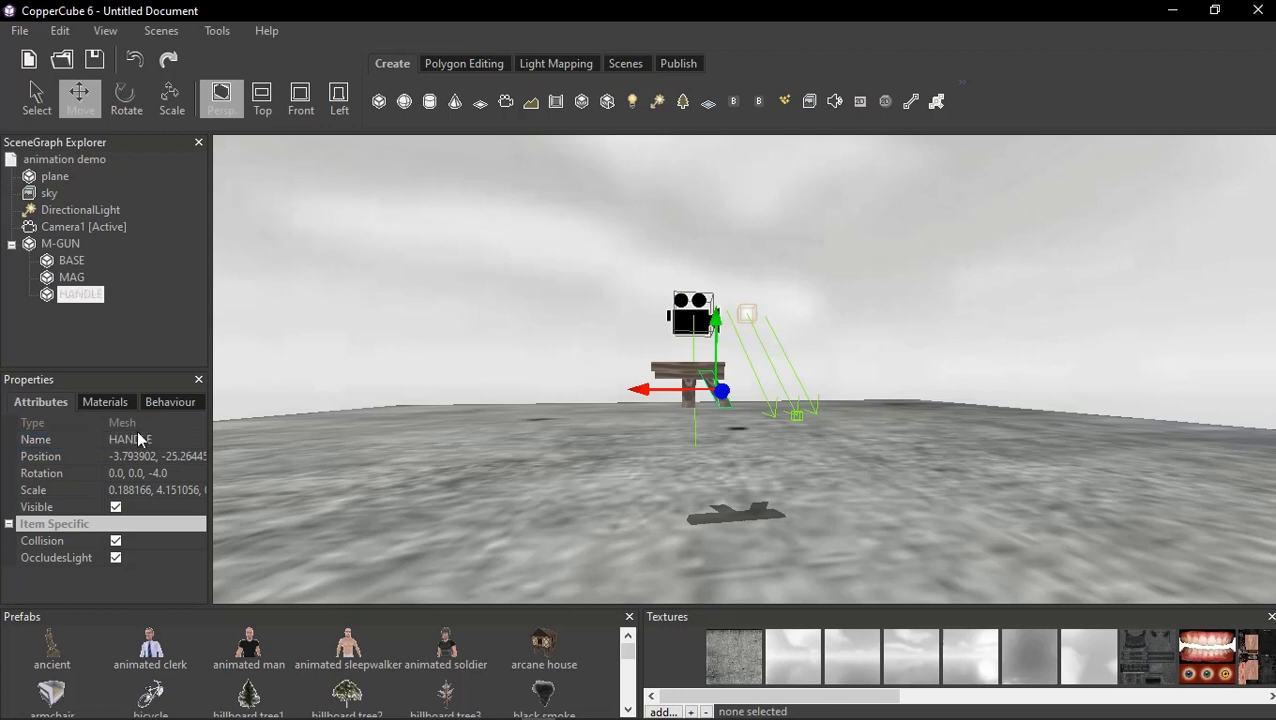
left_click(104, 334)
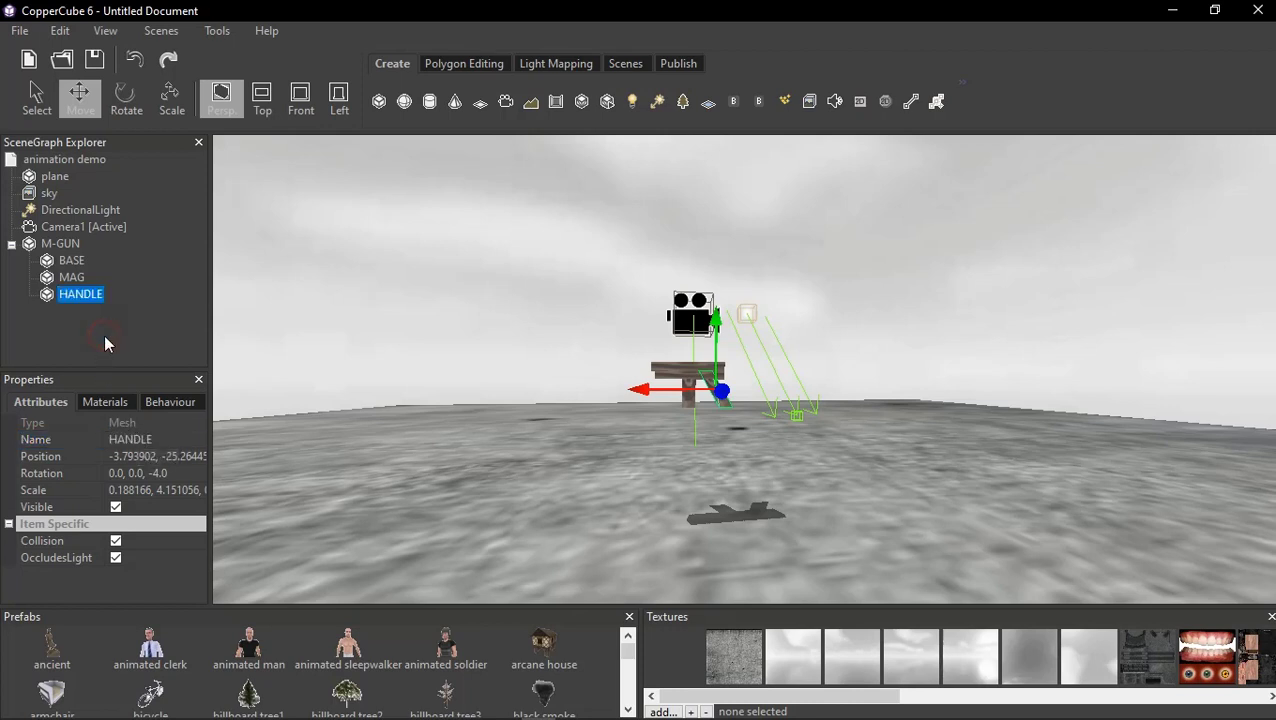
Raise the whole M-GUN to a Y position of about 24.4 and shift it along Z towards the camera
left_click(11, 244)
left_click(62, 246)
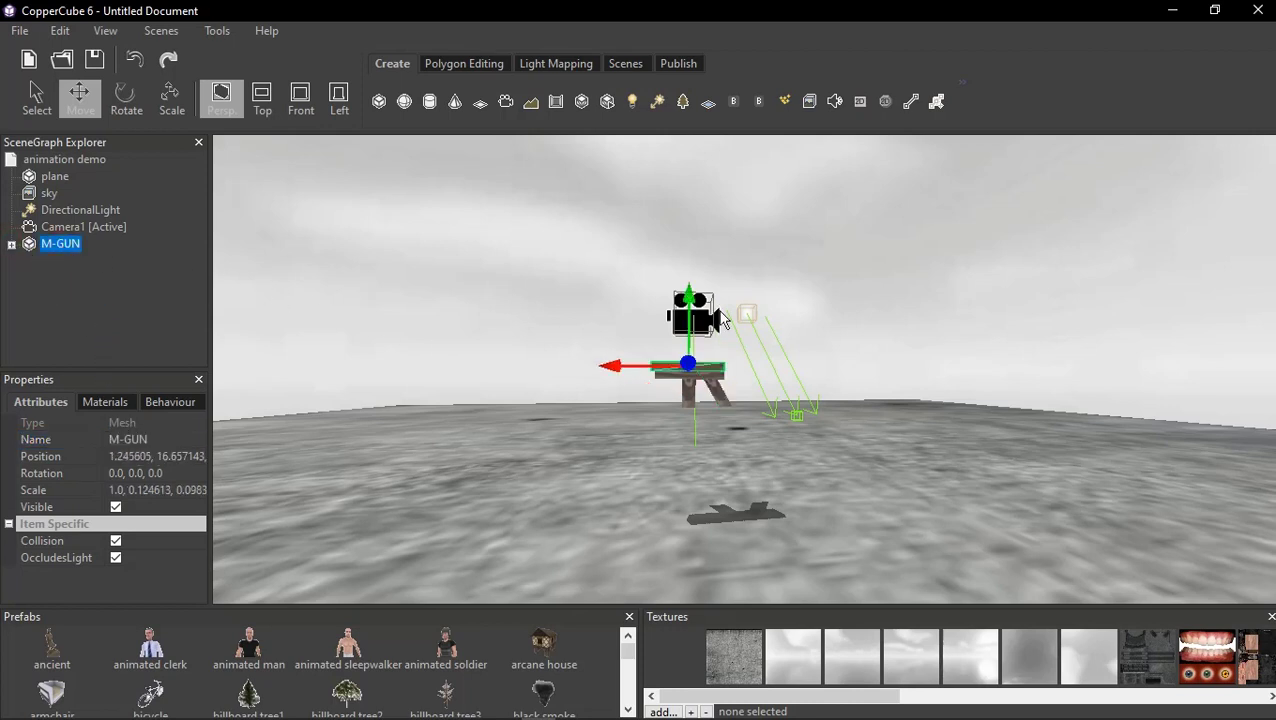
left_click_drag(687, 304, 688, 240)
right_click_drag(745, 288, 795, 411)
scroll(743, 437, "down", 4)
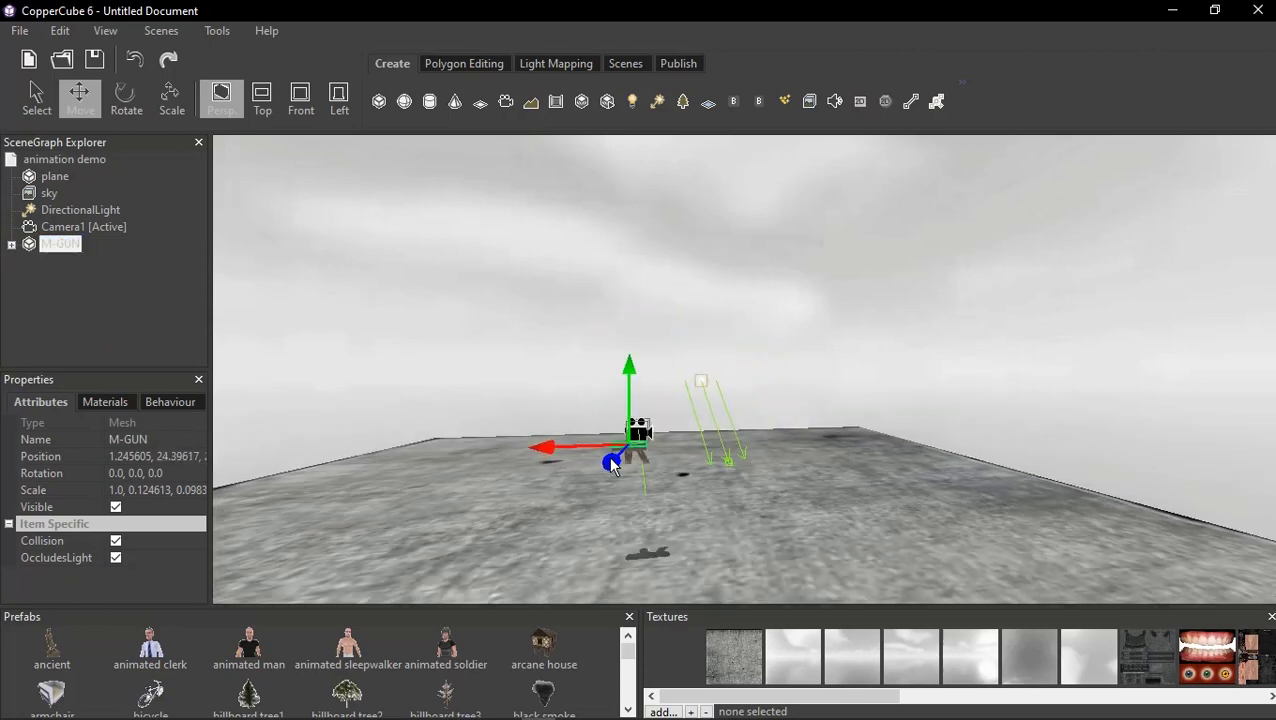
left_click_drag(612, 464, 575, 464)
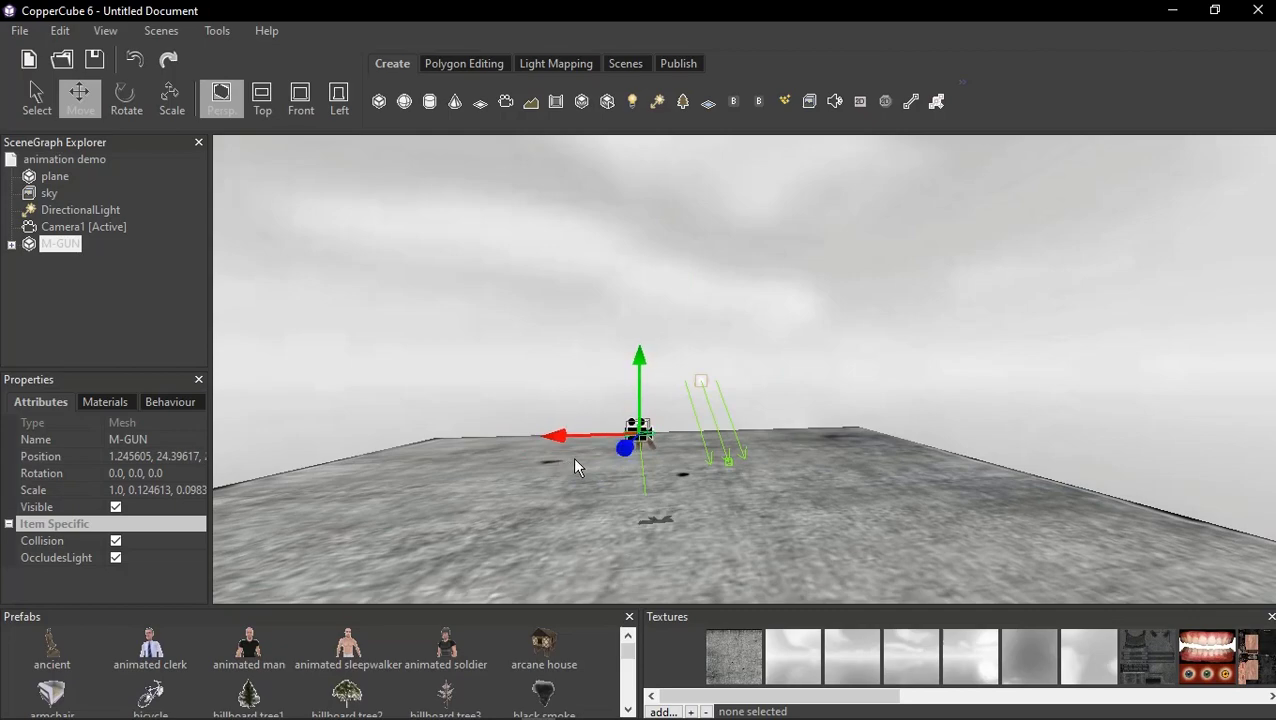
scroll(630, 463, "up", 5)
scroll(536, 495, "down", 7)
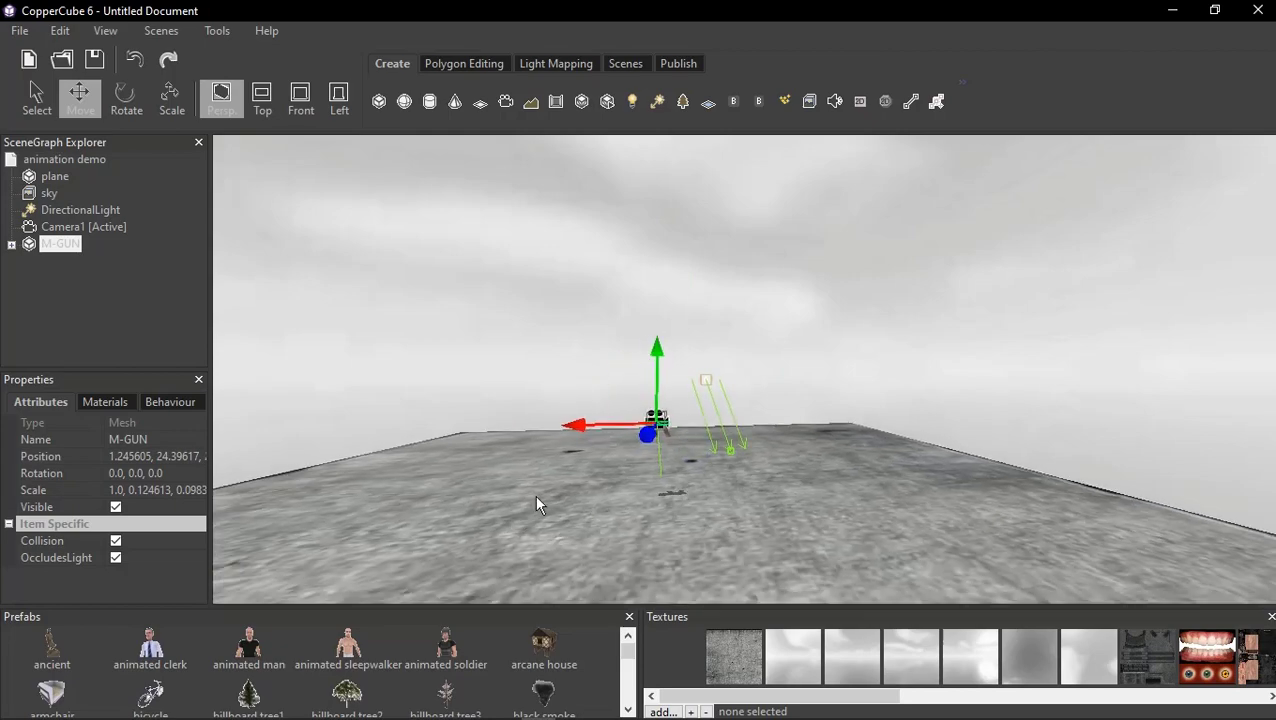
scroll(629, 433, "up", 5)
Move M-GUN forward beside the camera to an X position of about 5.05 and lower it to about 23.3 in Y
right_click_drag(640, 420, 545, 435)
middle_click_drag(1019, 350, 823, 438)
scroll(914, 398, "down", 1)
scroll(910, 408, "up", 5)
left_click_drag(671, 445, 509, 493)
middle_click_drag(909, 485, 980, 506)
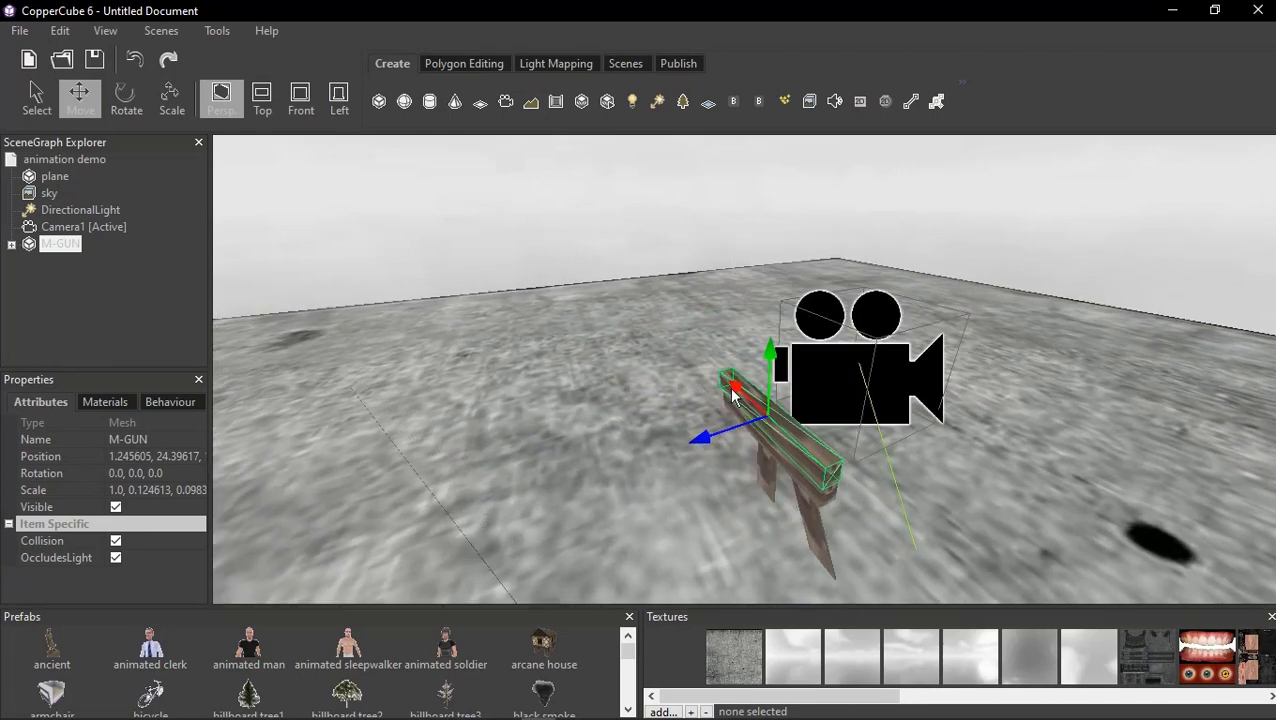
right_click_drag(724, 374, 765, 393)
left_click_drag(600, 371, 551, 357)
left_click_drag(569, 302, 574, 315)
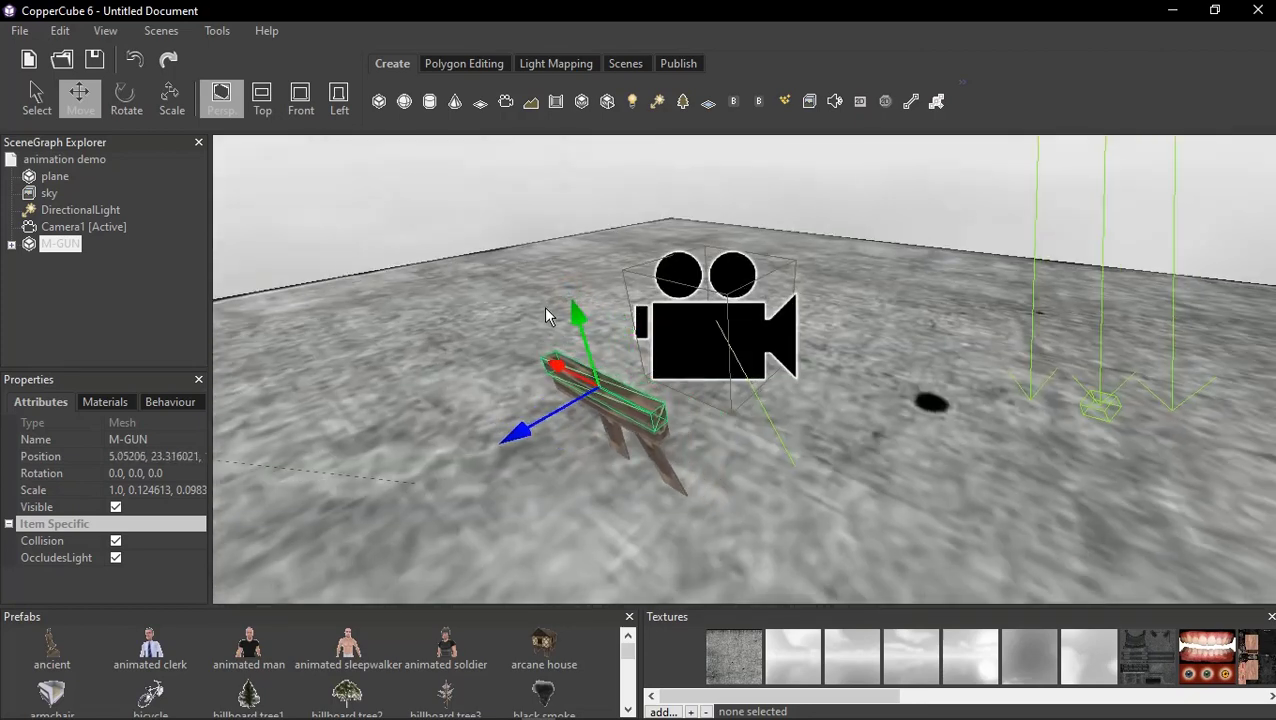
scroll(733, 463, "down", 2)
scroll(686, 508, "down", 1)
scroll(664, 499, "up", 3)
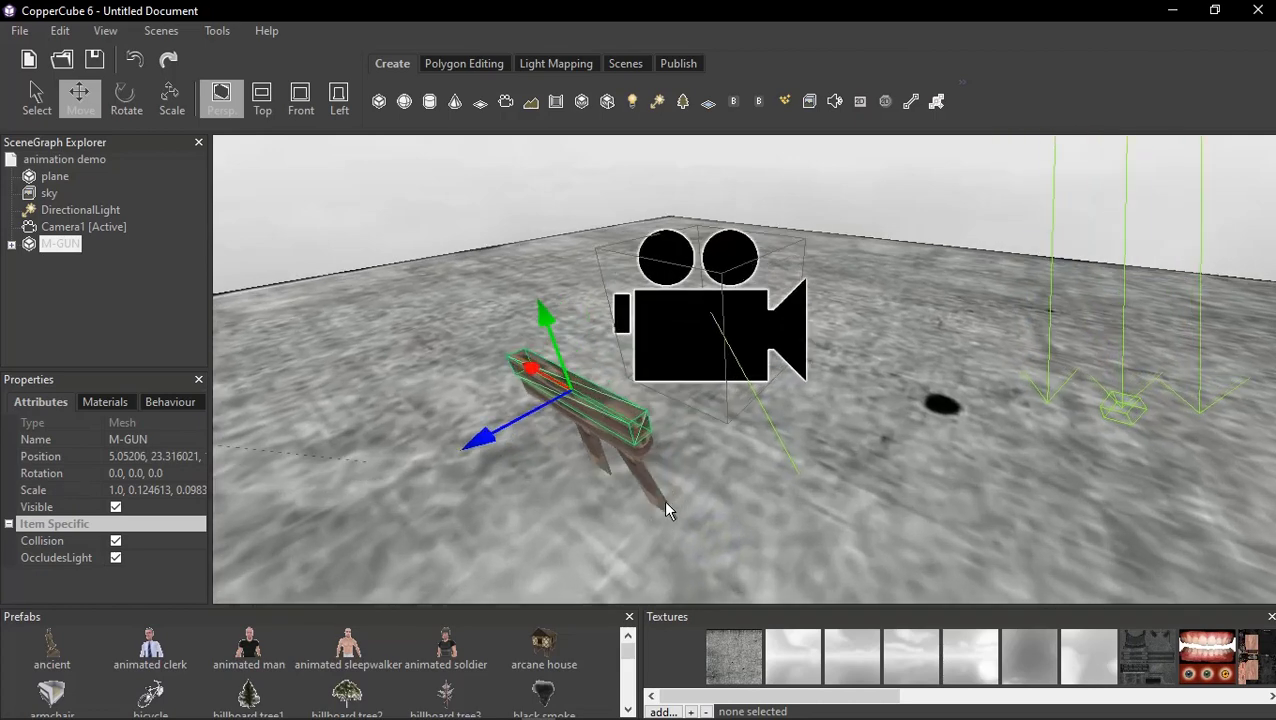
Scale the gun's HANDLE and MAG blocks wider along the Z axis
right_click_drag(664, 499, 620, 484)
scroll(663, 480, "up", 3)
middle_click_drag(666, 482, 664, 472)
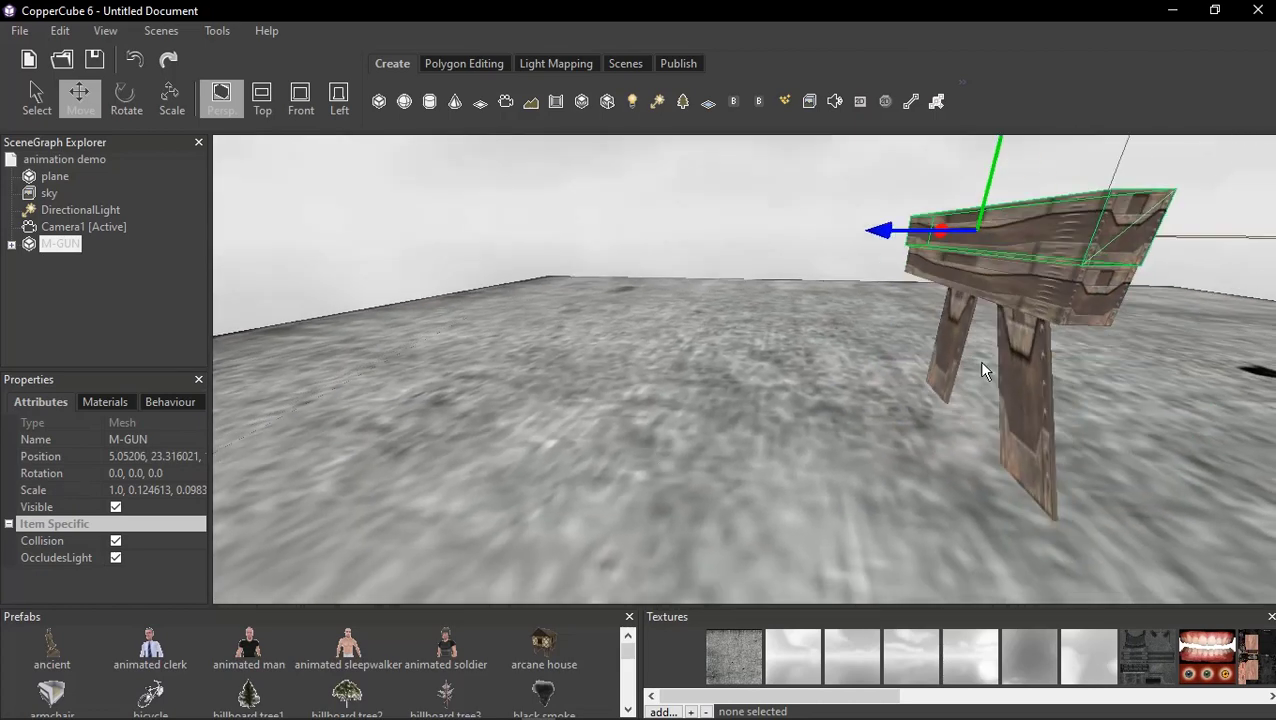
left_click(1020, 385)
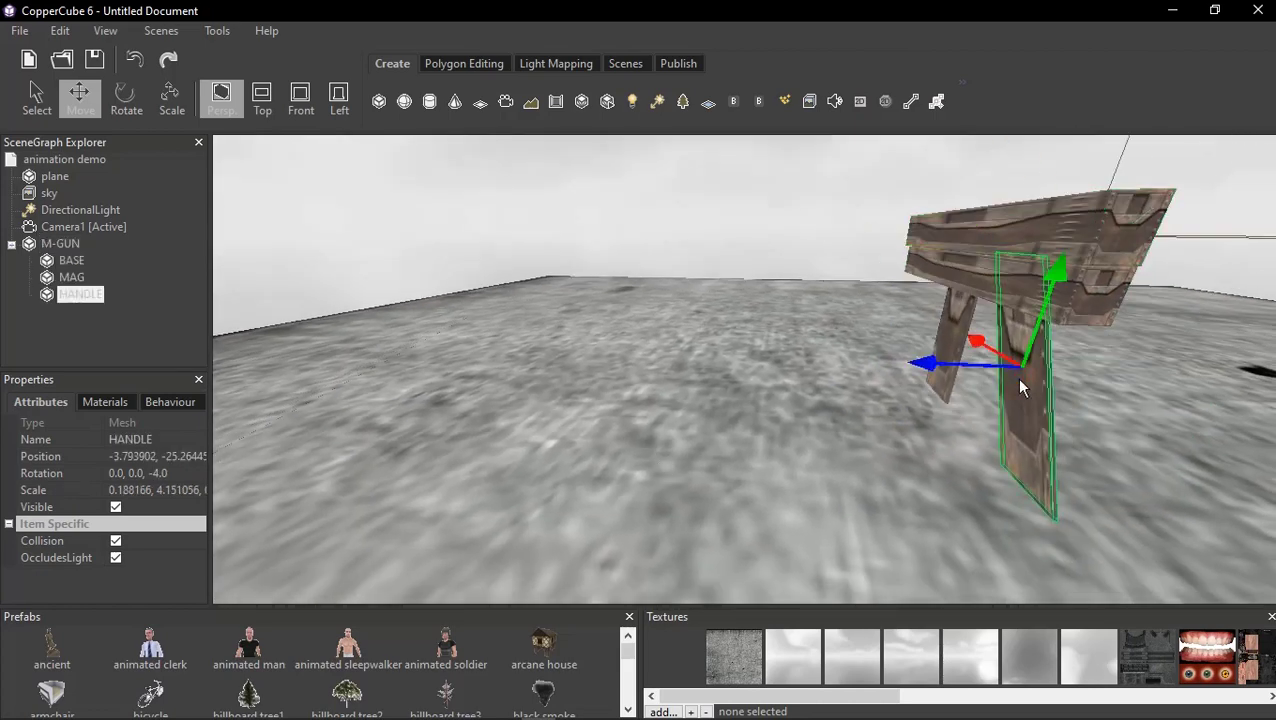
left_click(171, 98)
left_click_drag(873, 363, 803, 370)
left_click(953, 329)
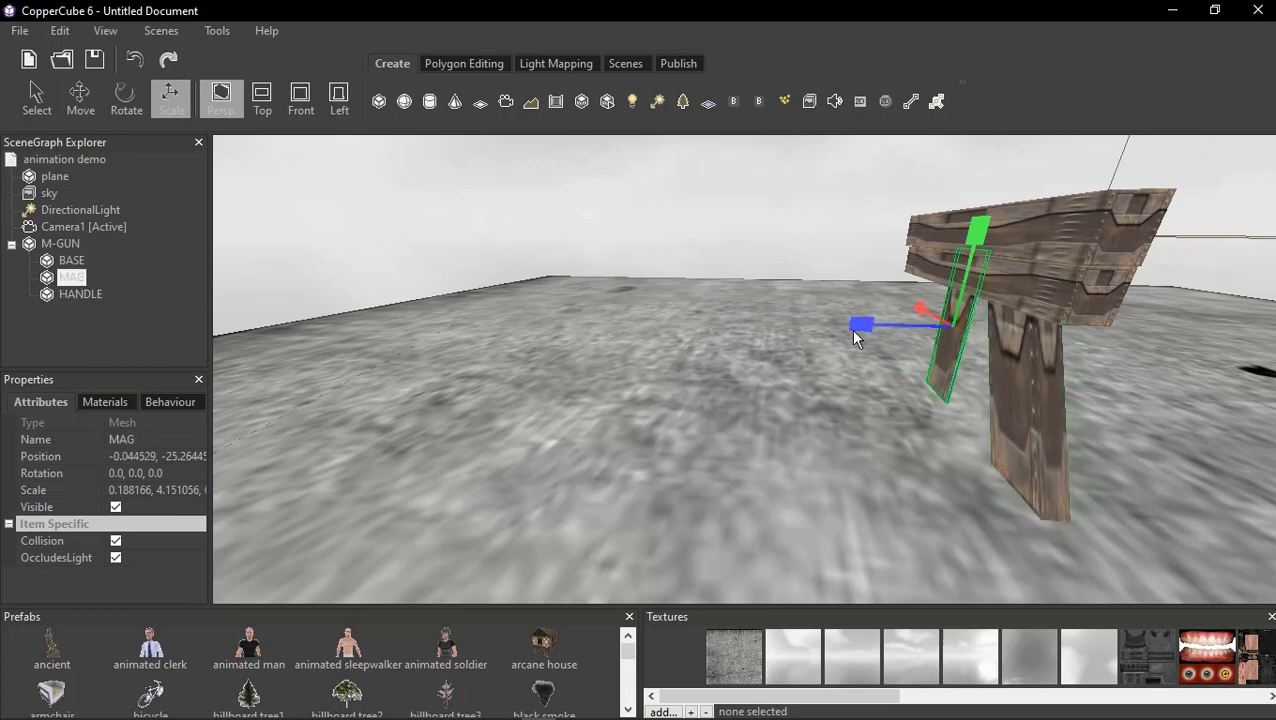
left_click_drag(857, 329, 798, 330)
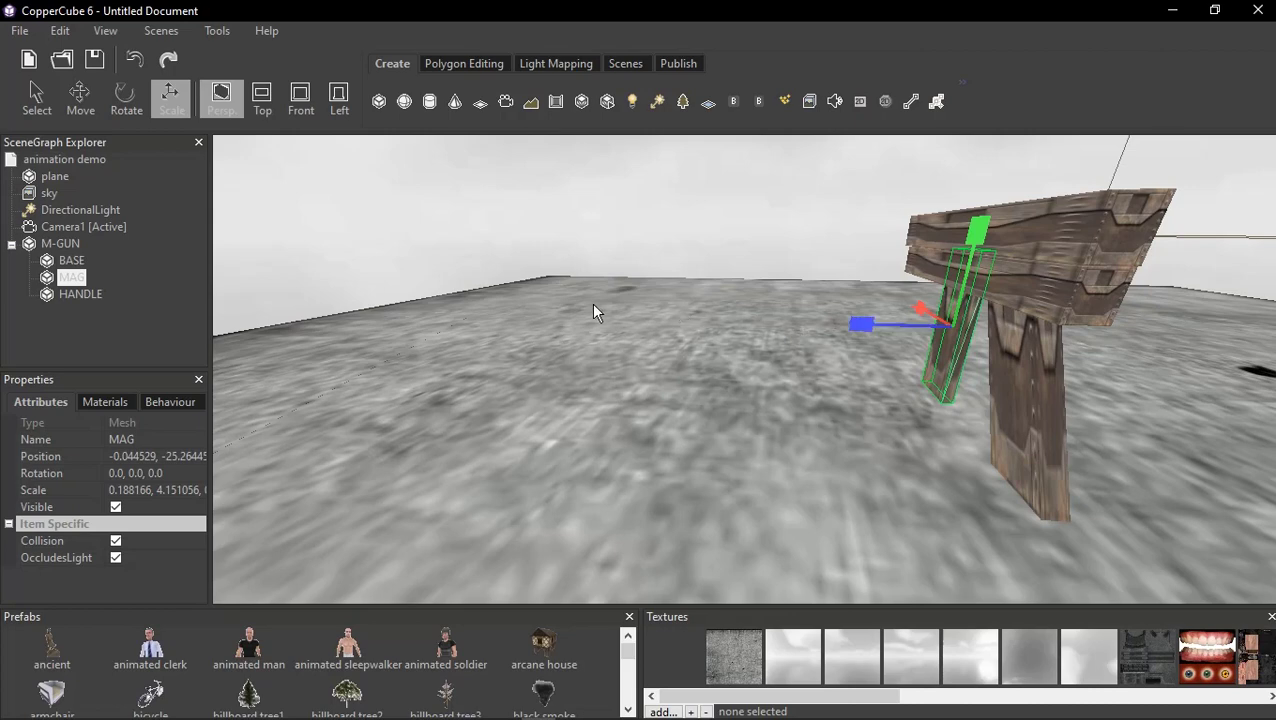
Reduce the vertical scale of the M-GUN parent mesh slightly to about 0.119
left_click(1059, 231)
mouse_move(941, 283)
middle_mouse_down()
mouse_move(930, 294)
mouse_move(942, 290)
middle_mouse_up()
mouse_move(1043, 265)
left_mouse_down()
mouse_move(1048, 276)
mouse_move(1043, 262)
left_mouse_up()
scroll(765, 389, "down", 3)
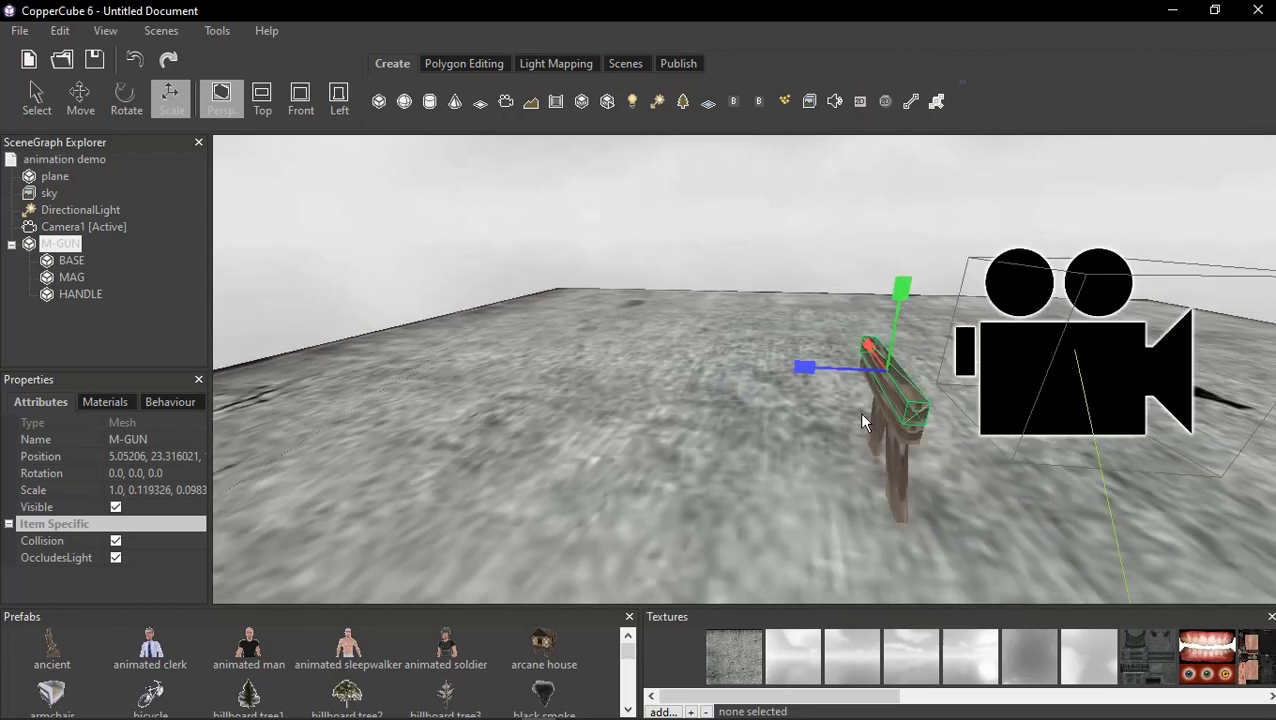
middle_click_drag(860, 412, 871, 404)
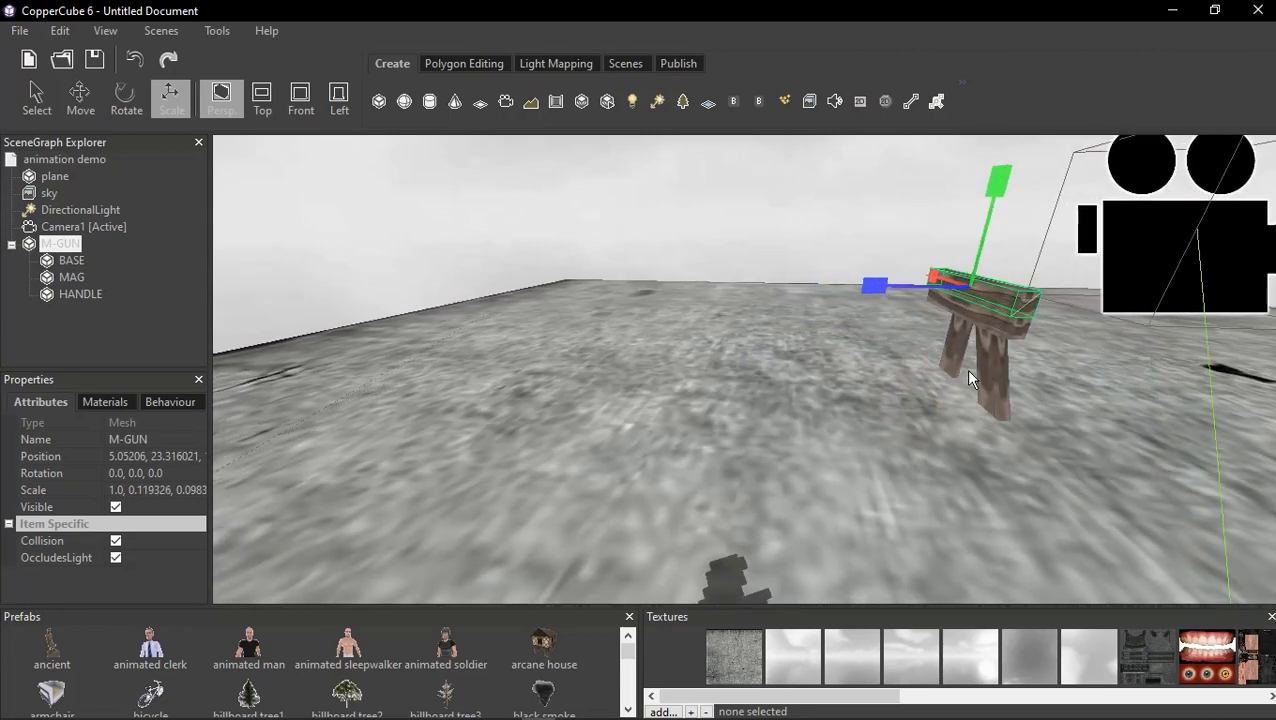
Move the whole M-GUN along the Z axis so that it overlaps the front of the camera
left_click(980, 380)
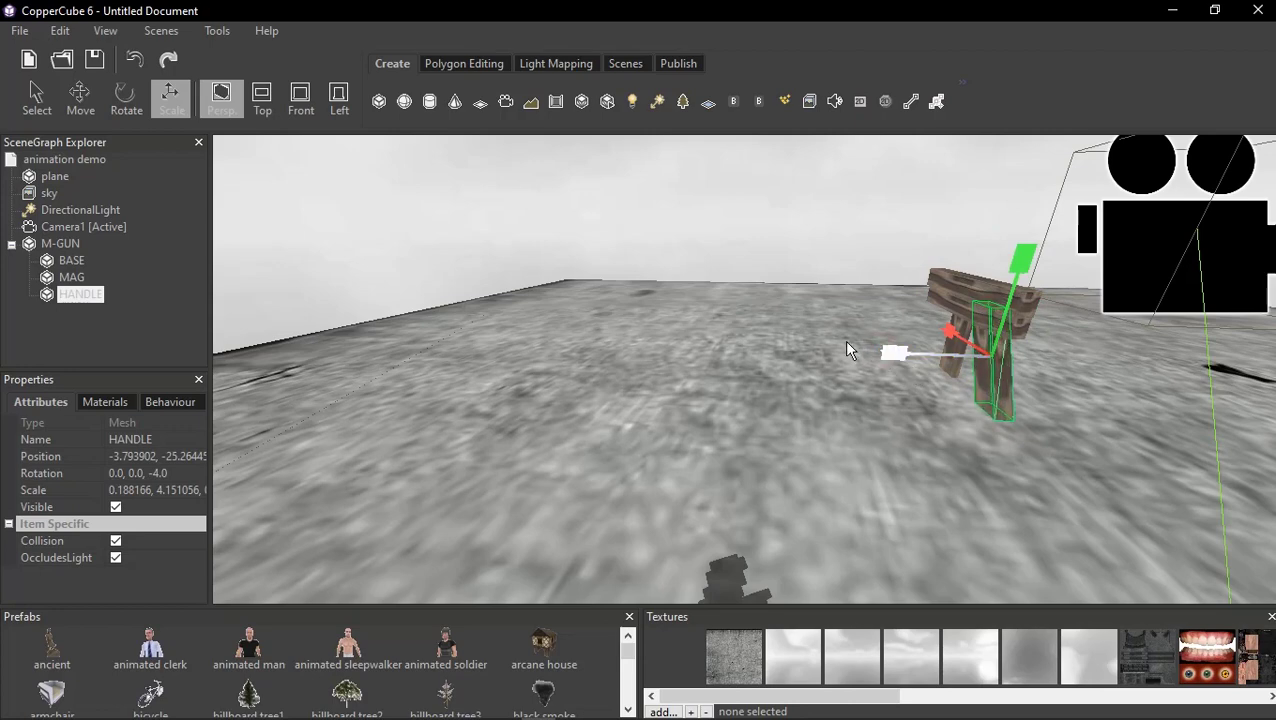
middle_click_drag(967, 328, 965, 339)
scroll(733, 398, "down", 3)
scroll(731, 397, "up", 2)
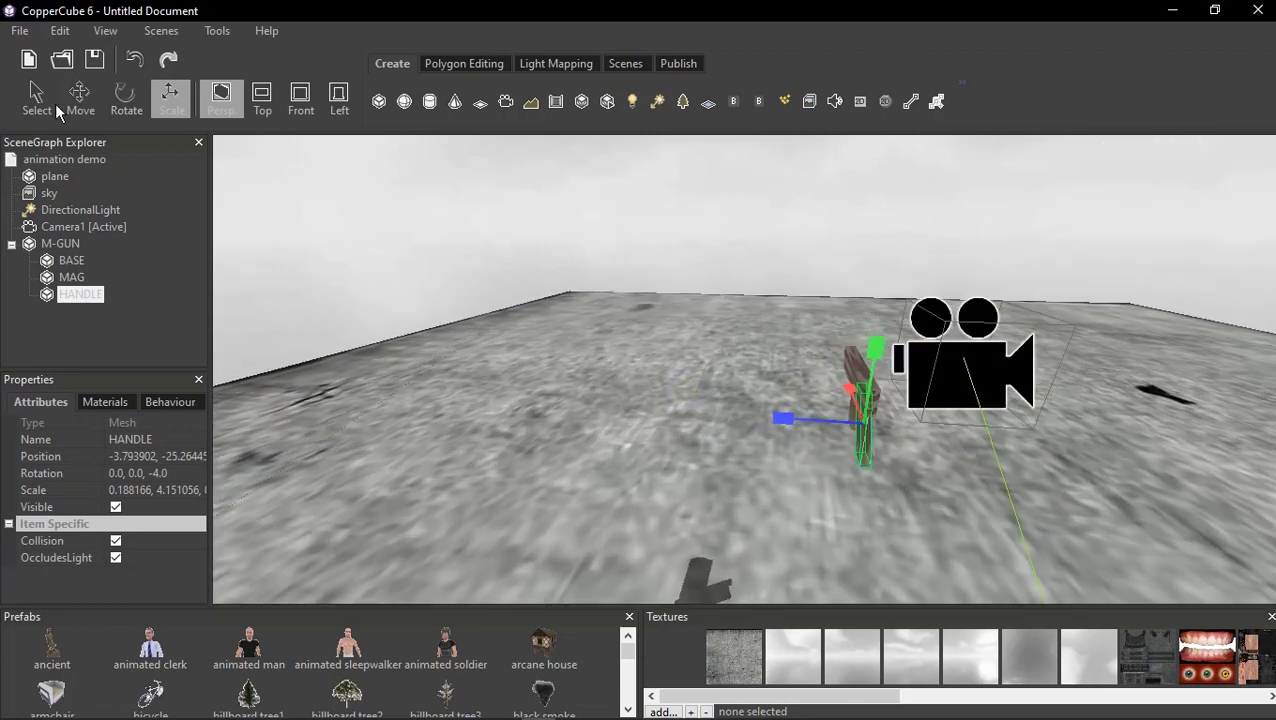
left_click(66, 245)
left_click(86, 113)
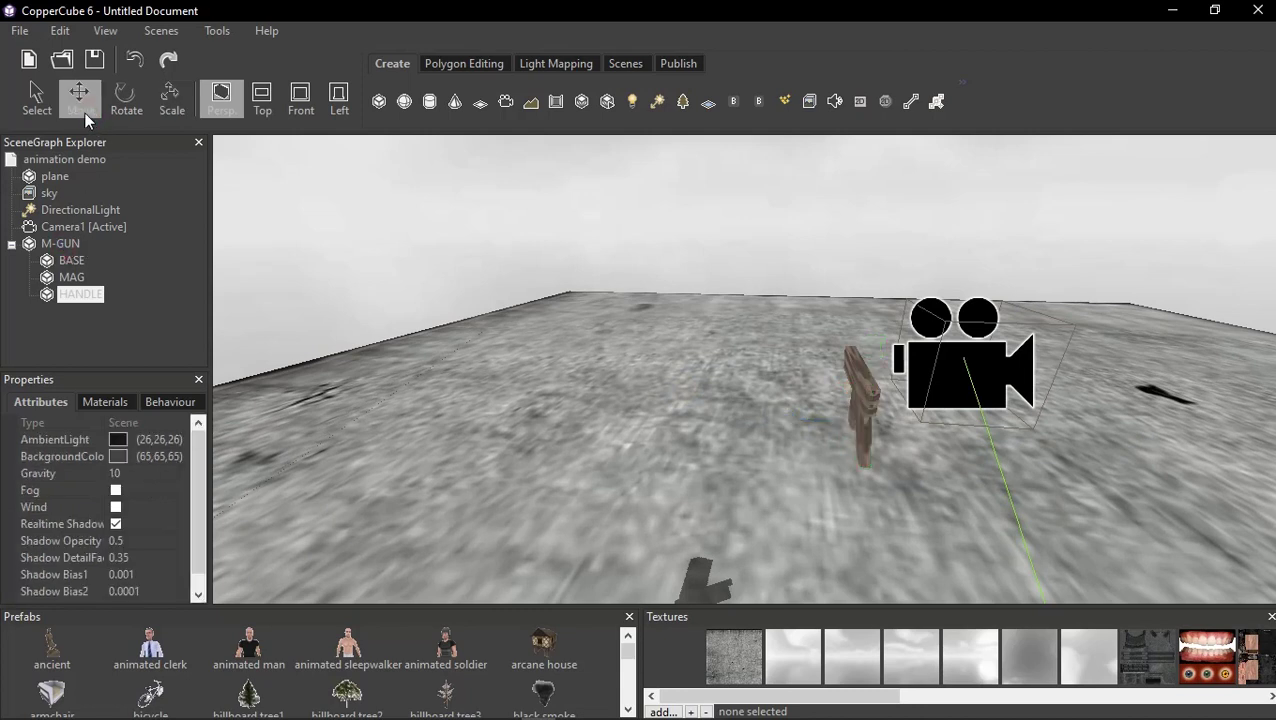
left_click(71, 98)
left_click(76, 244)
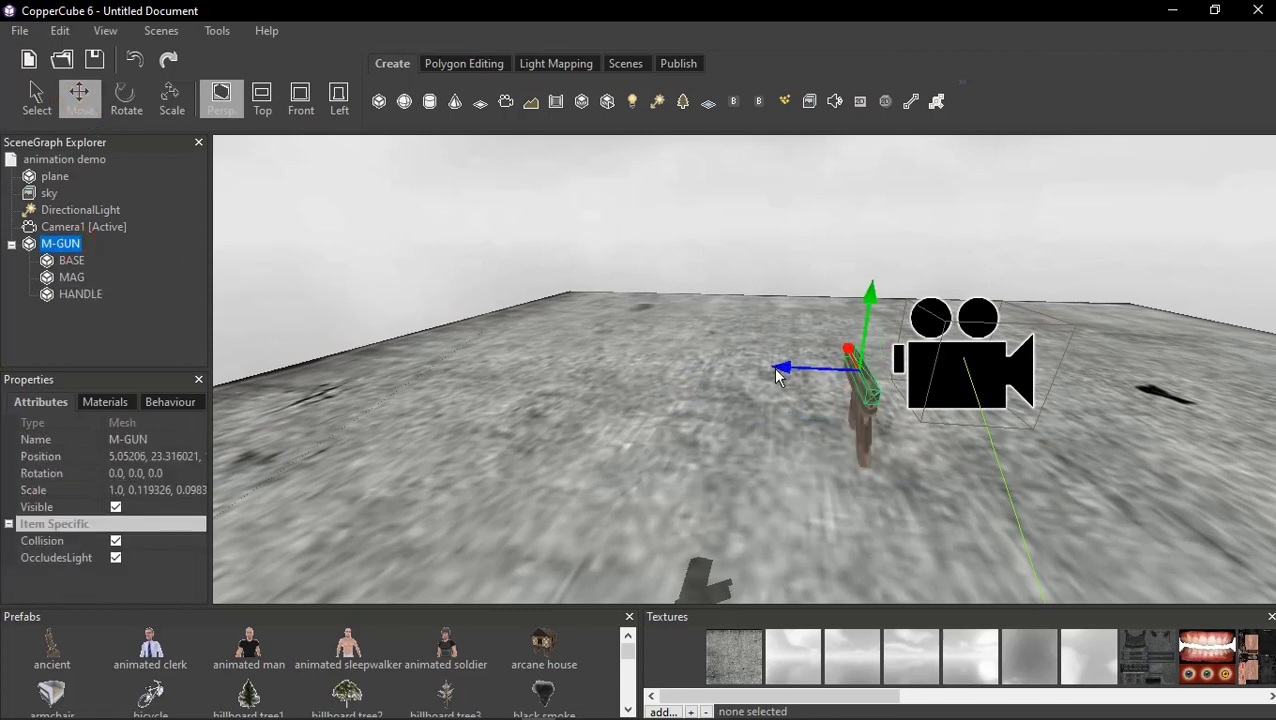
left_click_drag(783, 370, 830, 372)
middle_click_drag(805, 387, 789, 390)
left_click_drag(712, 381, 767, 384)
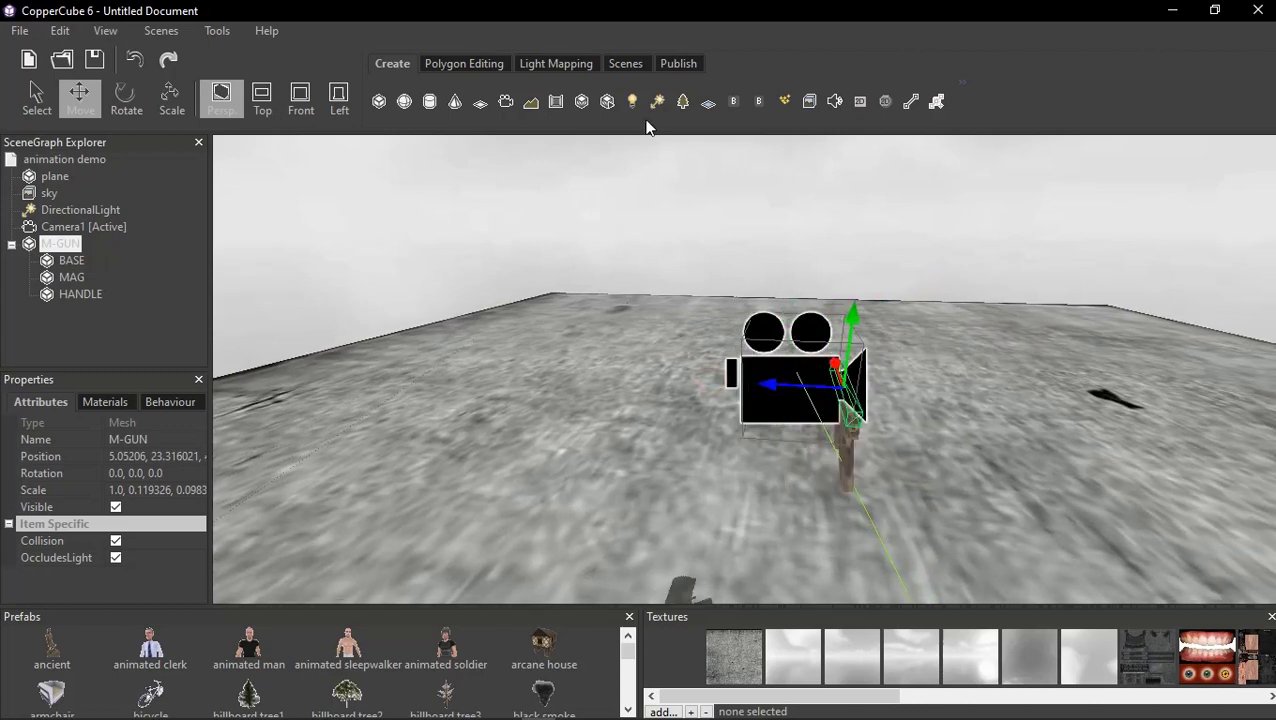
Examine M-GUN's placement relative to the camera up close and from the opposite side
scroll(533, 308, "up", 3)
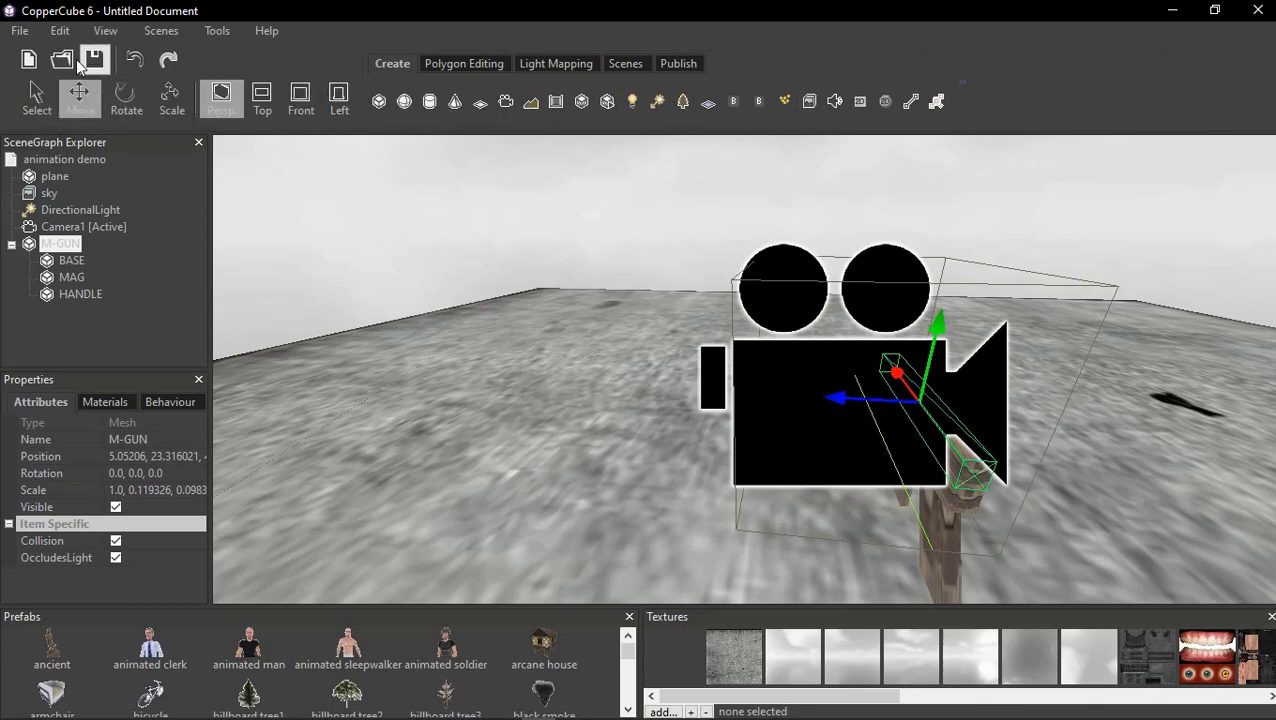
scroll(440, 498, "up", 4)
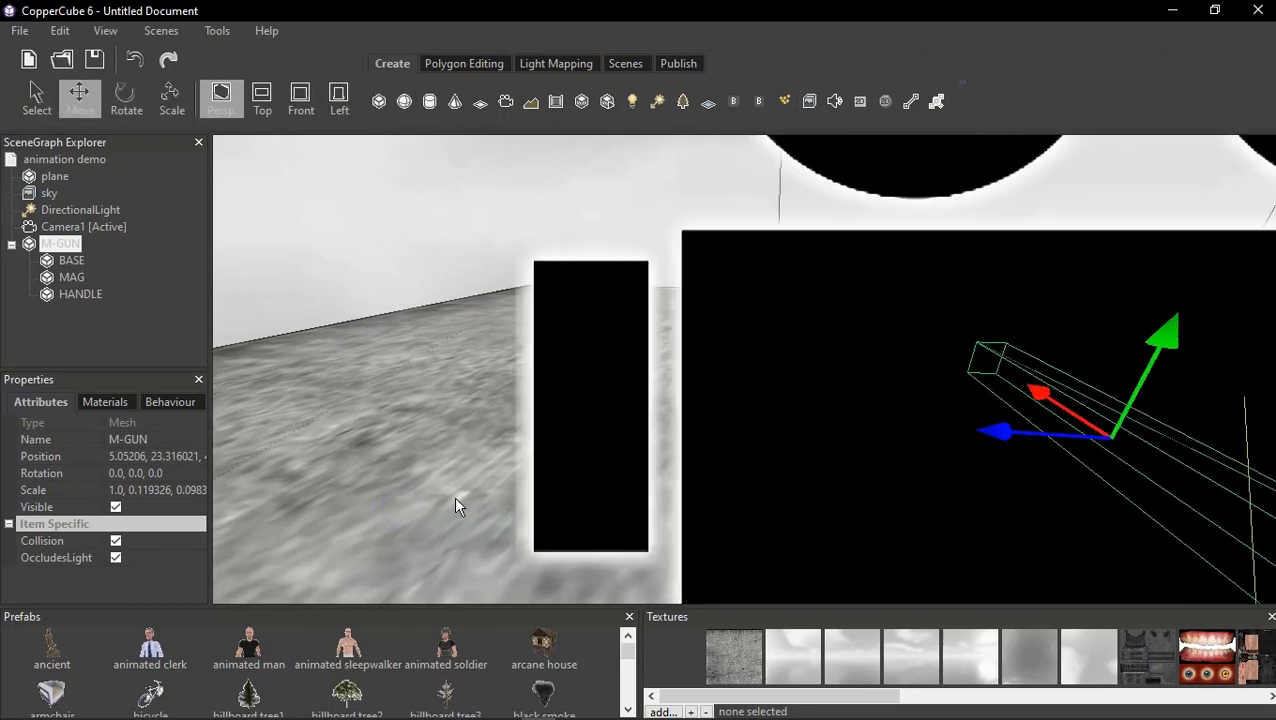
scroll(443, 510, "down", 8)
scroll(433, 515, "up", 3)
left_click_drag(434, 507, 494, 504)
middle_click_drag(497, 506, 617, 488)
scroll(510, 545, "up", 4)
left_click_drag(537, 543, 592, 496)
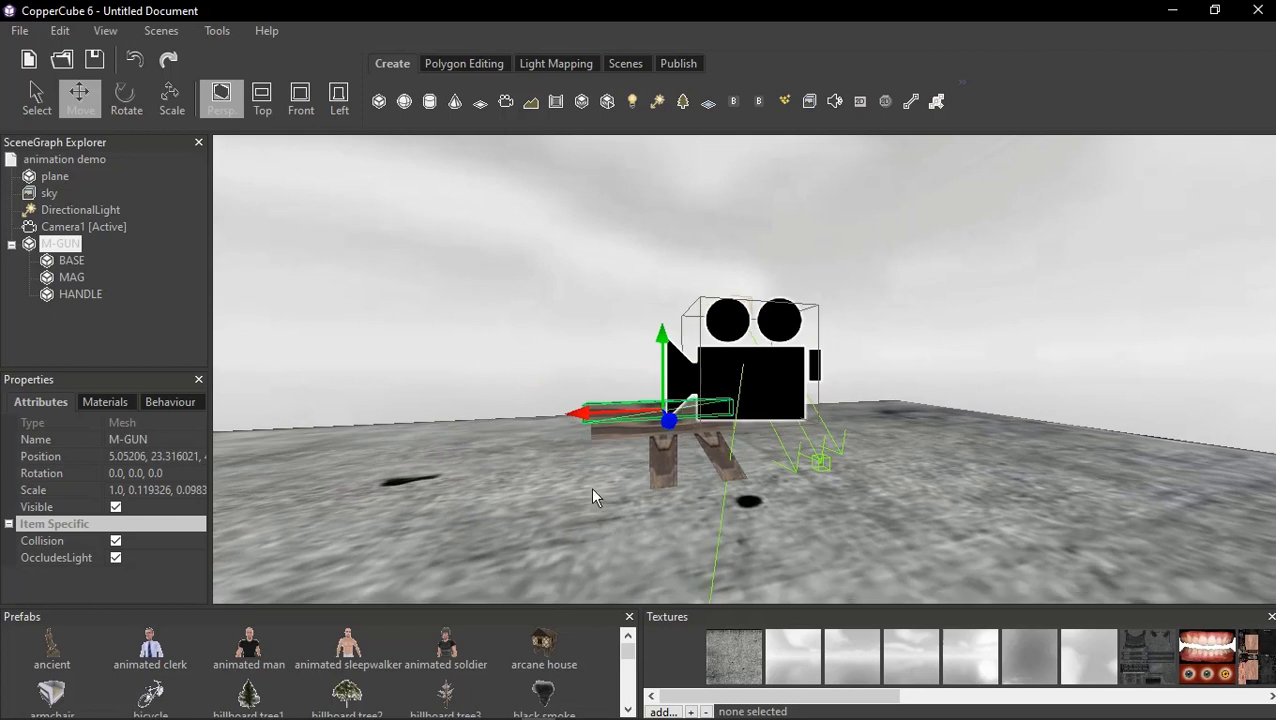
Move M-GUN forward along the X axis, clear of the camera's front, and make it a child of Camera1
left_click_drag(577, 416, 533, 425)
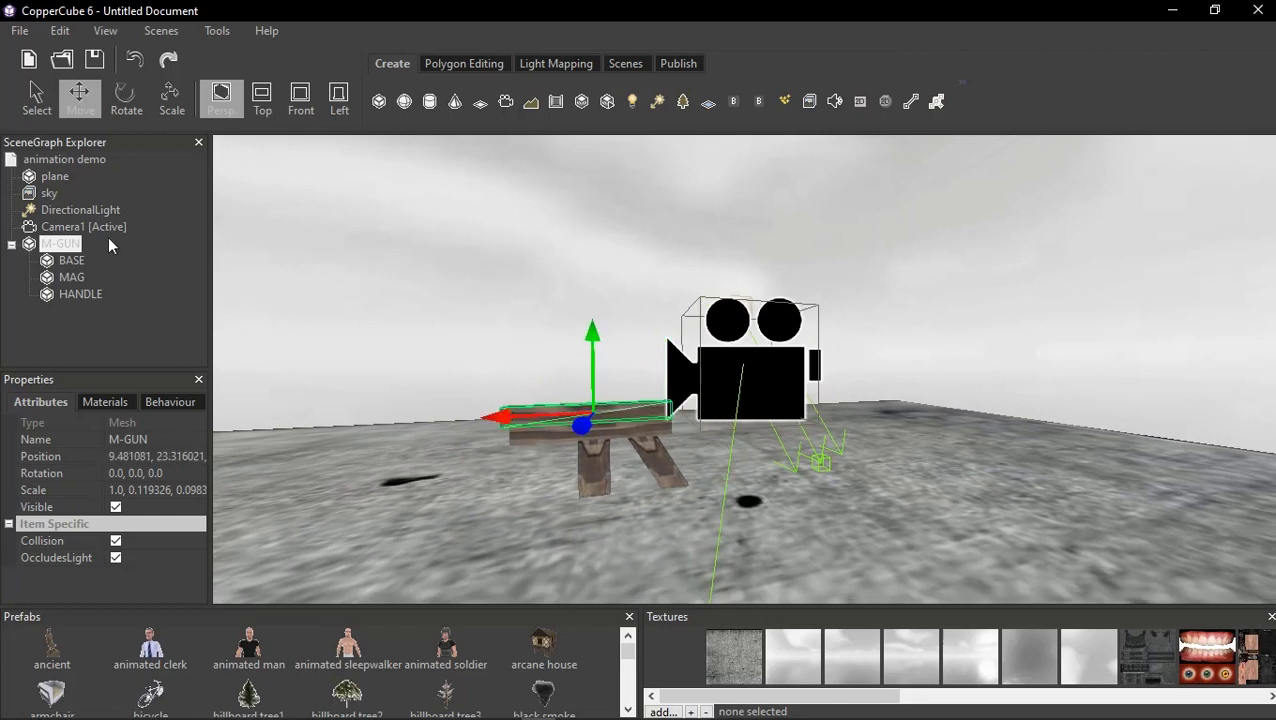
left_click(11, 244)
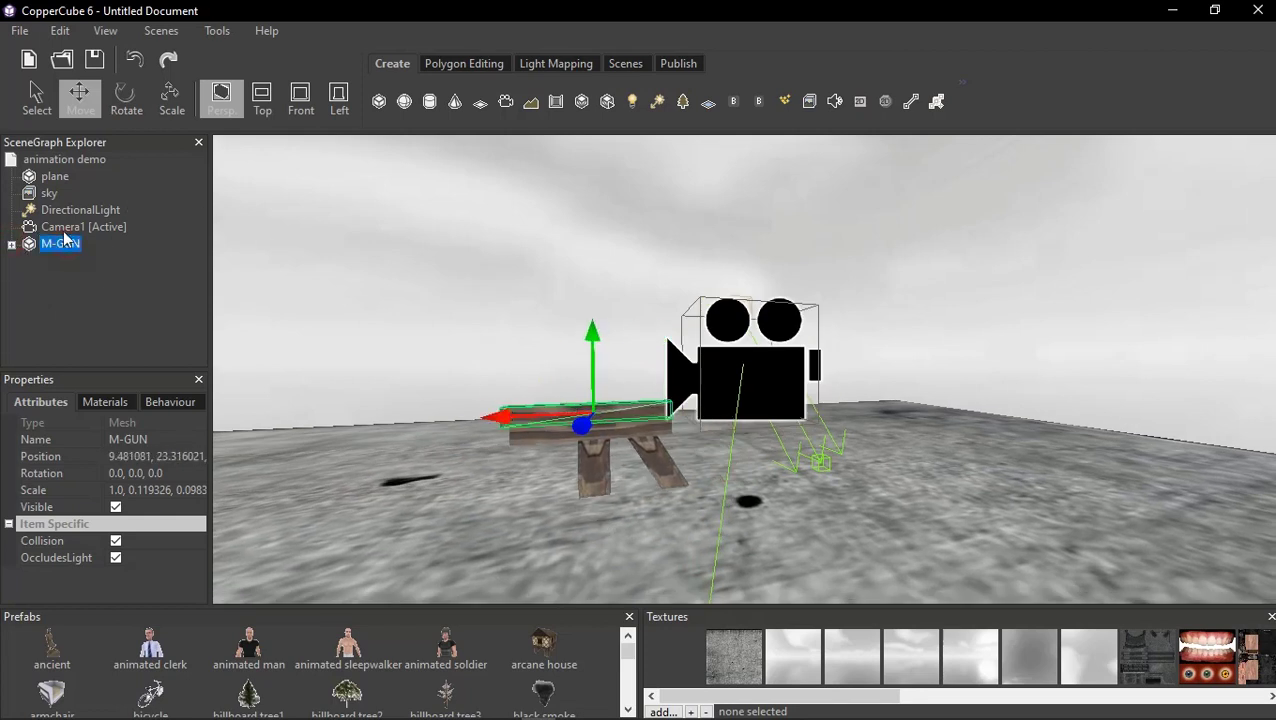
left_click_drag(64, 236, 64, 228)
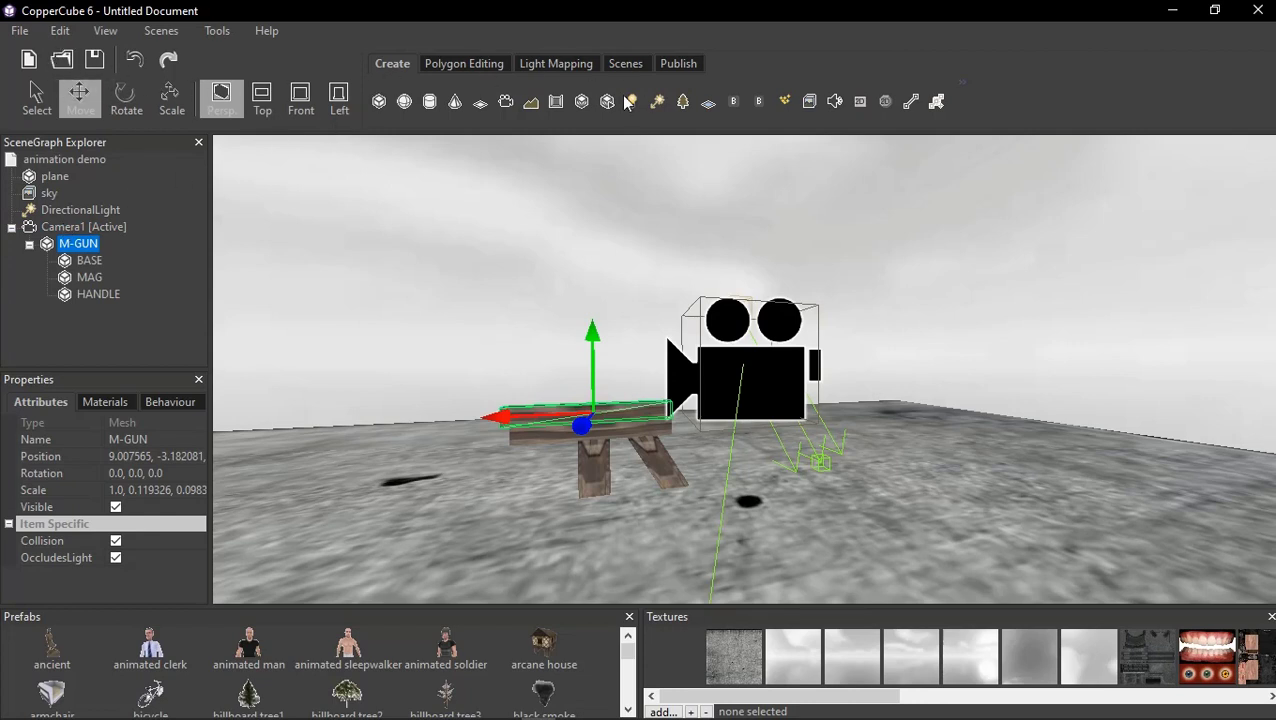
Test-run the scene as a Windows build to check how M-GUN appears in the first-person view
left_click(678, 63)
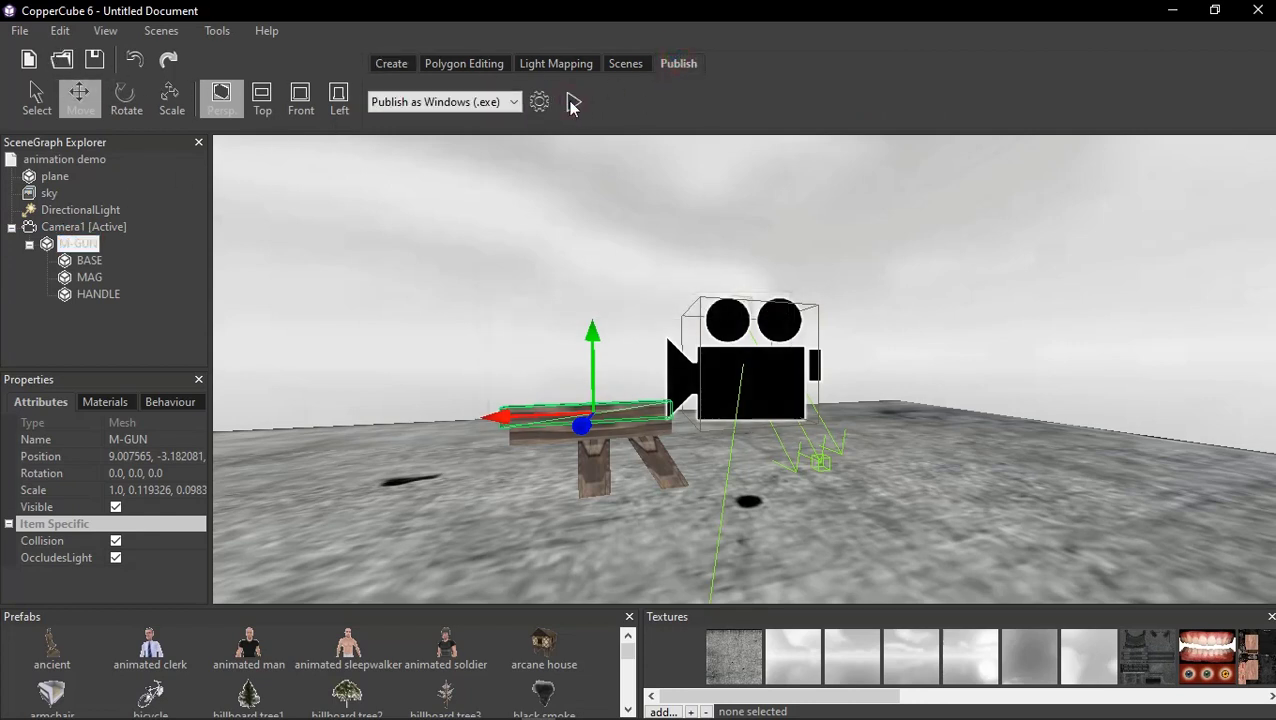
left_click(573, 103)
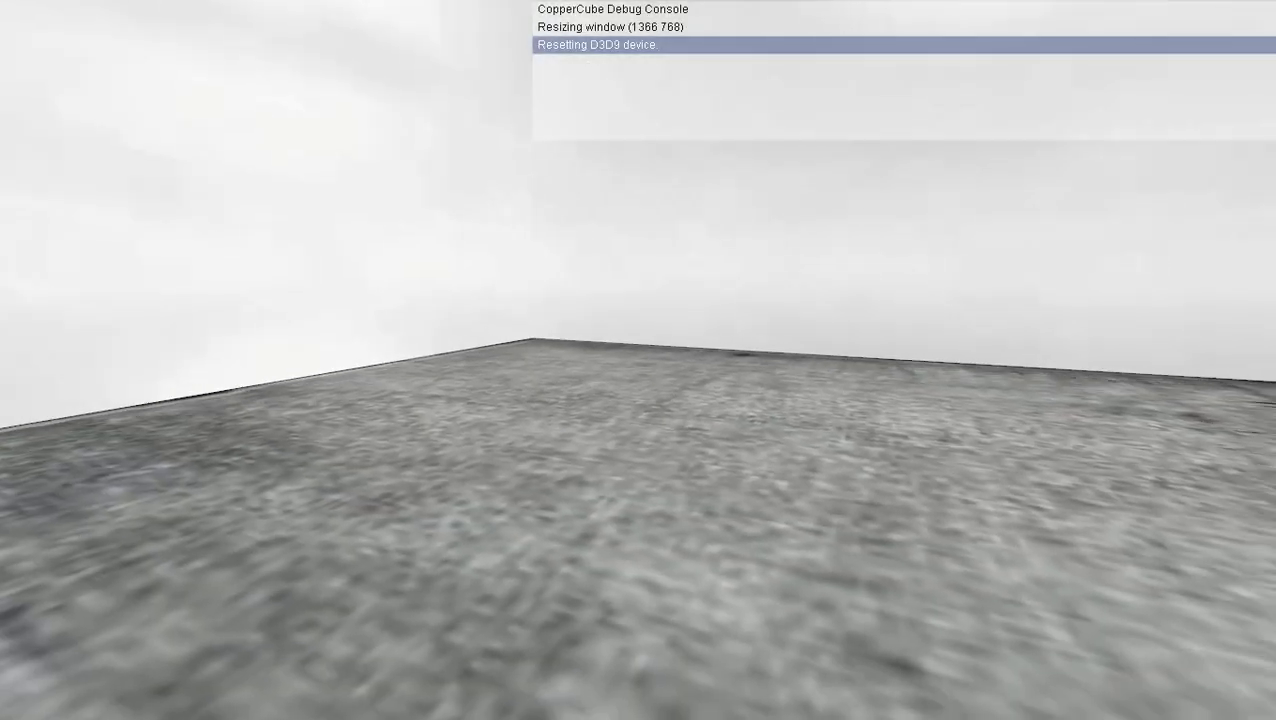
key("Escape")
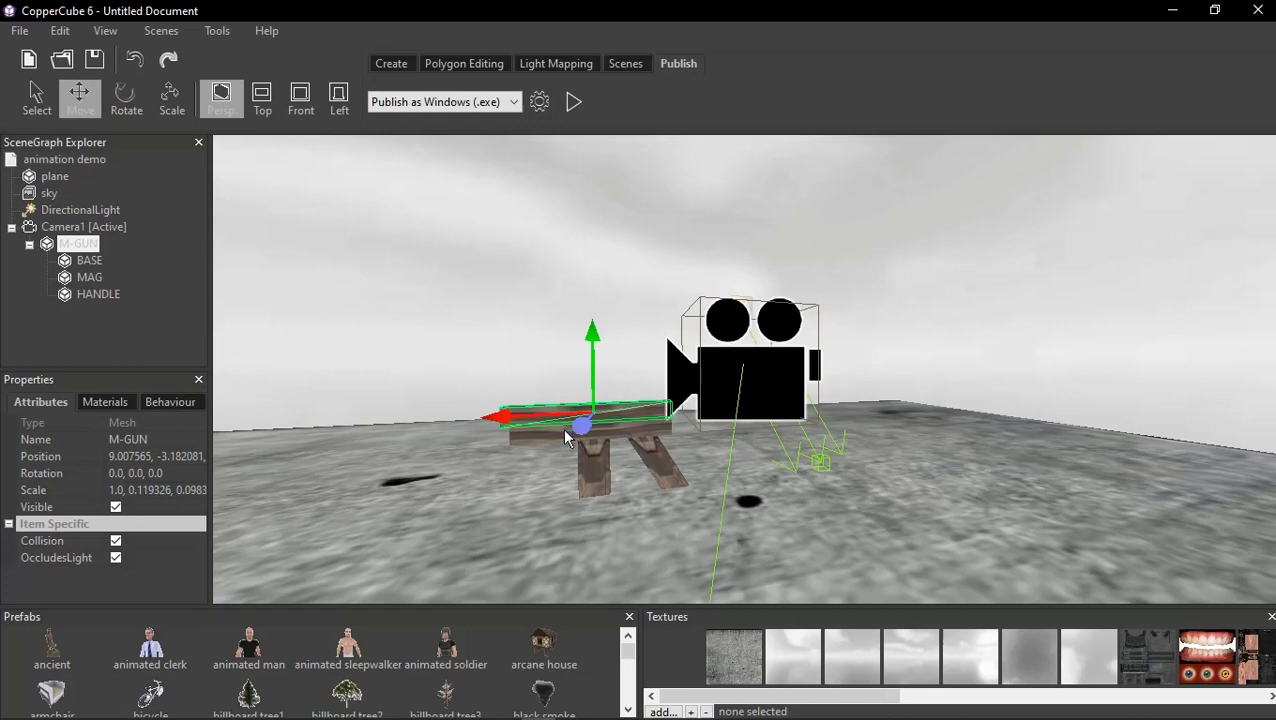
Move M-GUN farther from the camera to an X position of about 12.75 and shift it outward along the Z axis
left_click_drag(503, 418, 424, 425)
scroll(503, 491, "down", 7)
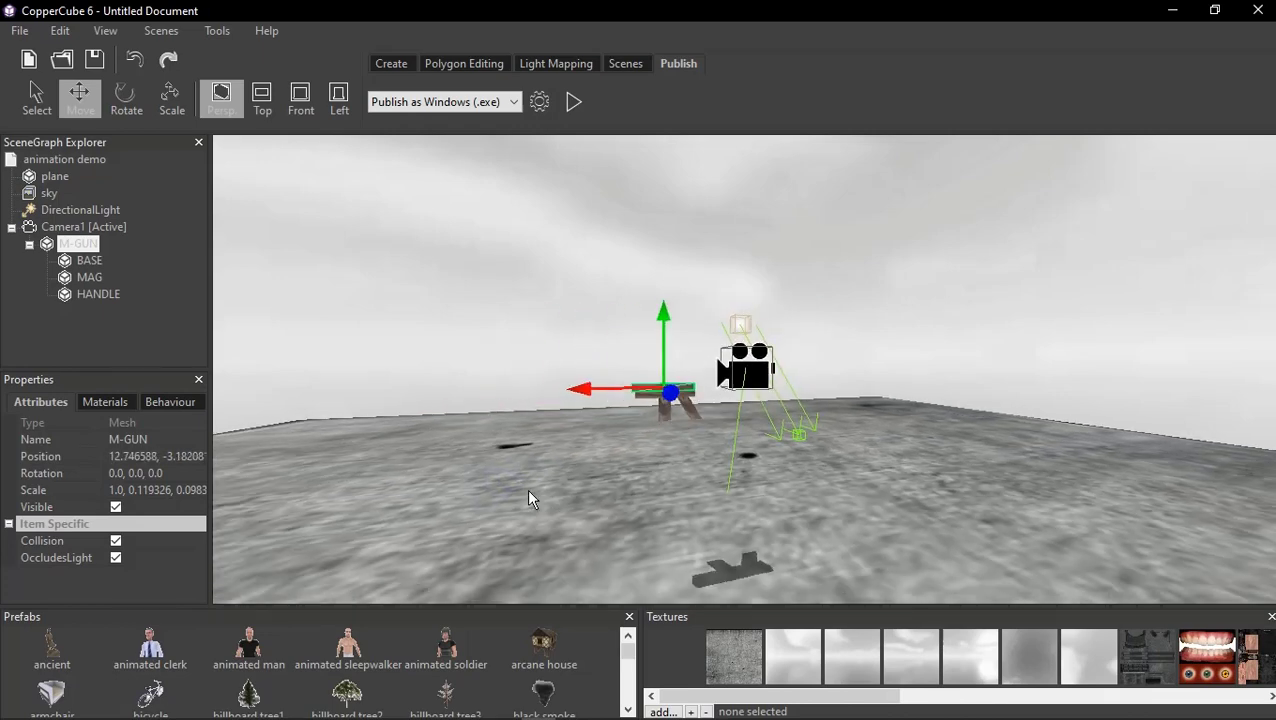
middle_click_drag(526, 488, 596, 526)
scroll(702, 523, "down", 3)
scroll(702, 523, "up", 7)
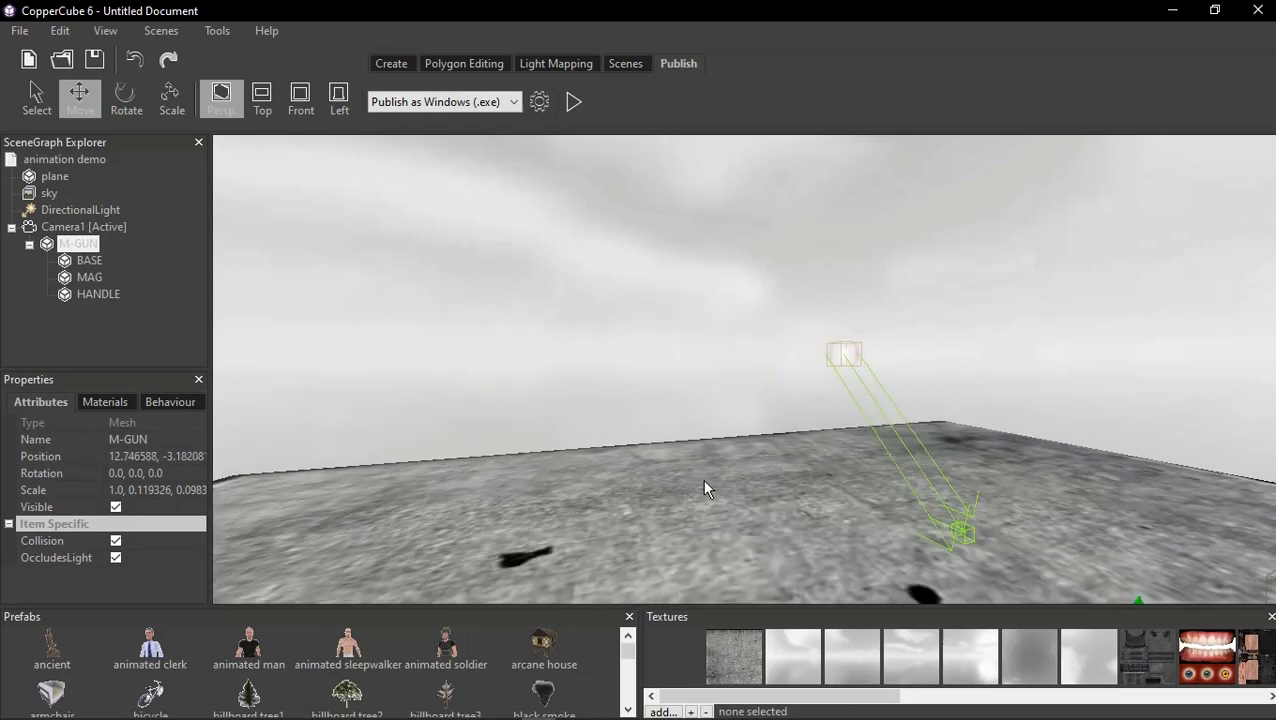
mouse_move(702, 478)
left_mouse_down()
mouse_move(691, 500)
mouse_move(728, 523)
left_mouse_up()
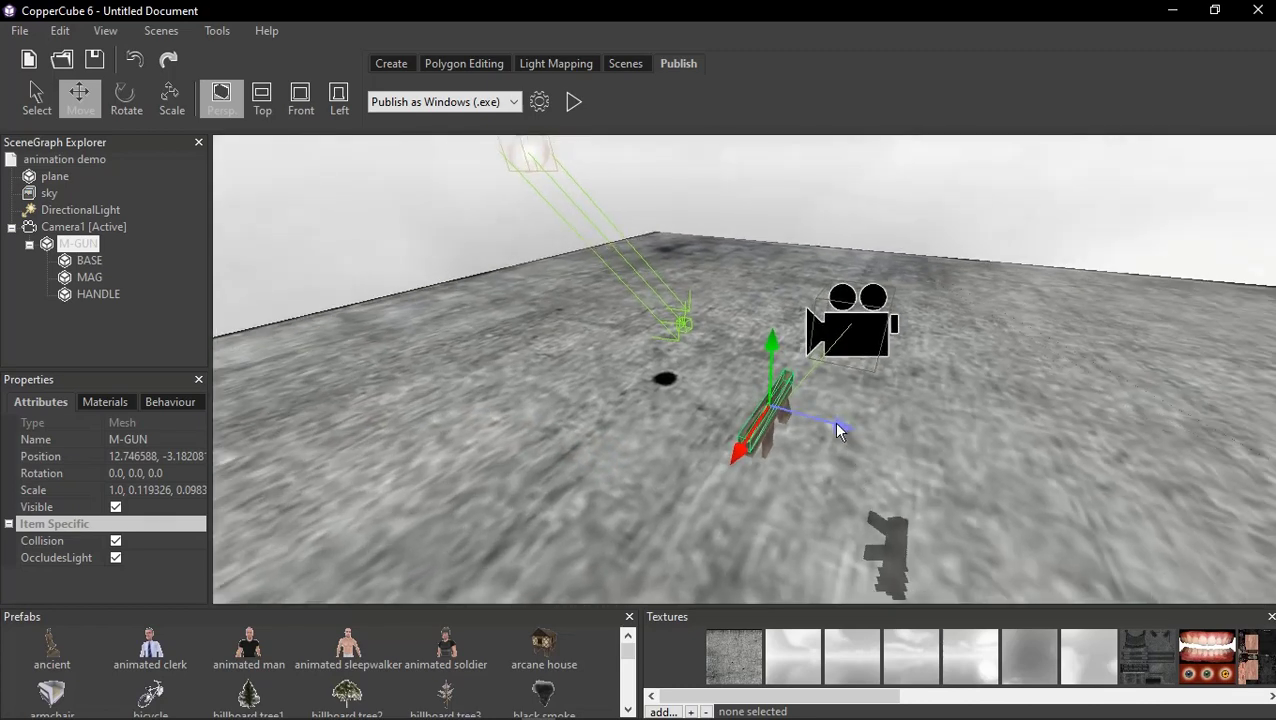
left_click_drag(836, 417, 966, 450)
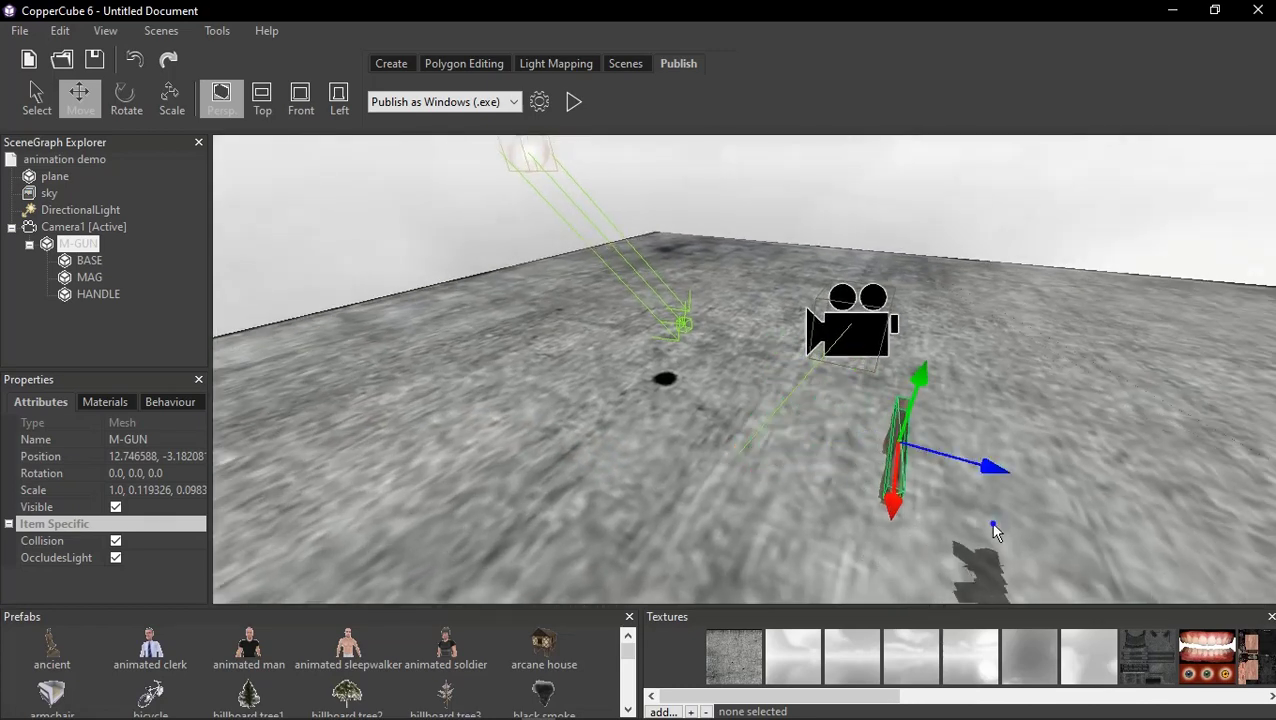
Move Camera1's target point along the Z axis toward the side where M-GUN sits
scroll(860, 503, "up", 4)
right_click_drag(856, 515, 857, 531)
left_click_drag(857, 531, 811, 361)
scroll(812, 530, "up", 3)
left_click(881, 206)
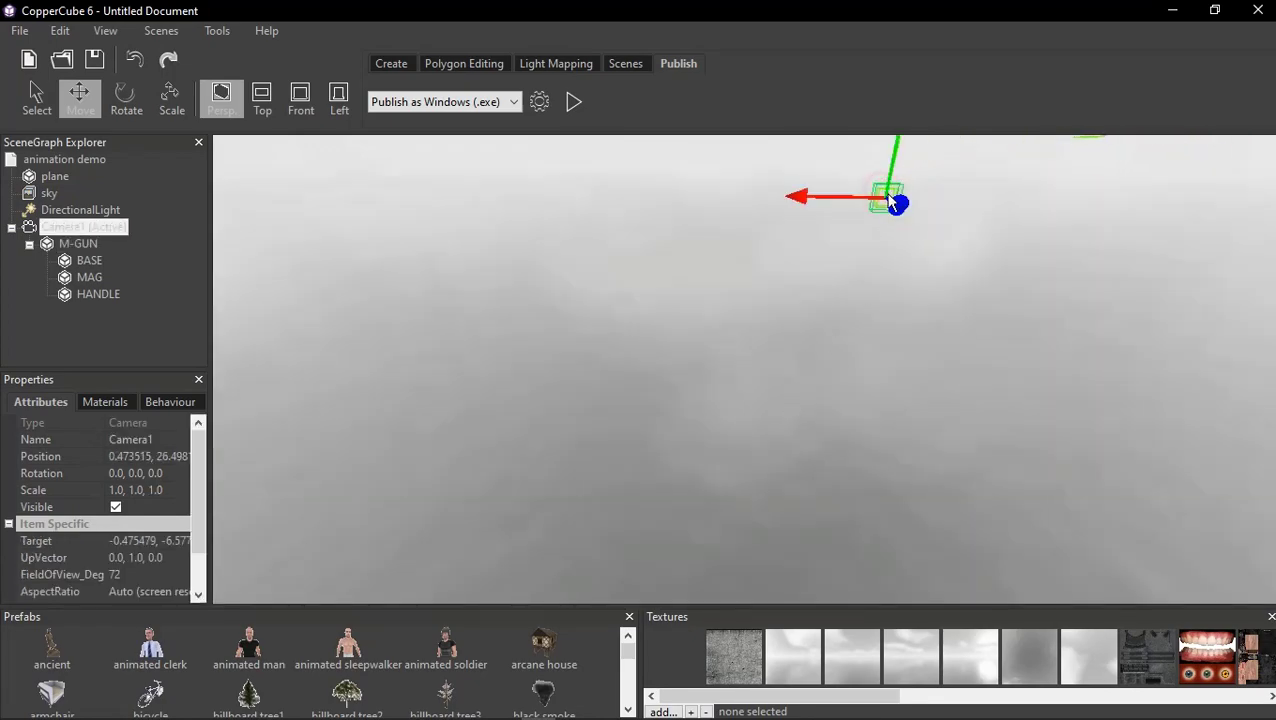
left_click_drag(976, 232, 858, 301)
scroll(850, 295, "down", 3)
scroll(848, 295, "down", 4)
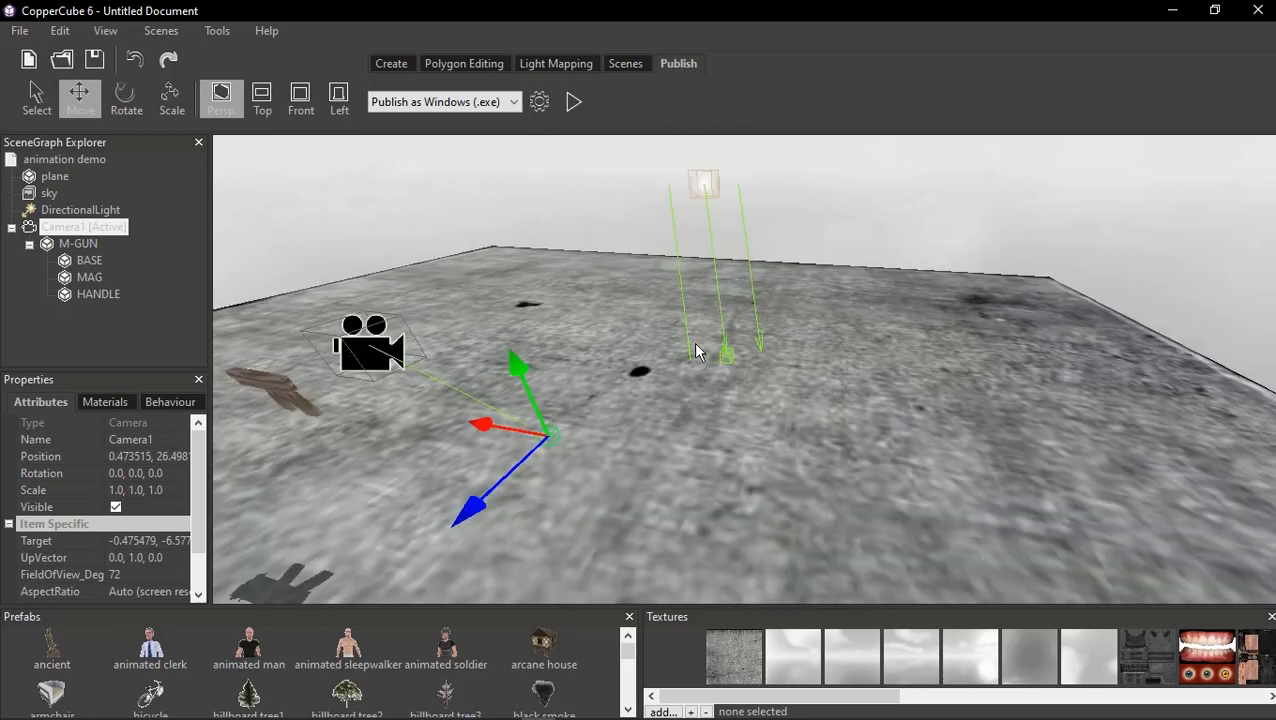
left_click_drag(511, 472, 380, 573)
right_click_drag(478, 560, 636, 459)
Raise Camera1's target point to a height of about 25.7, nearly level with the camera
left_click_drag(527, 475, 457, 319)
right_click_drag(645, 428, 714, 437)
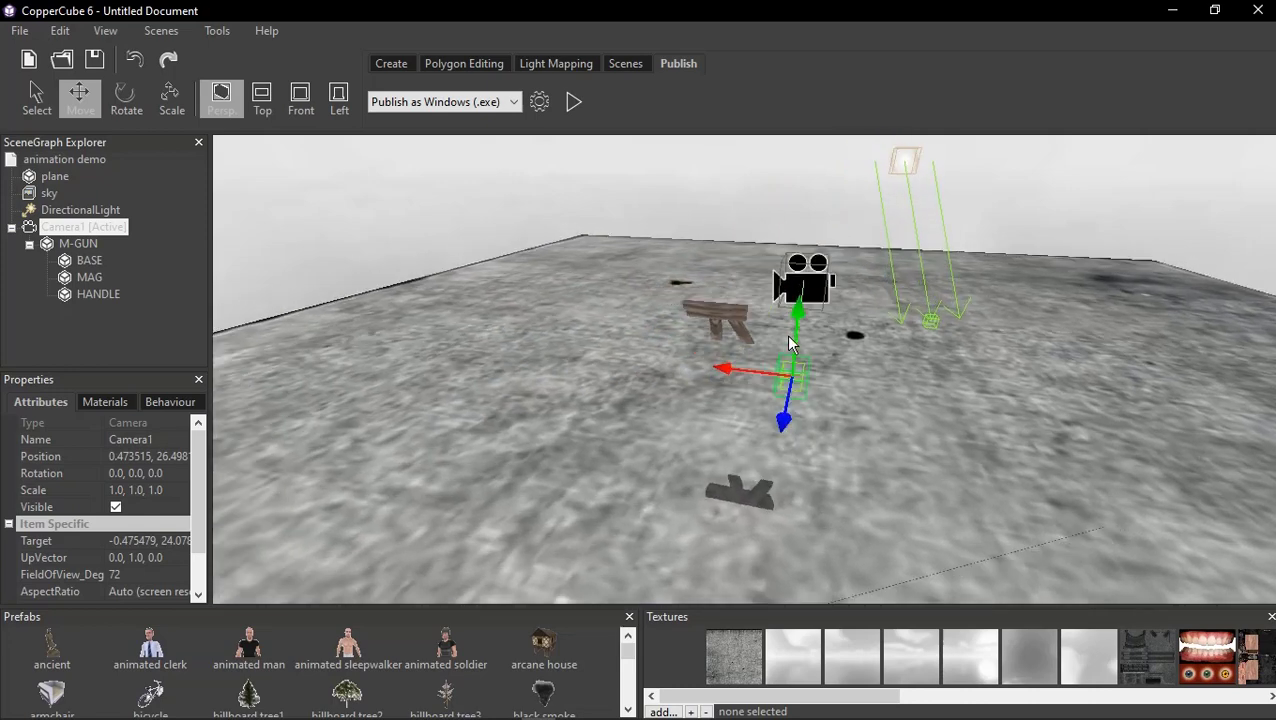
left_click_drag(797, 313, 797, 301)
right_click_drag(842, 354, 807, 354)
left_click(675, 273)
left_click(668, 278)
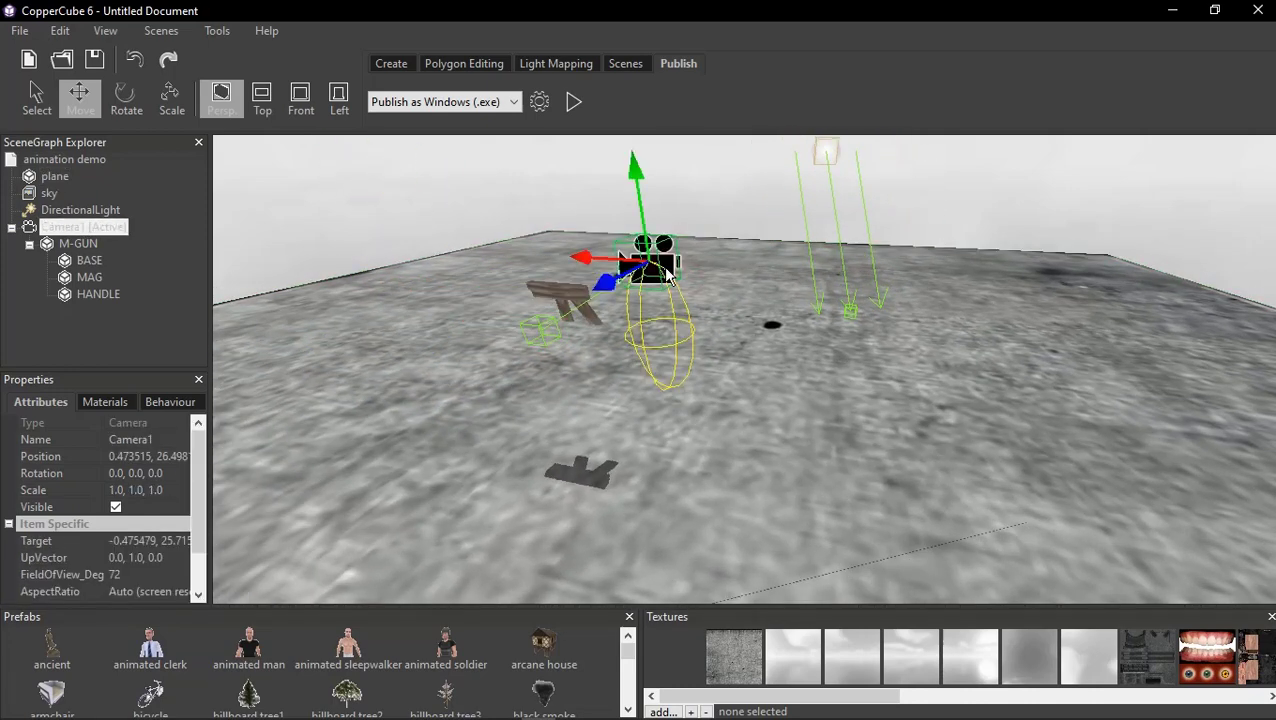
Rotate the whole M-GUN around its Y axis to -90 degrees
left_click(567, 300)
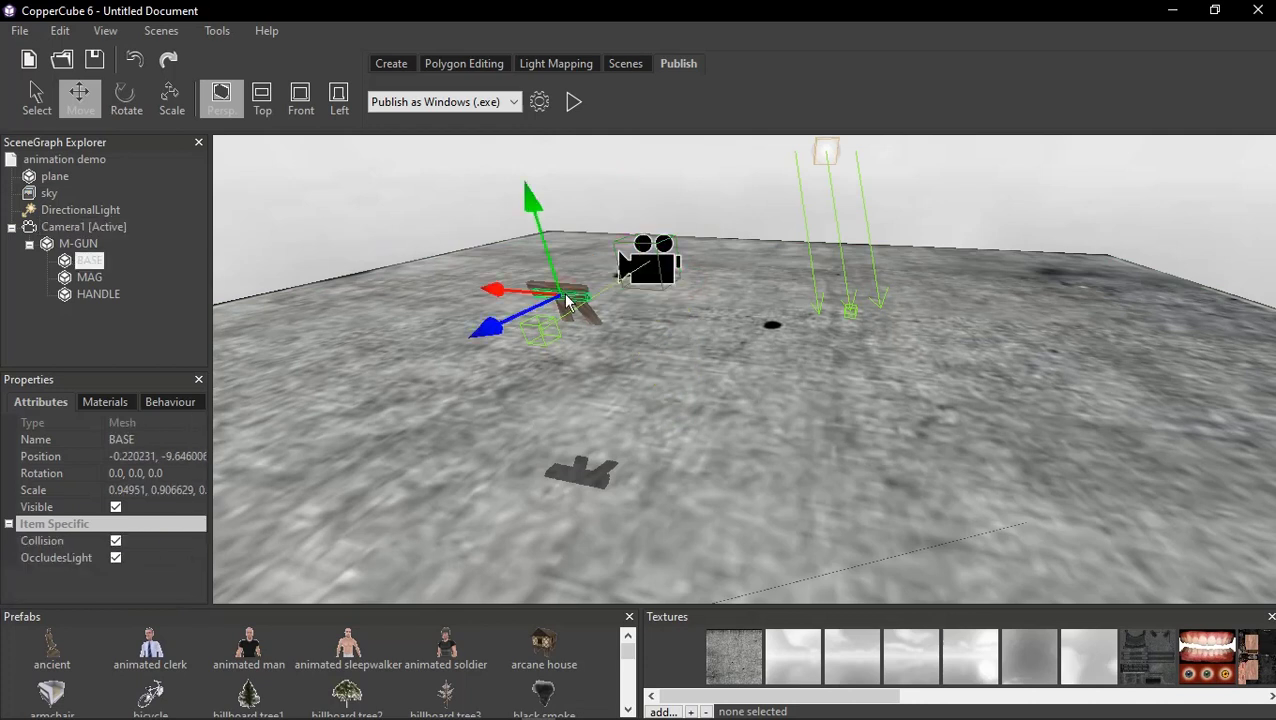
left_click(88, 245)
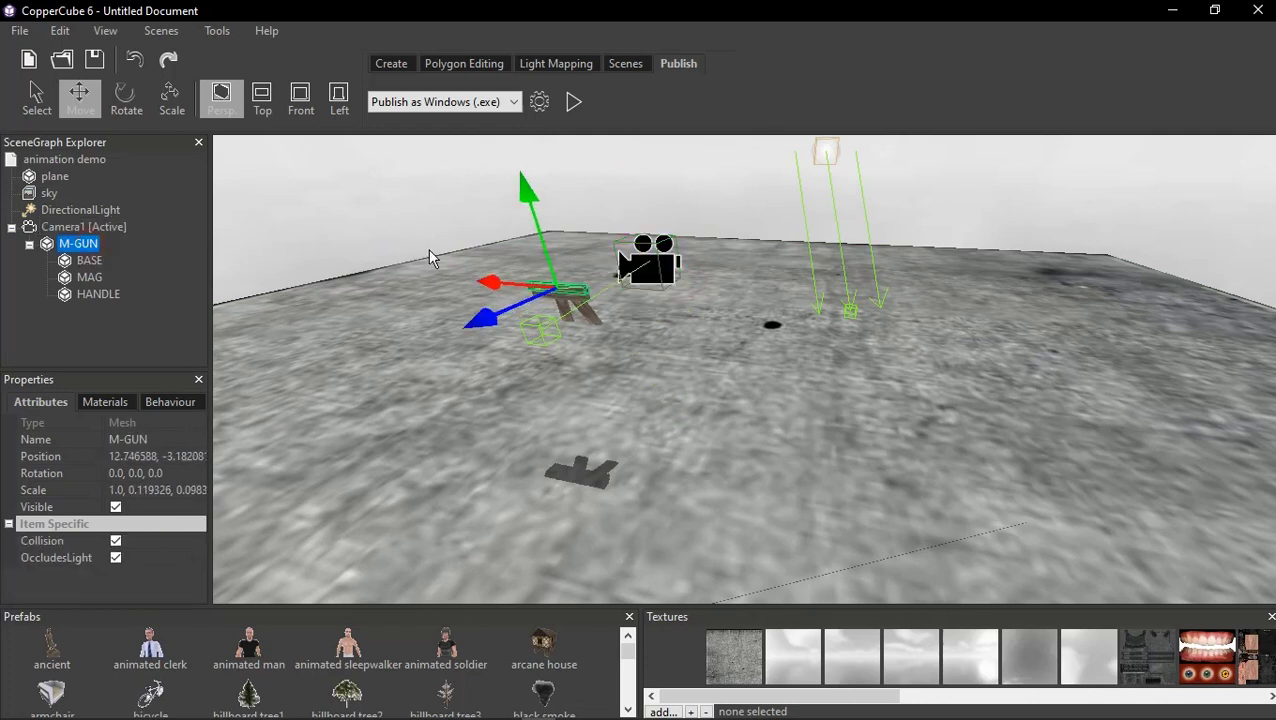
left_click(126, 97)
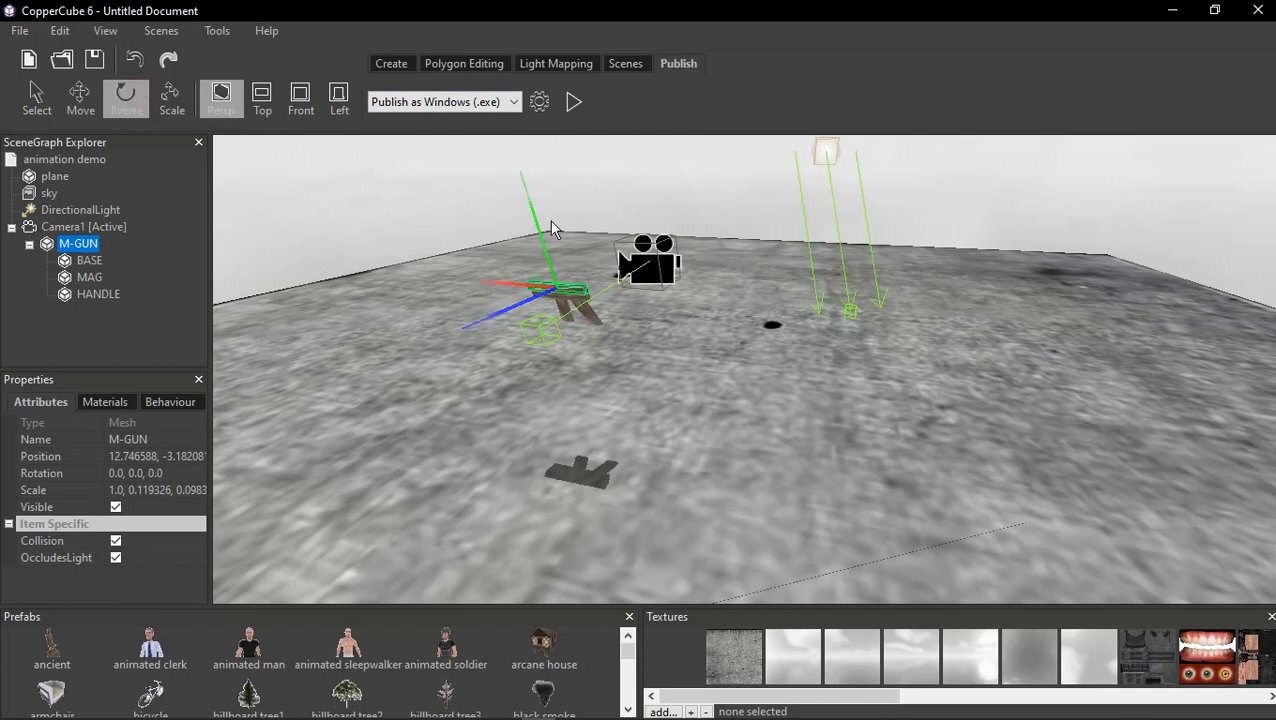
left_click_drag(551, 267, 624, 270)
left_click(144, 468)
left_click_drag(133, 476, 141, 477)
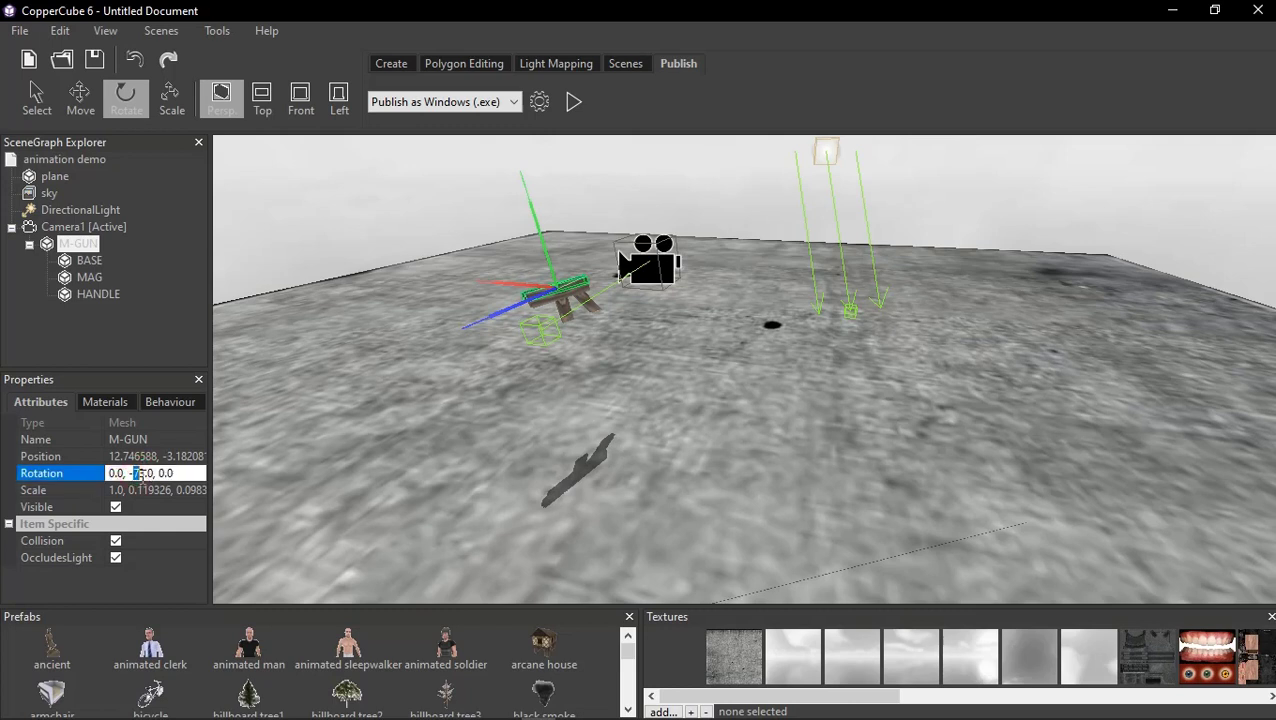
key("Return")
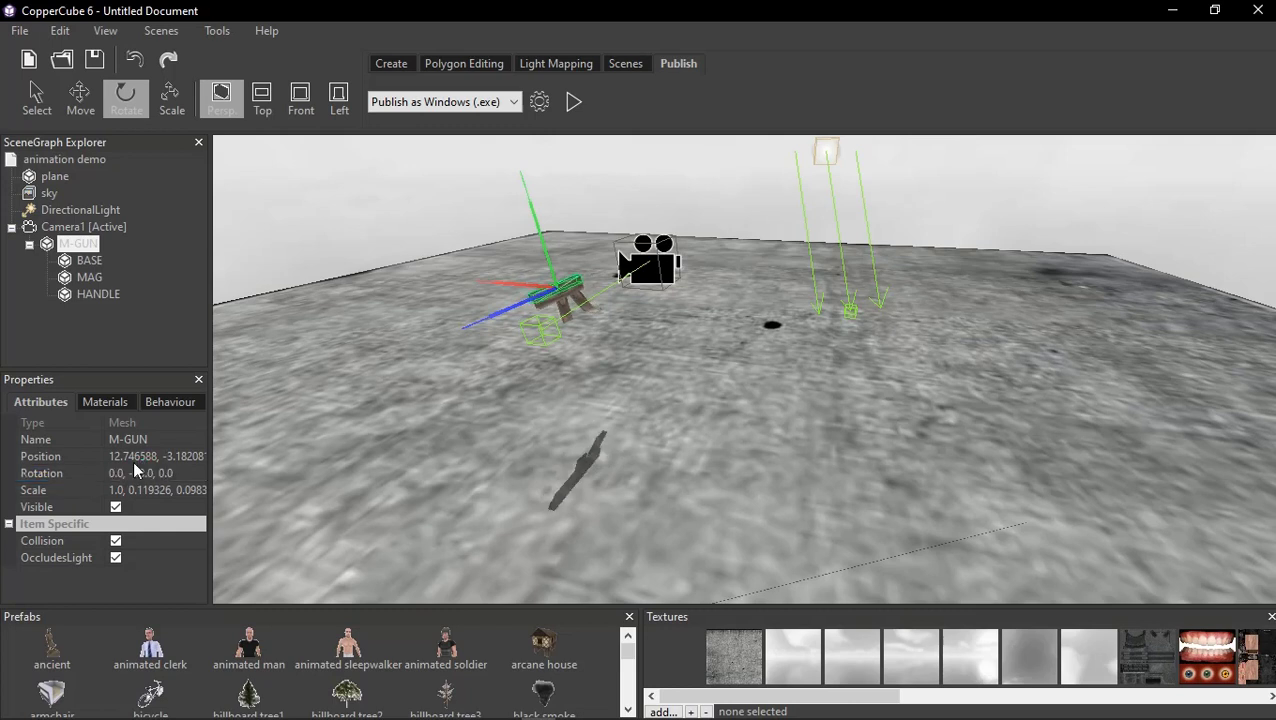
Move M-GUN in front of the camera's view, to about 2.18 in X and -1.65 in Y
left_click(83, 100)
left_click_drag(530, 188, 536, 206)
middle_click_drag(633, 446, 686, 472)
left_click_drag(675, 378, 719, 388)
left_click_drag(818, 297, 819, 289)
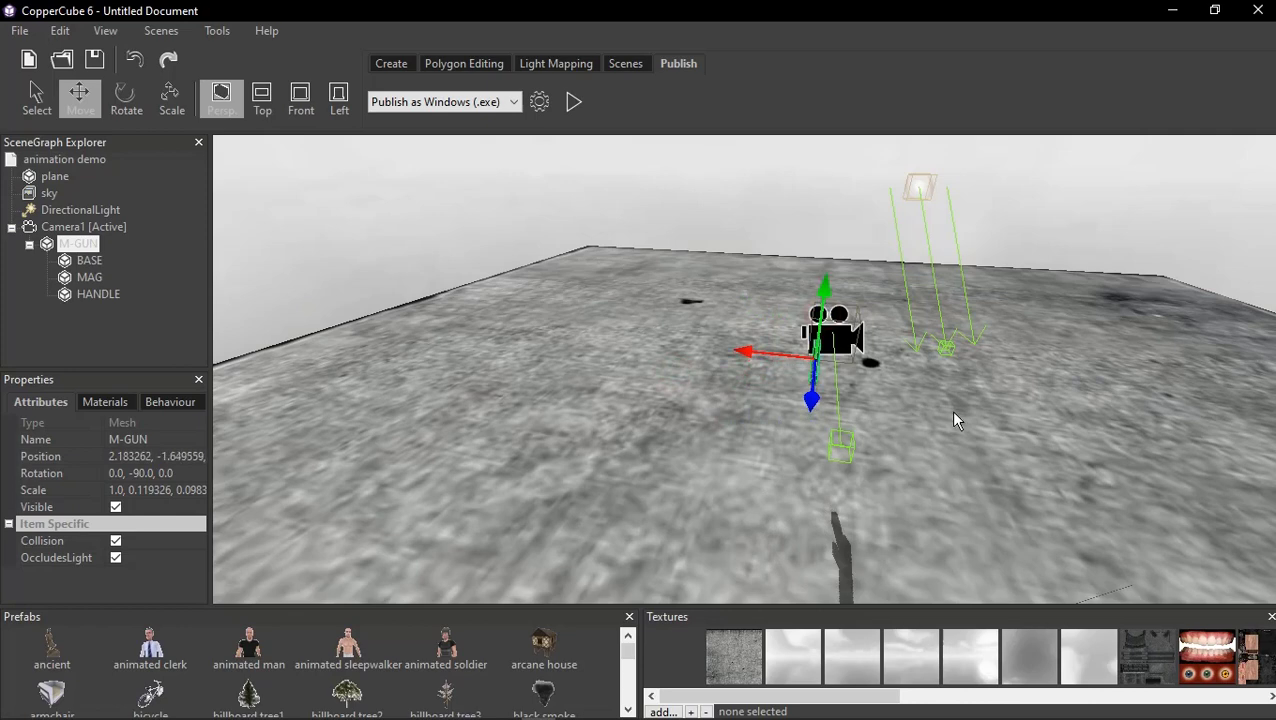
middle_click_drag(950, 411, 891, 395)
right_click_drag(600, 363, 592, 375)
left_click_drag(663, 312, 638, 327)
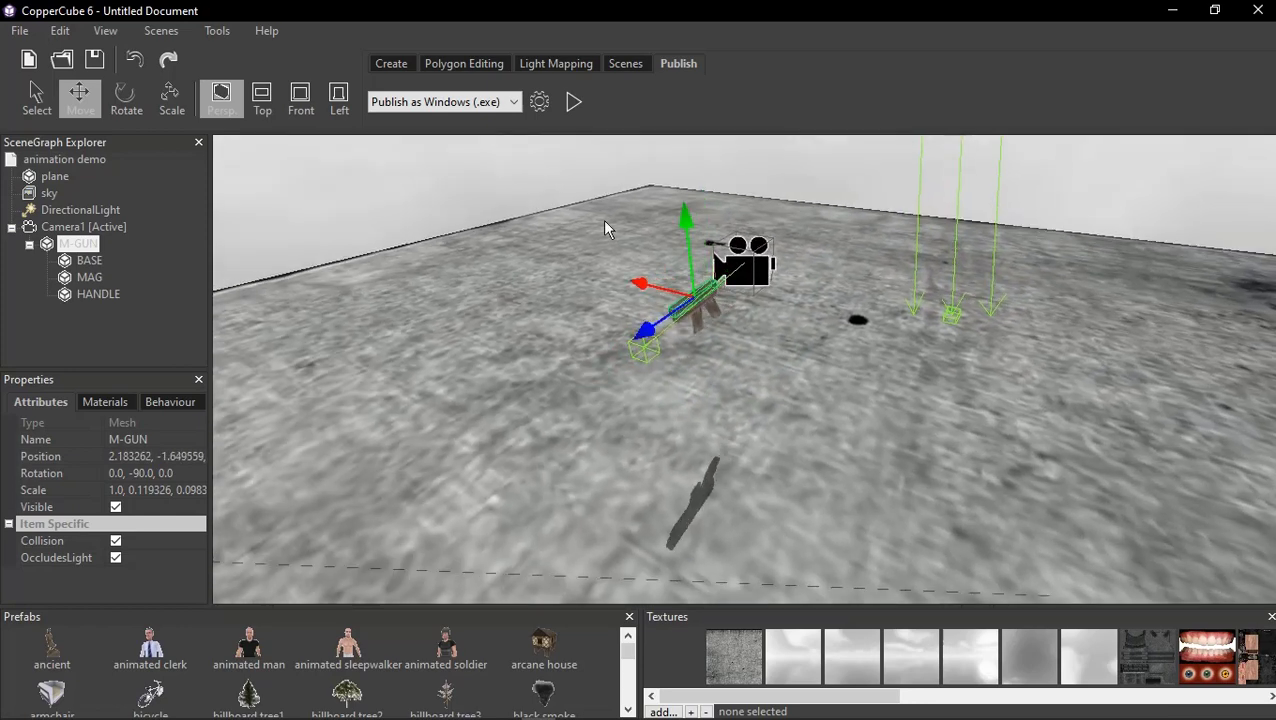
Move M-GUN farther from the camera along Z and lower it to about -2.84 in Y, test-running the scene before and after
left_click(574, 101)
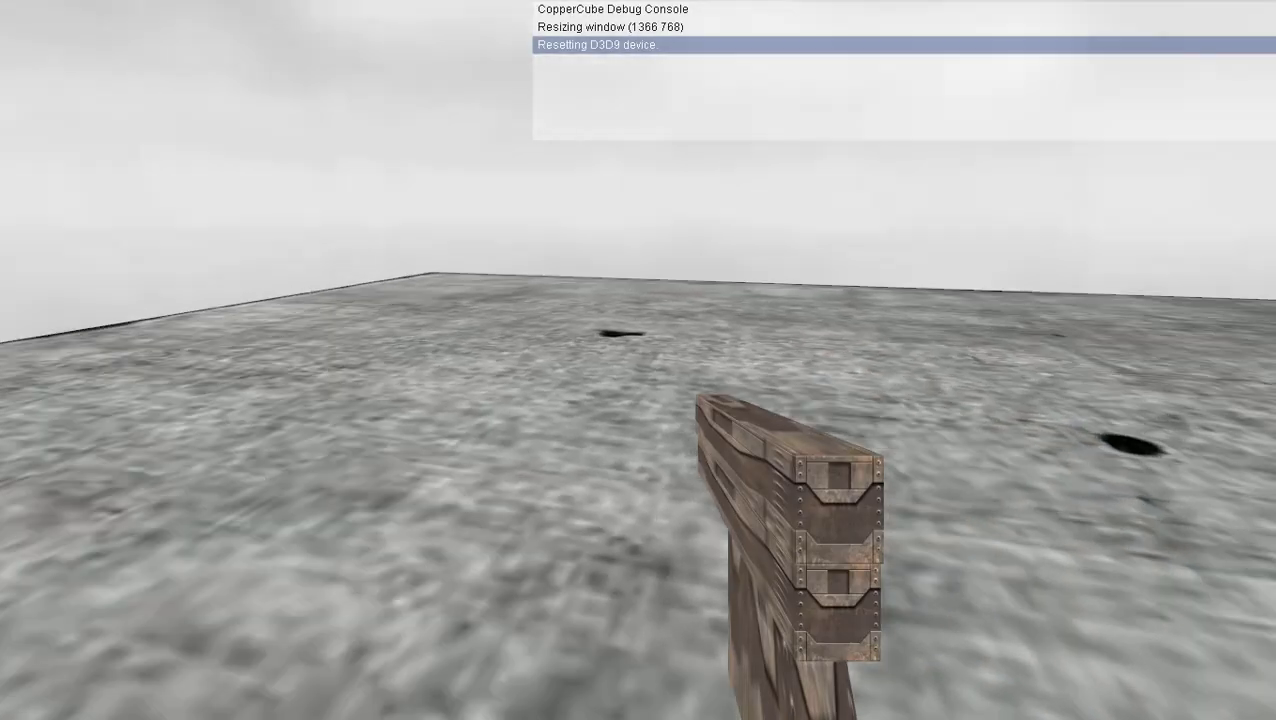
key("Escape")
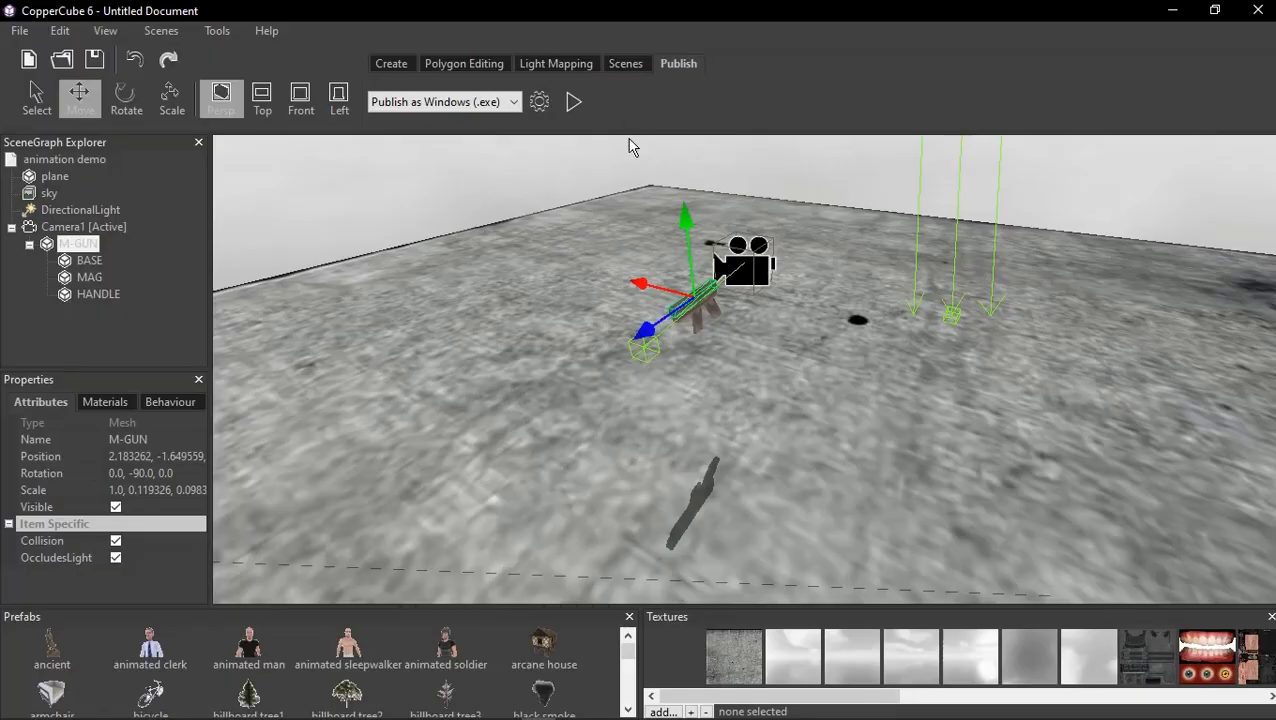
left_click_drag(641, 337, 611, 351)
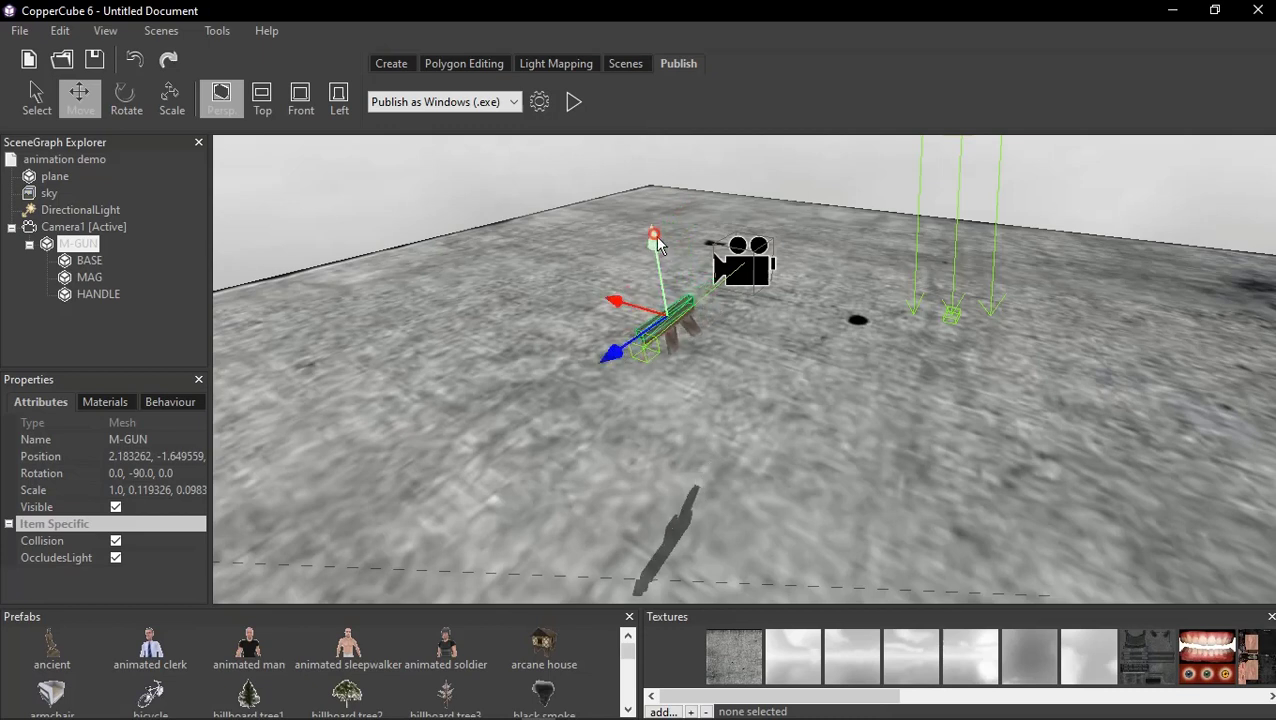
left_click_drag(656, 230, 657, 240)
left_click(583, 104)
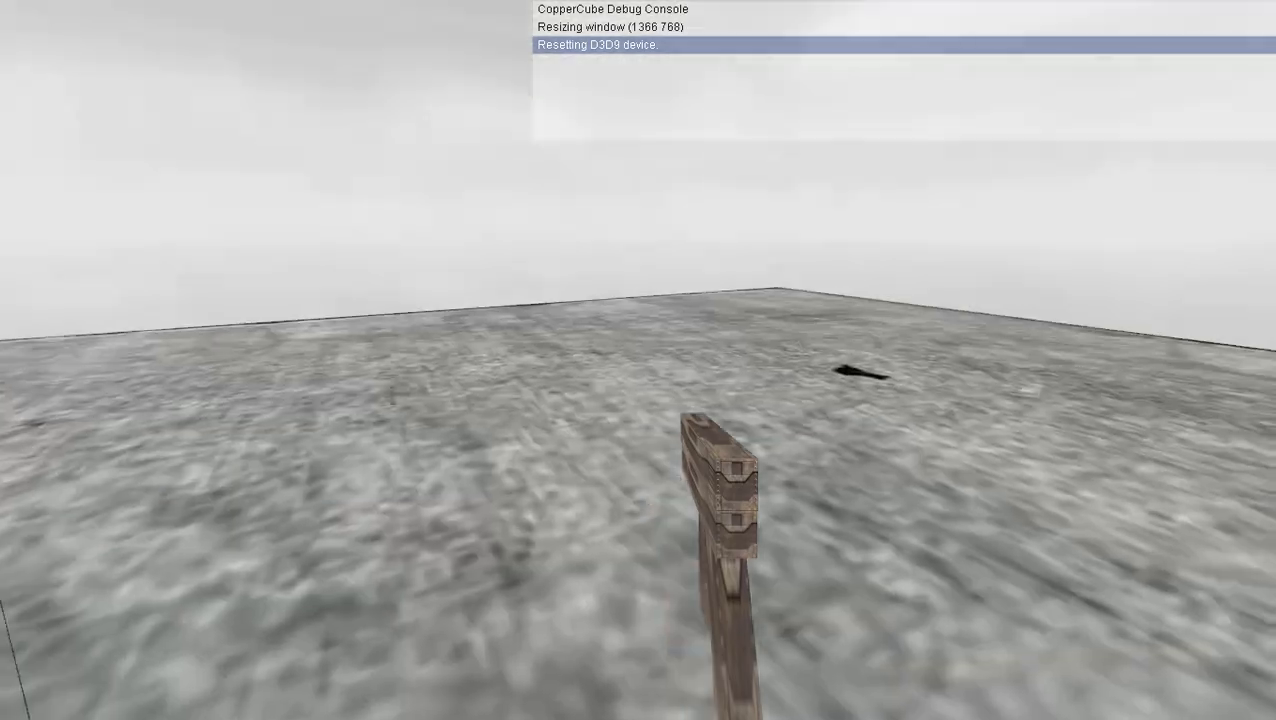
key("w")
key("Escape")
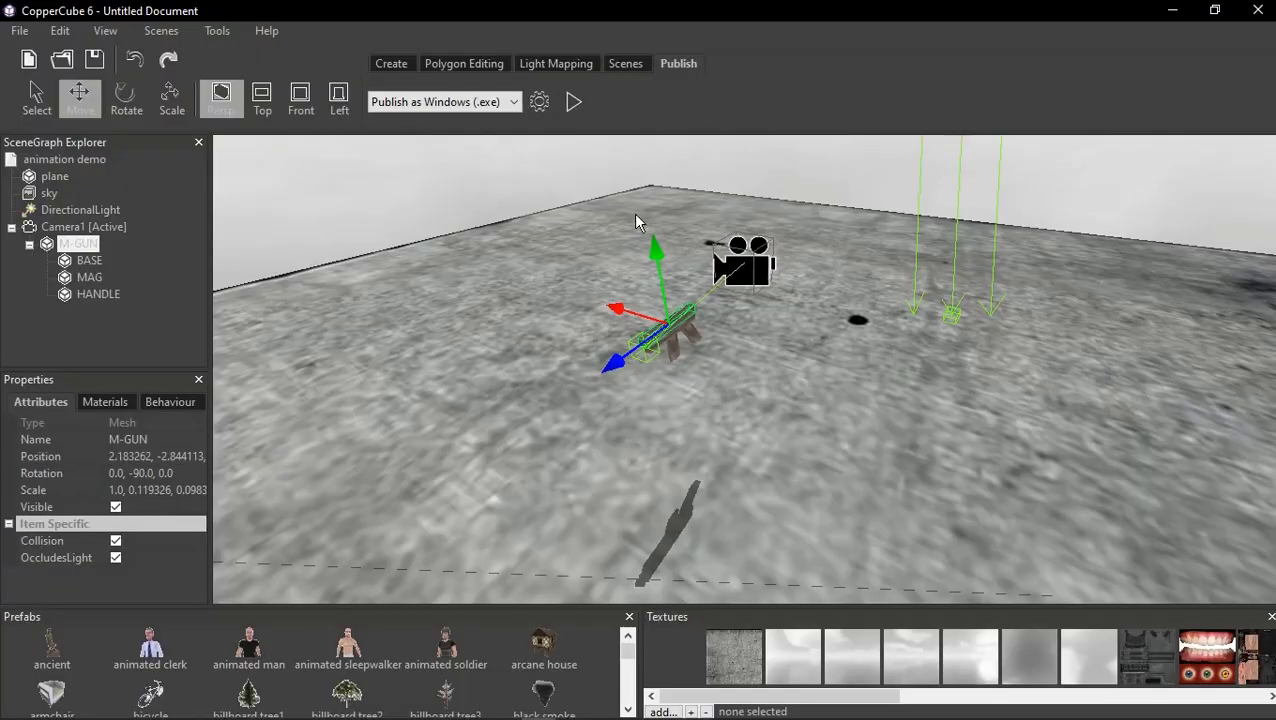
Lower M-GUN to about -3.53 in Y, shift it to about 1.15 in X, and test-run the scene
left_click_drag(656, 242, 662, 249)
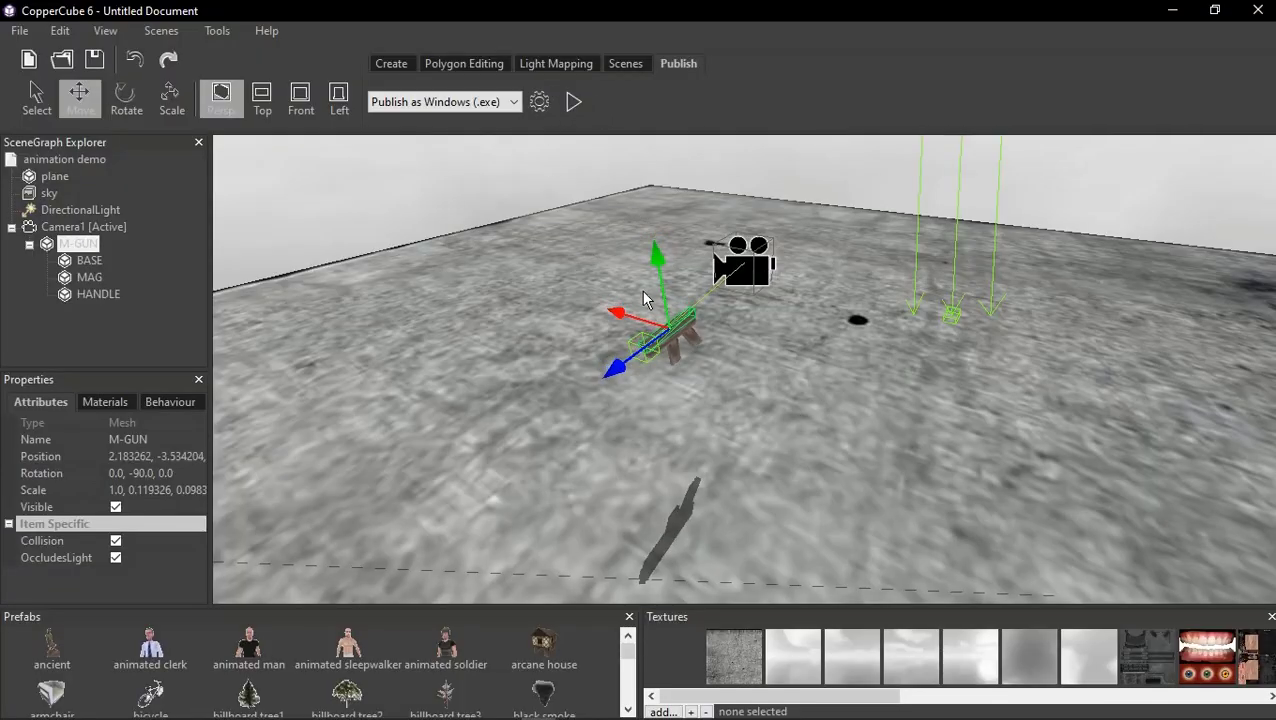
left_click_drag(621, 313, 621, 236)
left_click(570, 101)
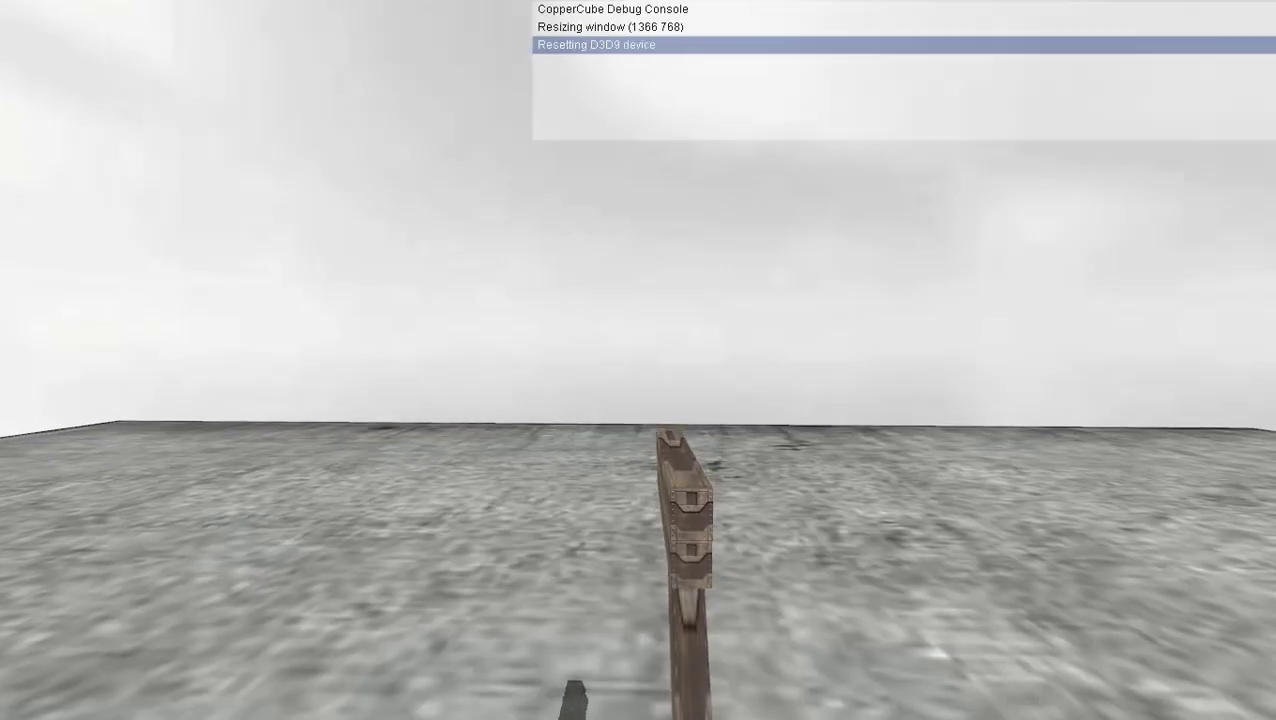
key("Escape")
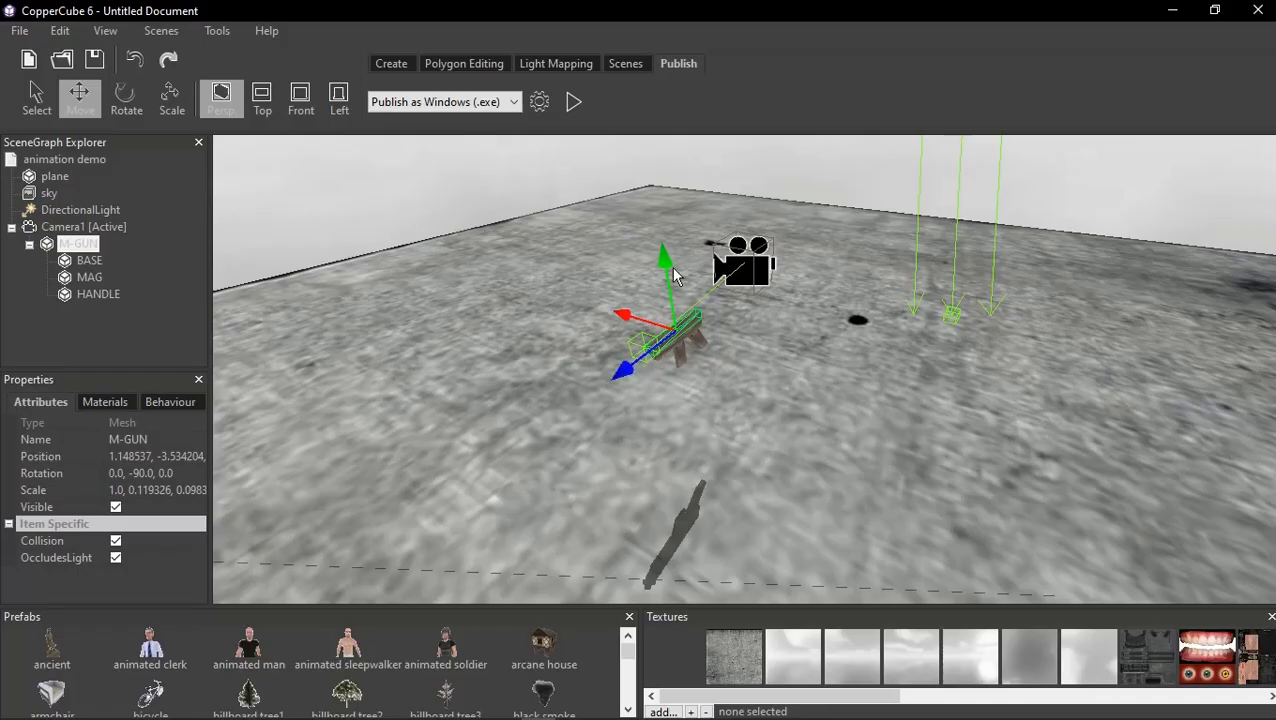
Reposition M-GUN at about 4.35 in X and -5.26 in Y, and test-run the scene while walking around
left_click_drag(667, 262, 667, 282)
left_click_drag(648, 333, 624, 336)
left_click(570, 101)
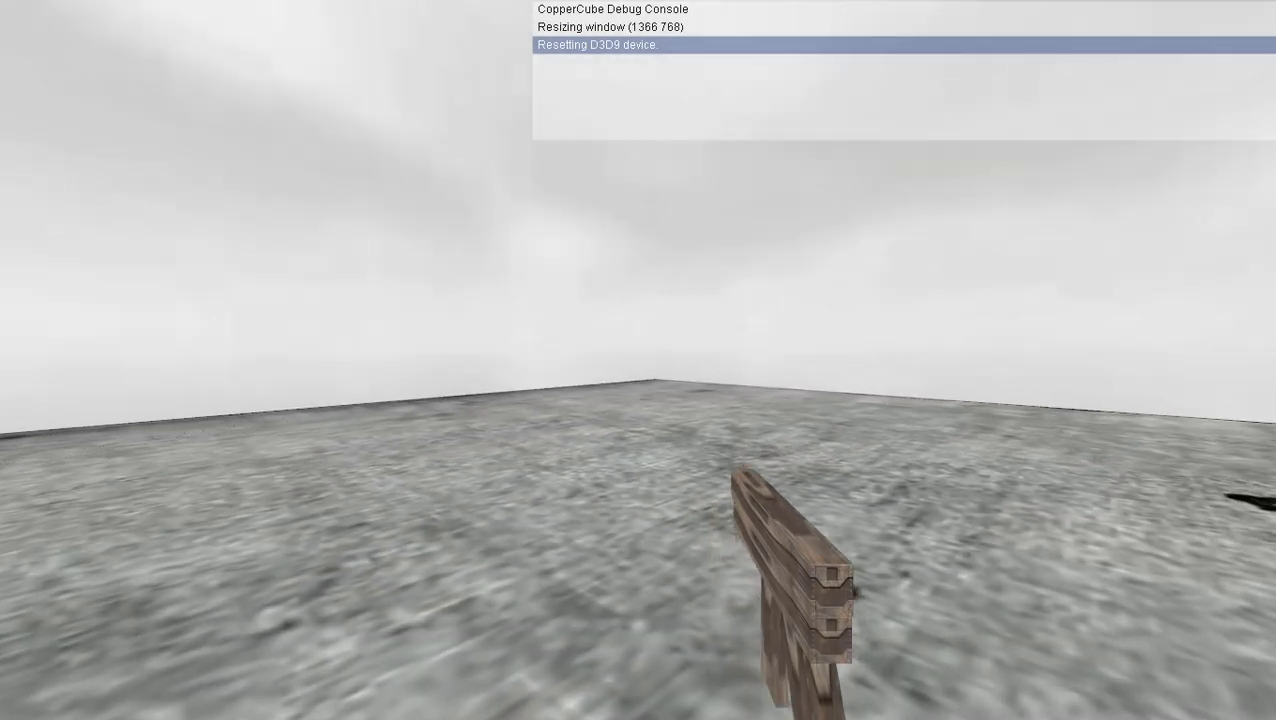
key("w")
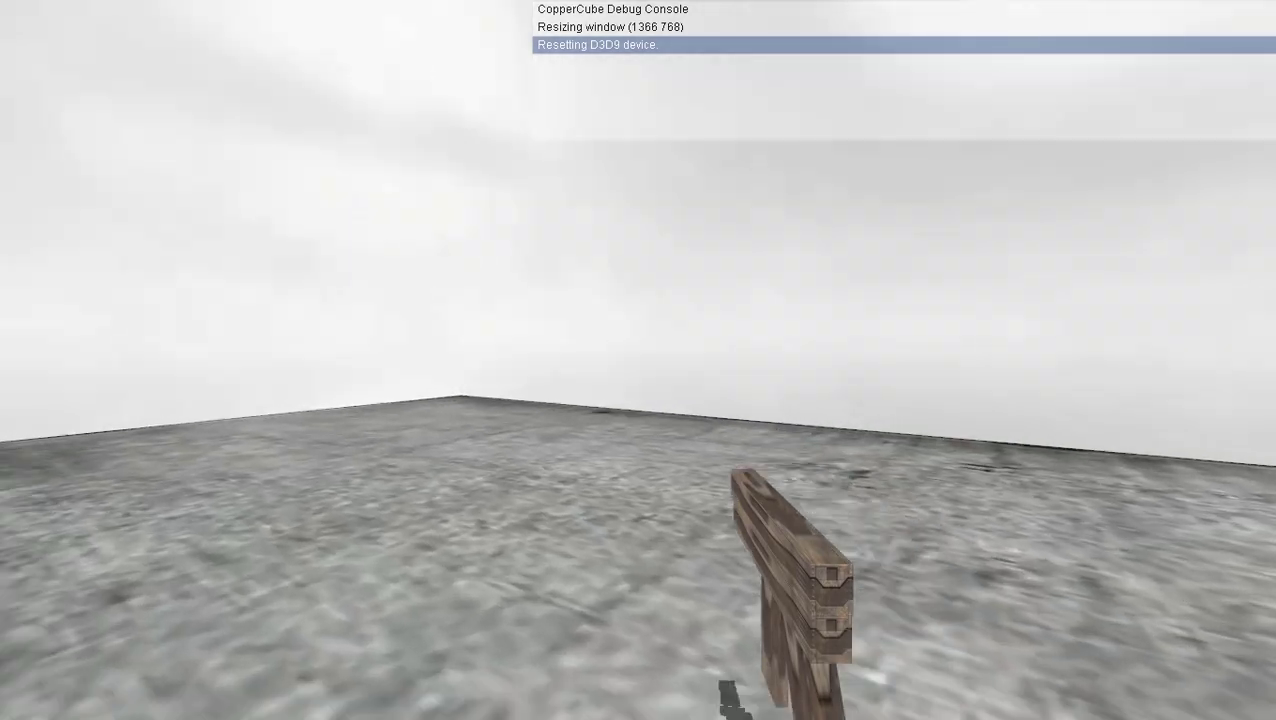
key("Escape")
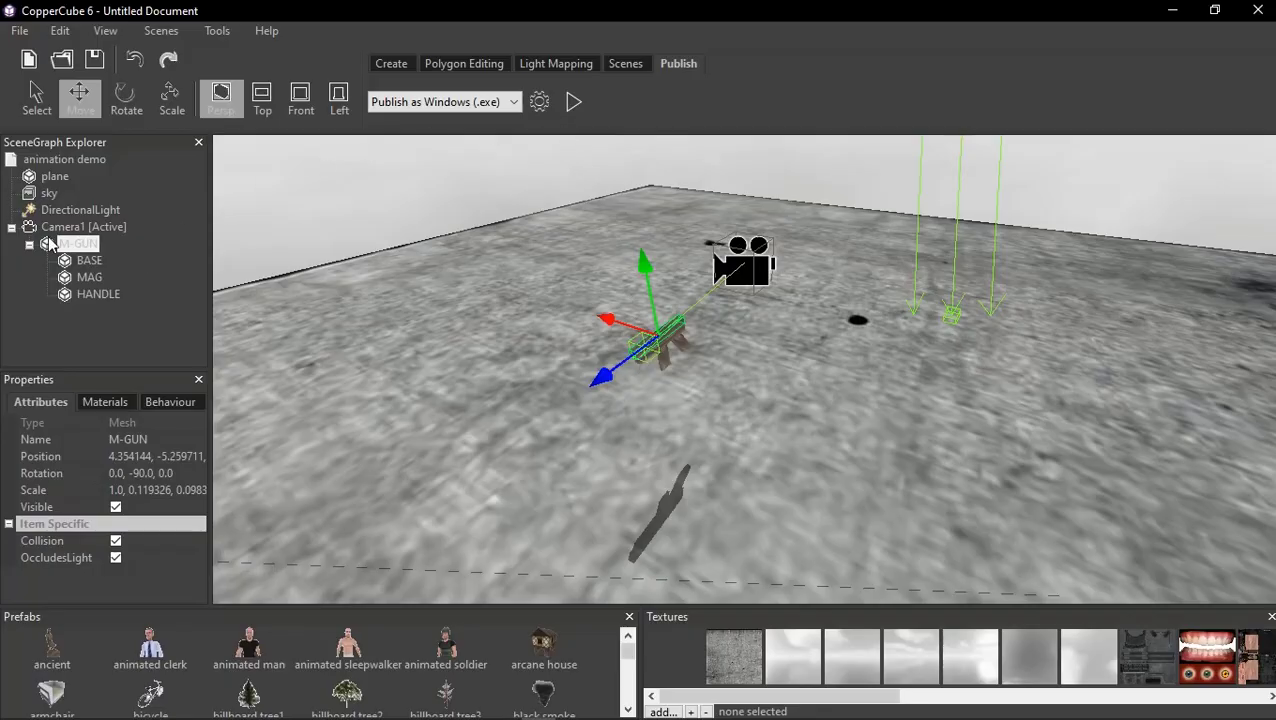
Clone M-GUN under Camera1, collapse the original's hierarchy and select the clone
right_click(74, 240)
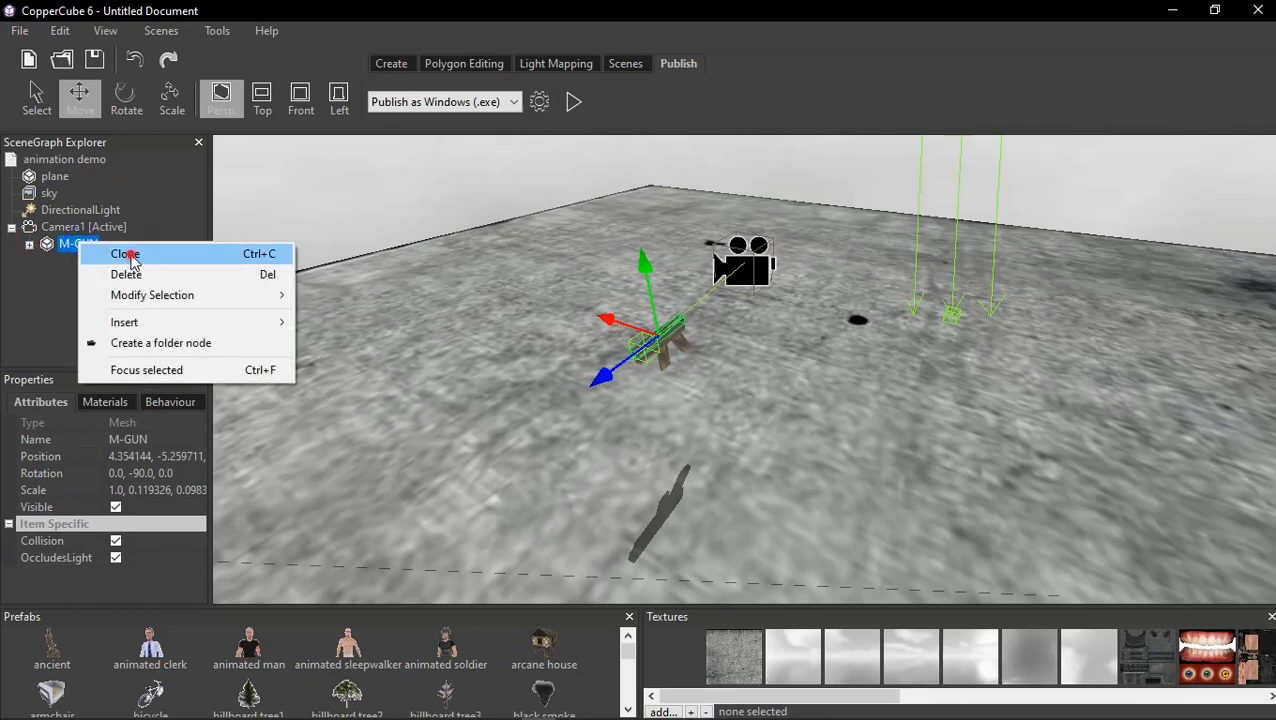
left_click(129, 253)
left_click(29, 244)
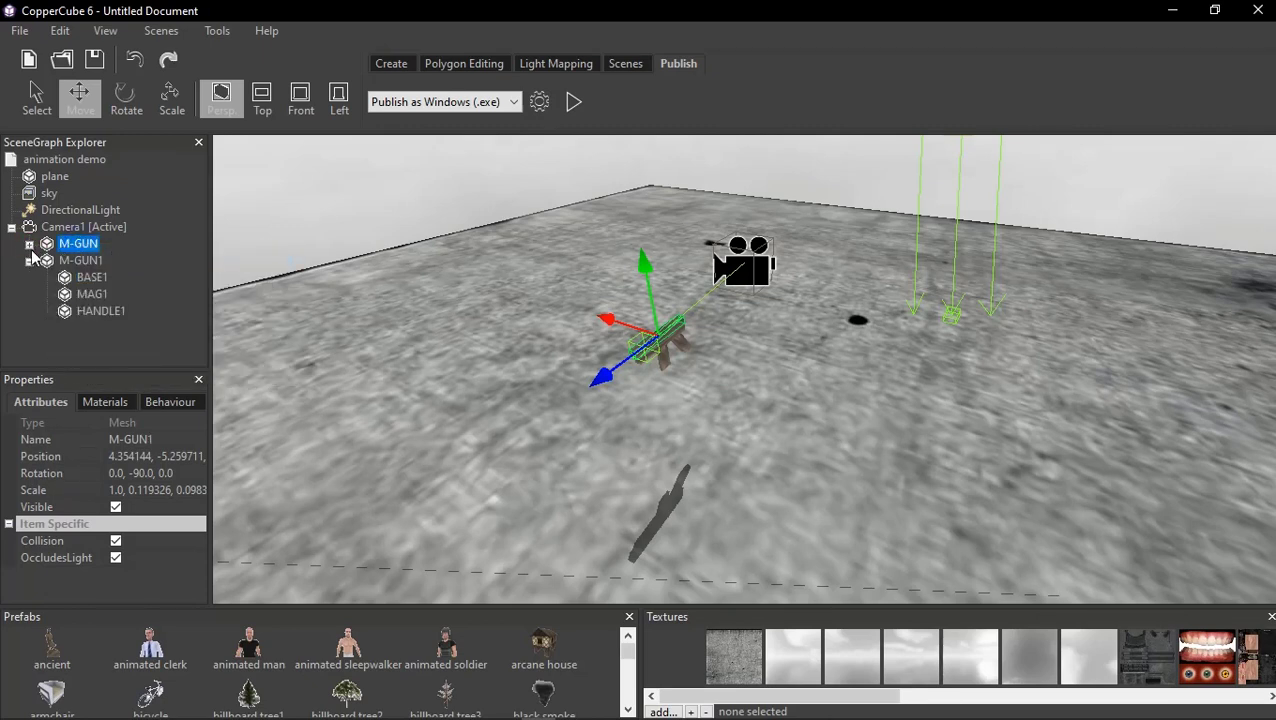
left_click(79, 262)
left_click(85, 259)
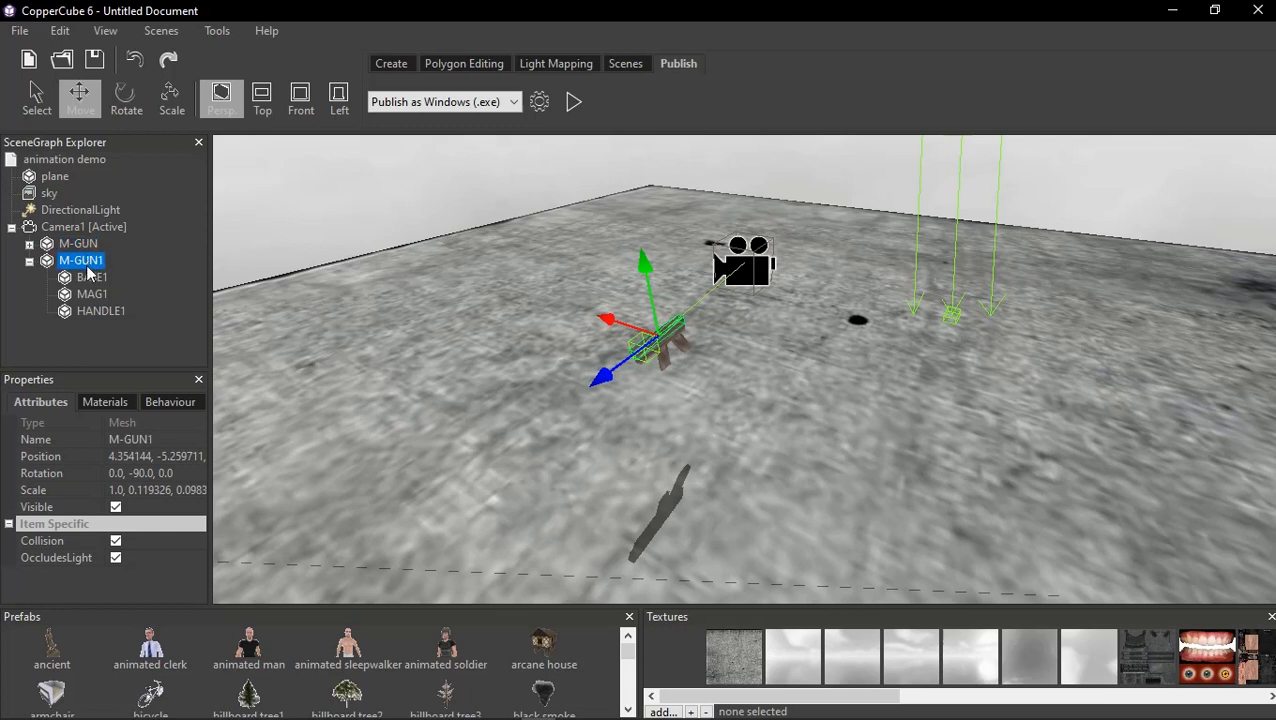
Rename the cloned gun M-GUN-PICKUP and collapse the original M-GUN's hierarchy
left_click(163, 439)
left_click(150, 438)
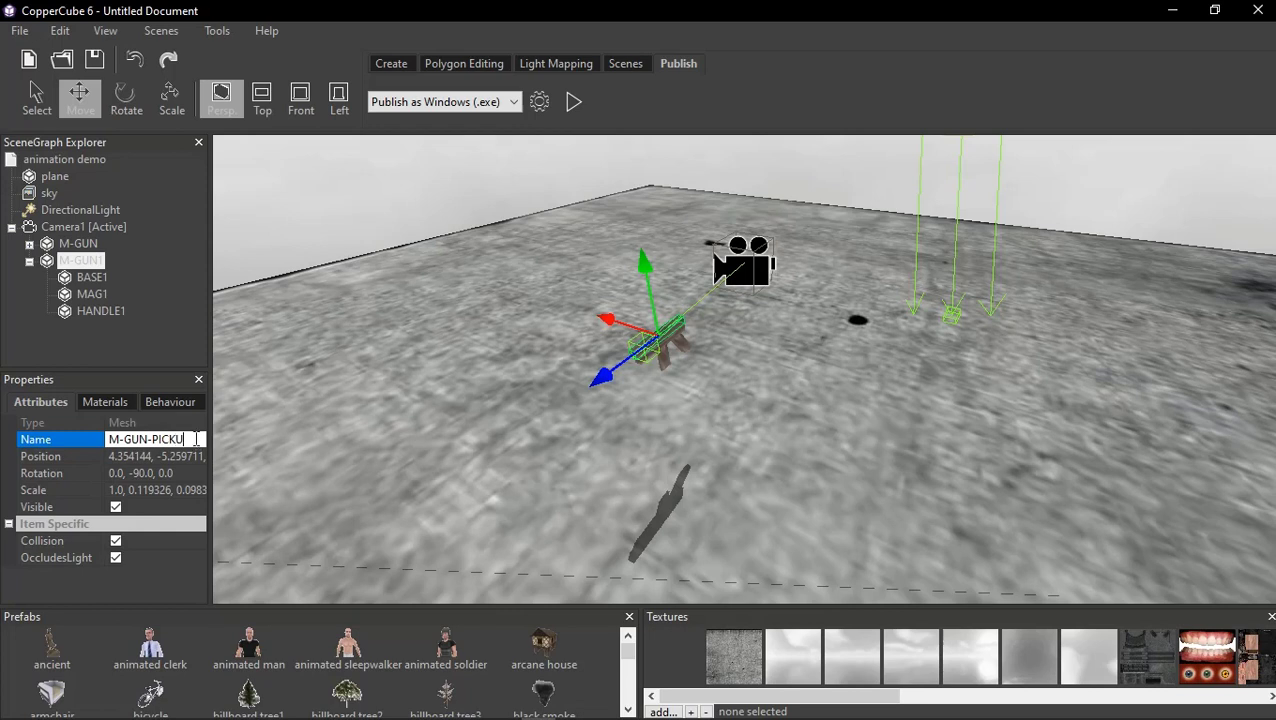
key("Return")
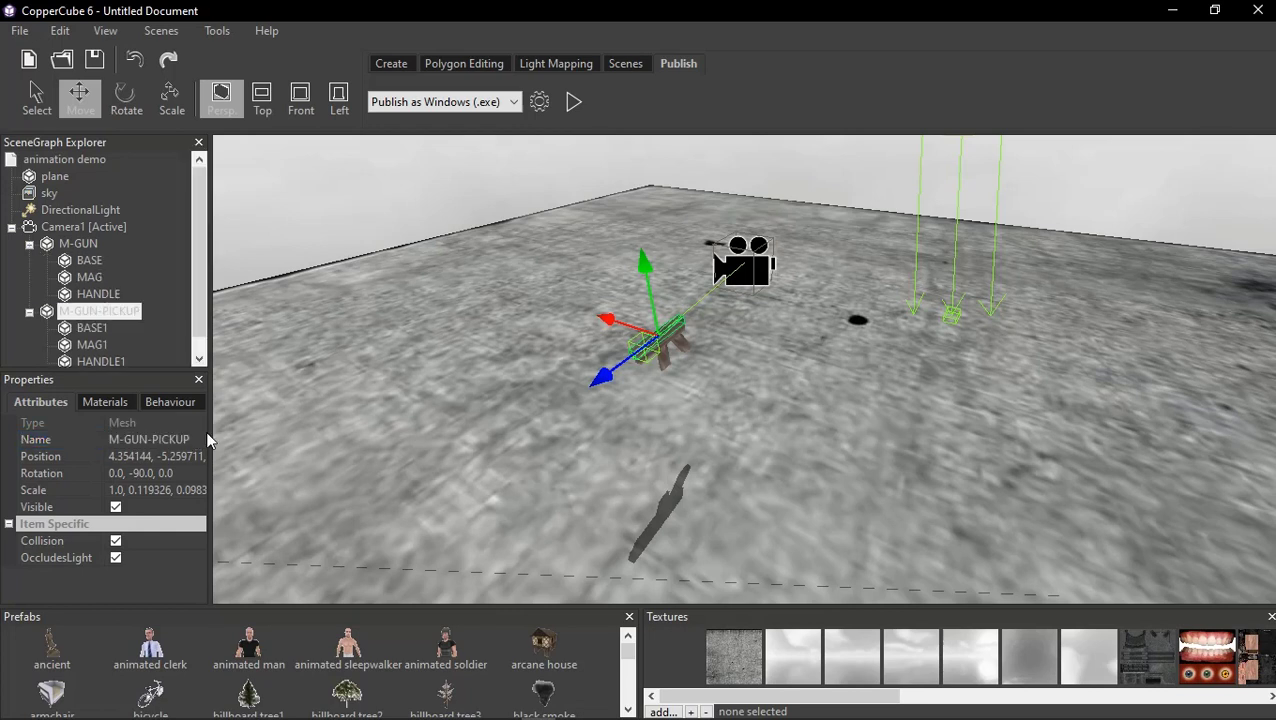
left_click(104, 313)
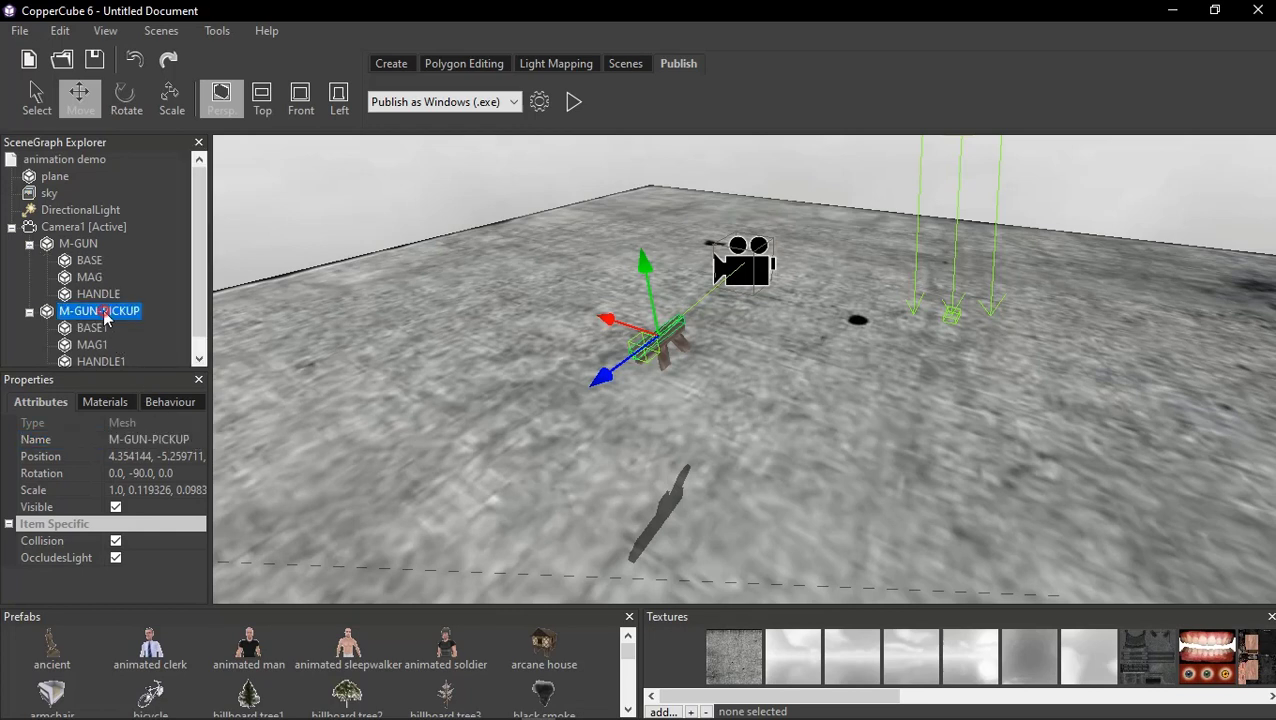
left_click(29, 244)
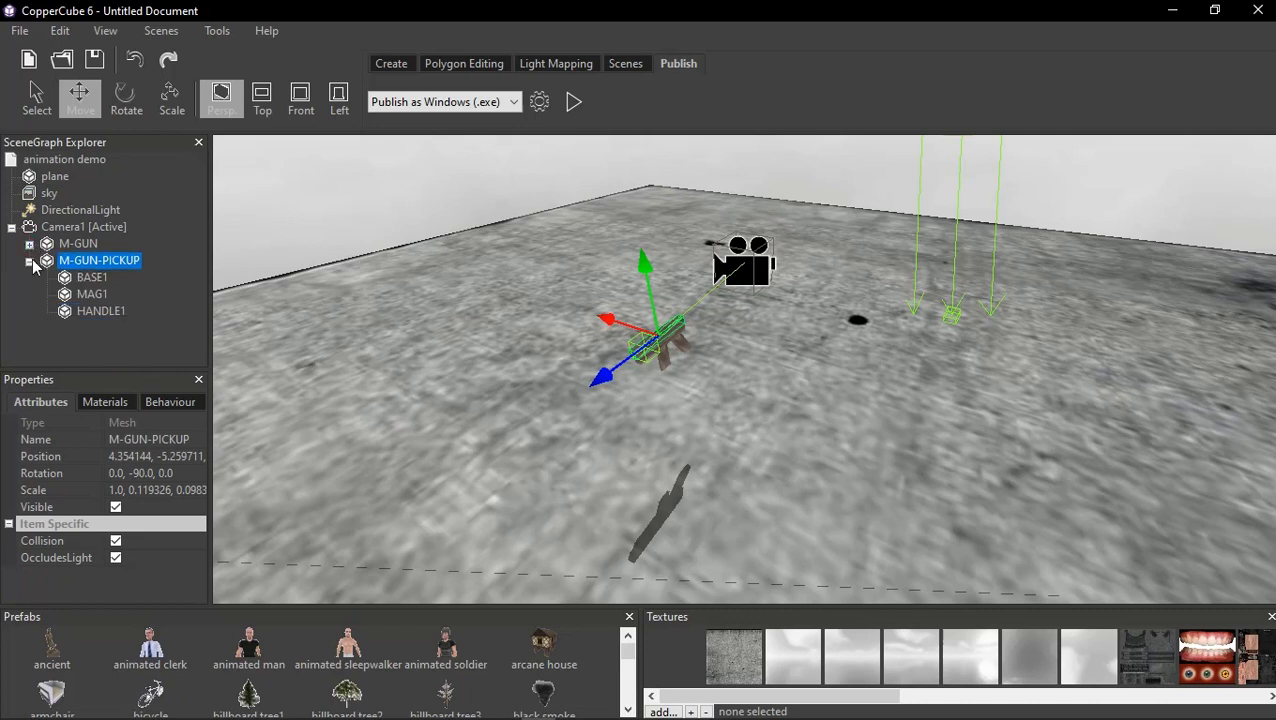
left_click(30, 261)
left_click(30, 261)
left_click(31, 262)
left_click(31, 262)
left_click(31, 262)
left_click(31, 262)
left_click(29, 261)
left_click(29, 261)
left_click(100, 280)
left_click(150, 436)
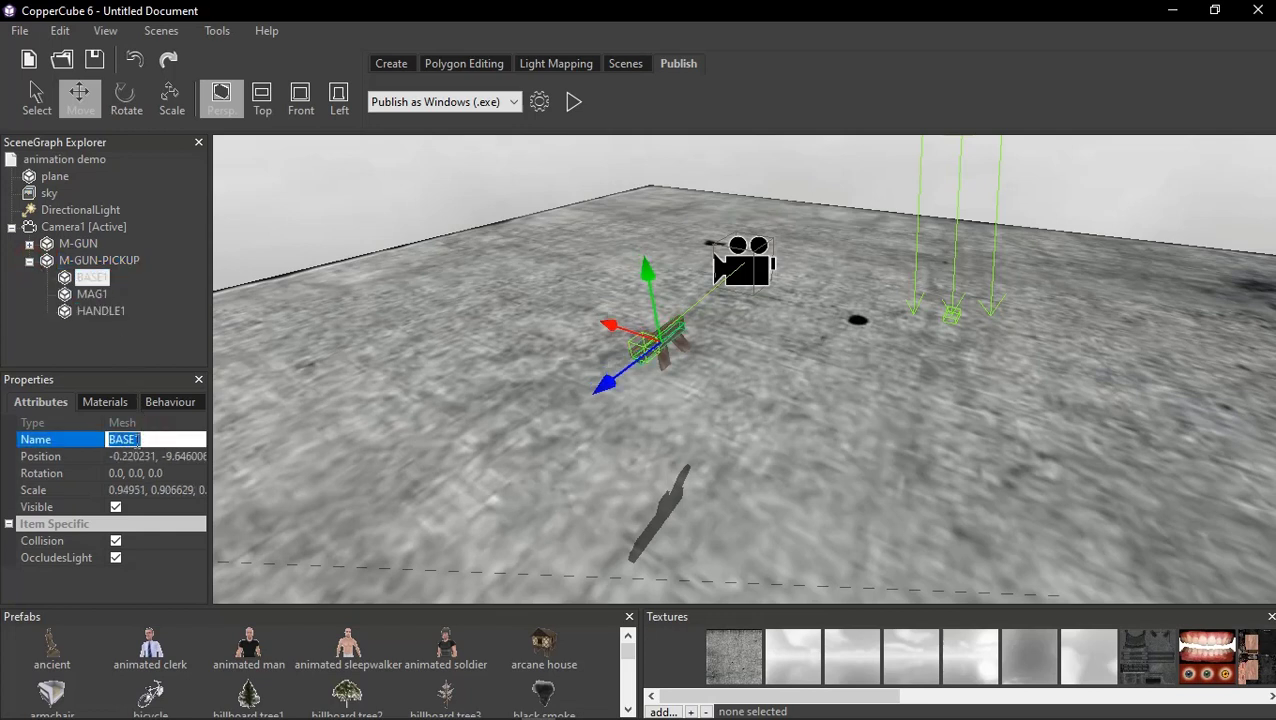
Collapse M-GUN-PICKUP's hierarchy and move it along Z, far away from the camera and M-GUN, near the plane's edge
left_click(29, 261)
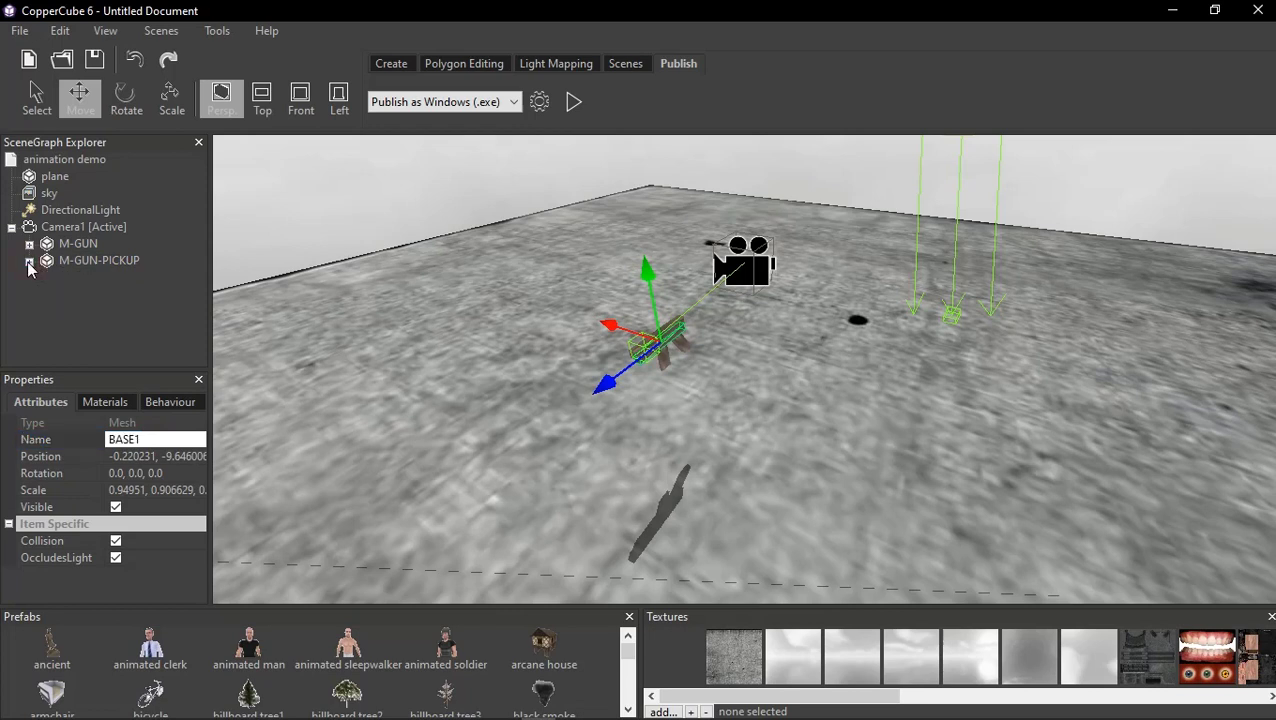
left_click(86, 264)
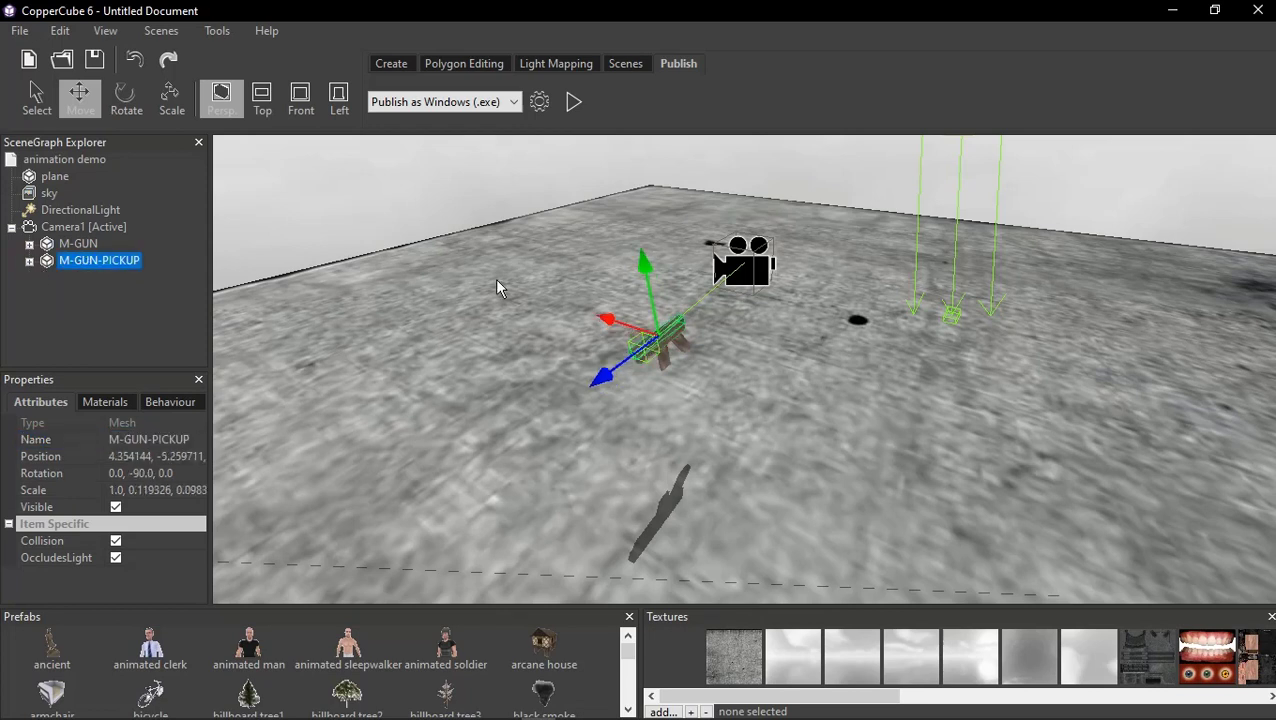
left_click_drag(579, 372, 528, 447)
middle_click_drag(528, 447, 677, 375)
scroll(678, 373, "down", 6)
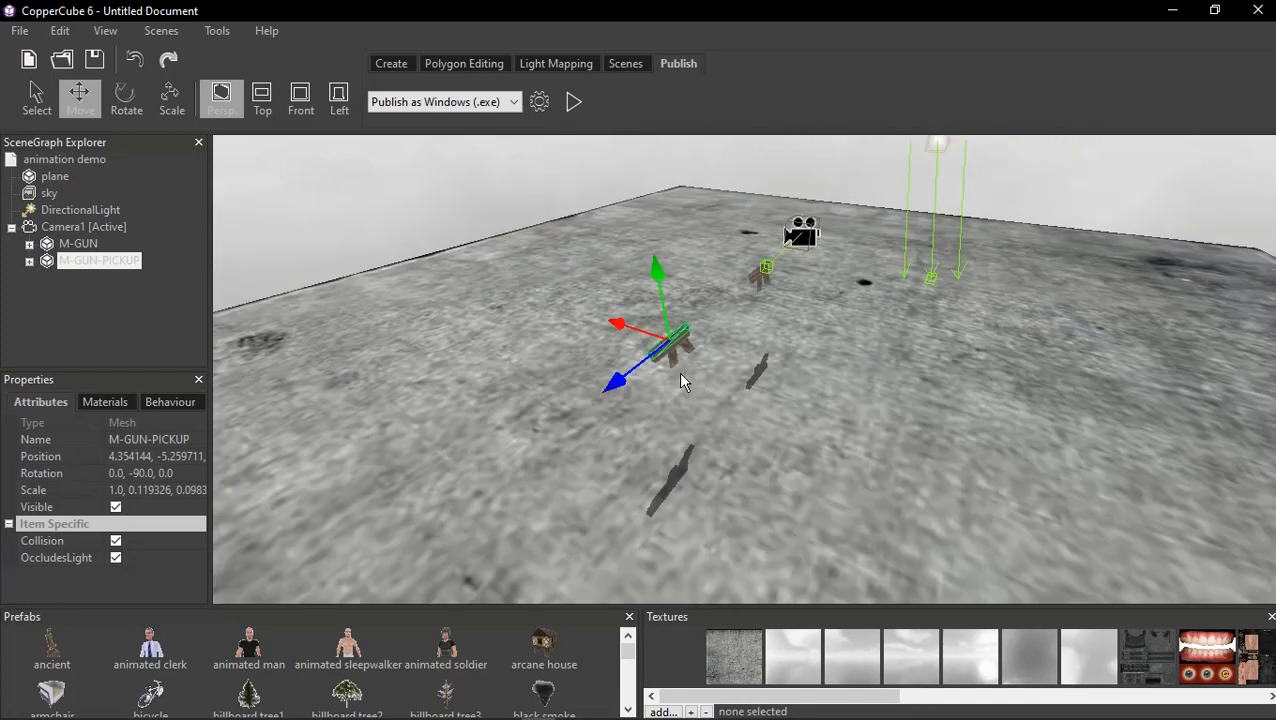
middle_click_drag(695, 428, 717, 388)
left_click_drag(664, 288, 401, 402)
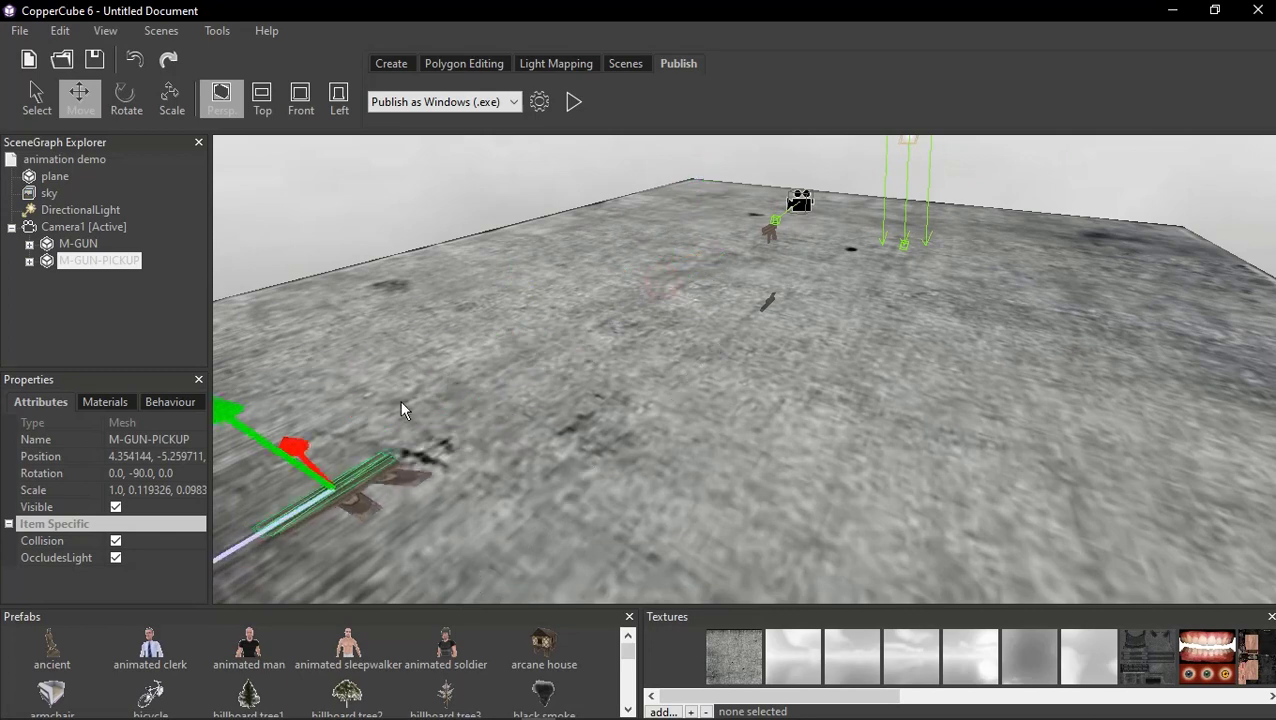
middle_click_drag(618, 349, 664, 333)
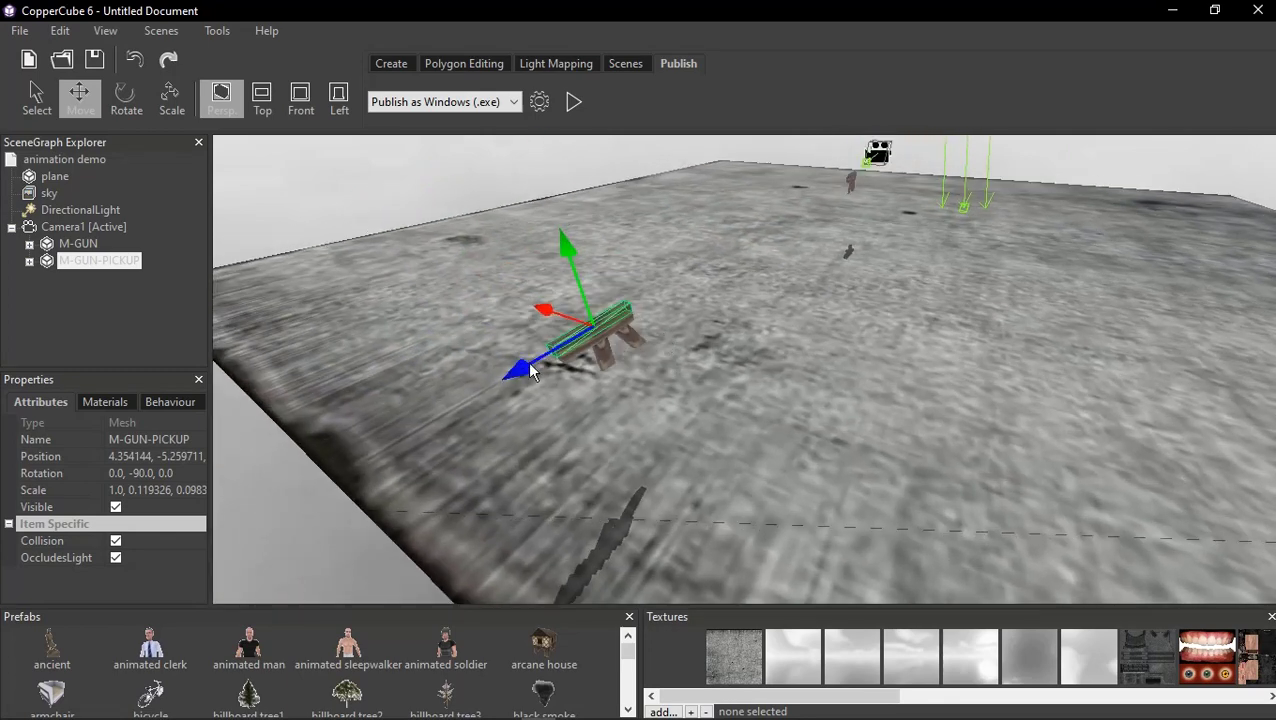
left_click_drag(530, 366, 559, 355)
middle_click_drag(769, 398, 754, 393)
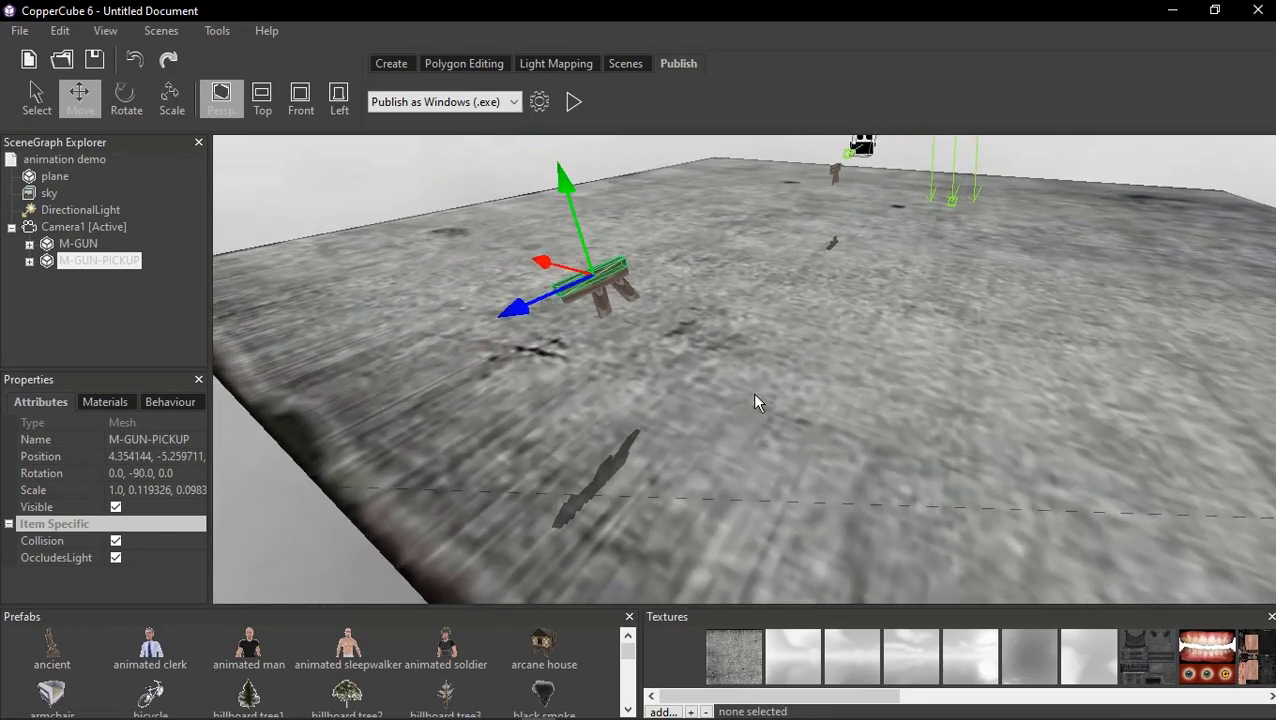
Rotate M-GUN-PICKUP about its Z axis to about -92 degrees so it lies on its side
left_click(126, 100)
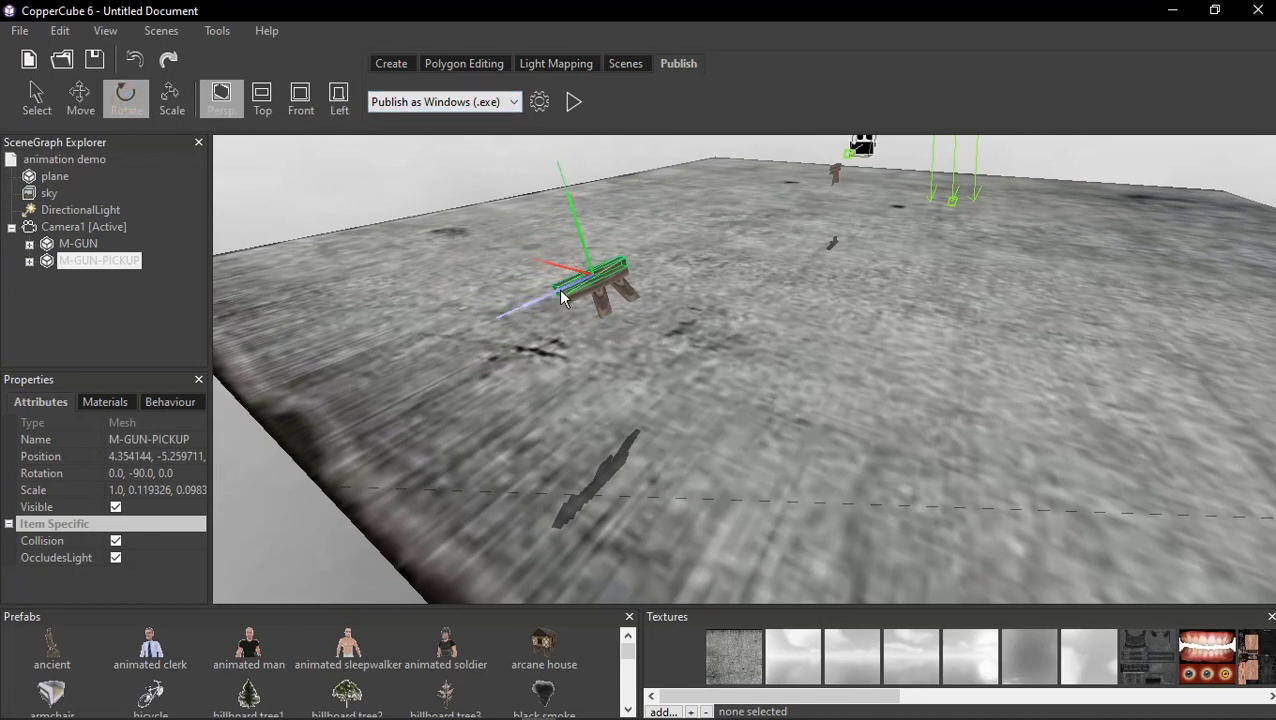
left_click_drag(563, 300, 585, 369)
right_click_drag(572, 379, 518, 402)
left_click_drag(519, 408, 622, 386)
scroll(616, 370, "down", 5)
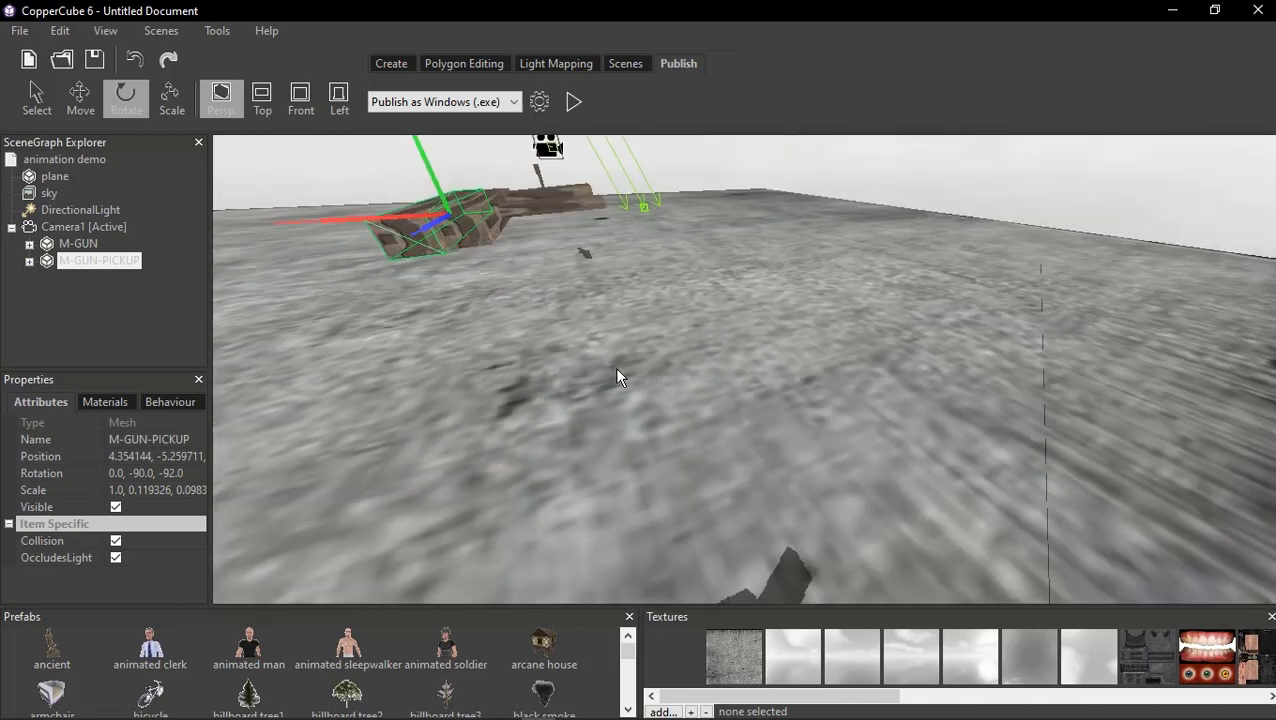
mouse_move(616, 370)
right_mouse_down()
mouse_move(618, 388)
mouse_move(613, 357)
mouse_move(621, 383)
right_mouse_up()
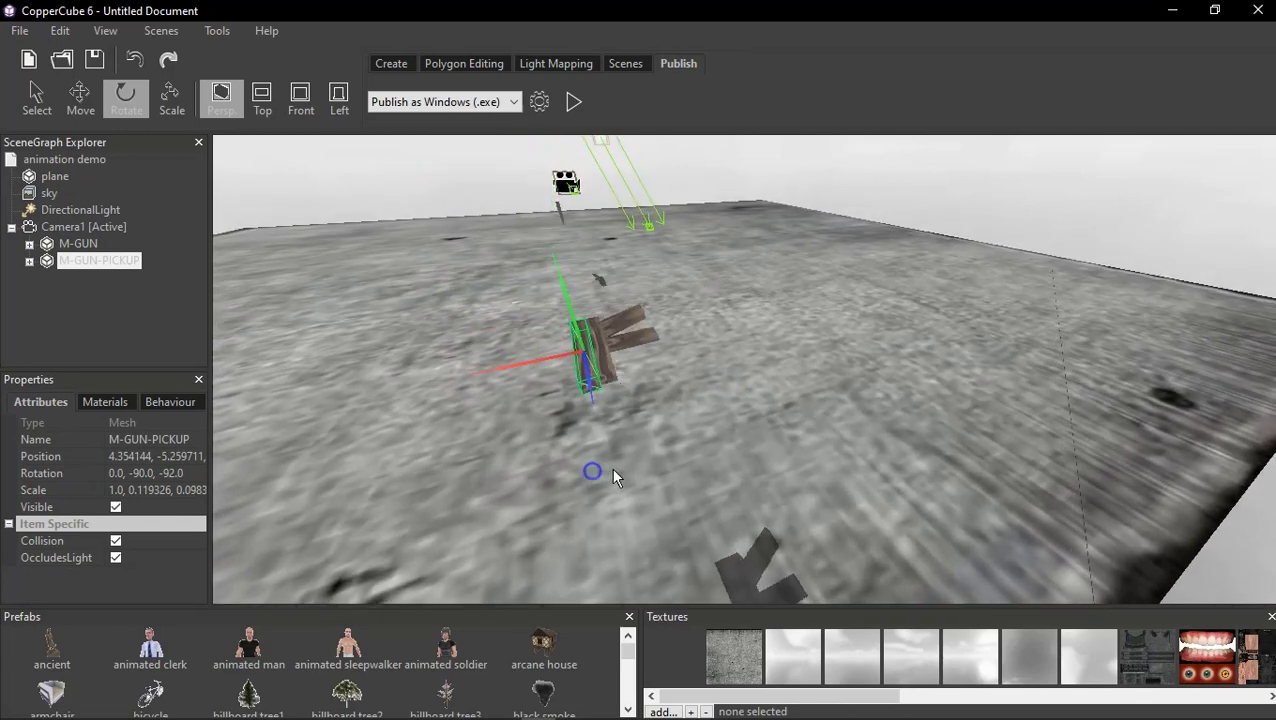
left_click_drag(613, 470, 604, 472)
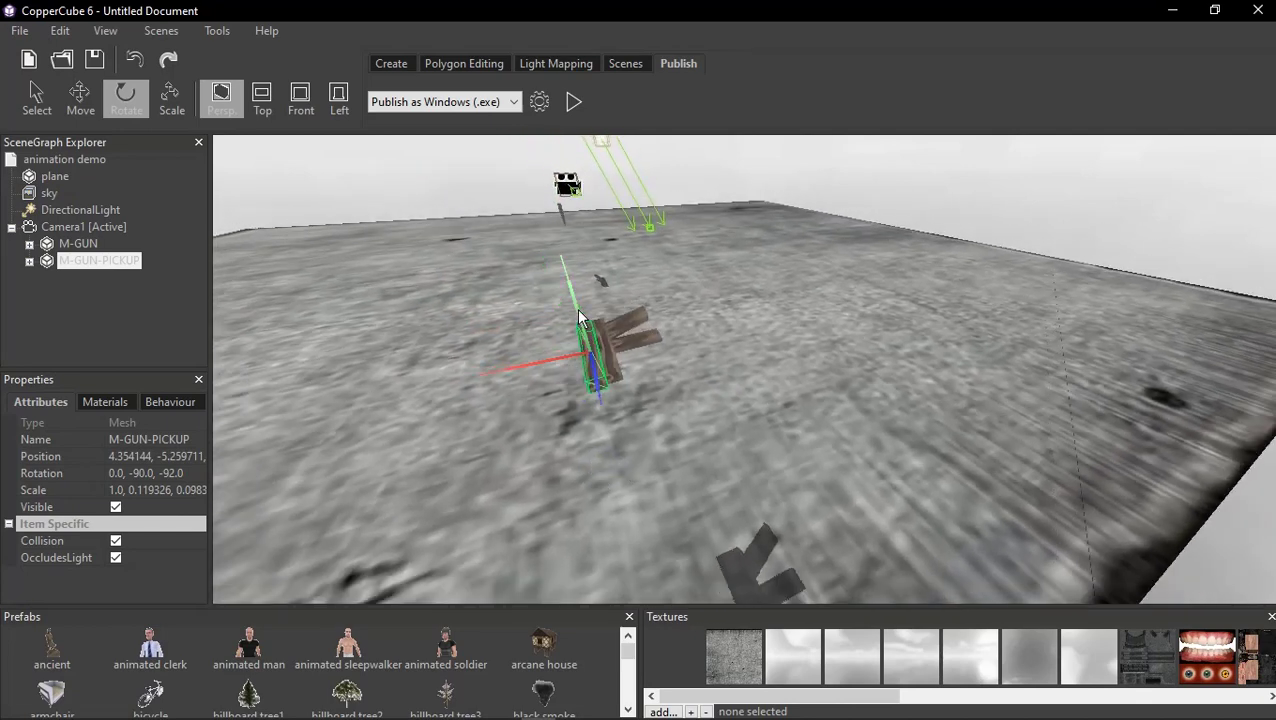
Try small rotations of M-GUN-PICKUP about its Y and X axes, undoing each one
left_click_drag(575, 307, 600, 315)
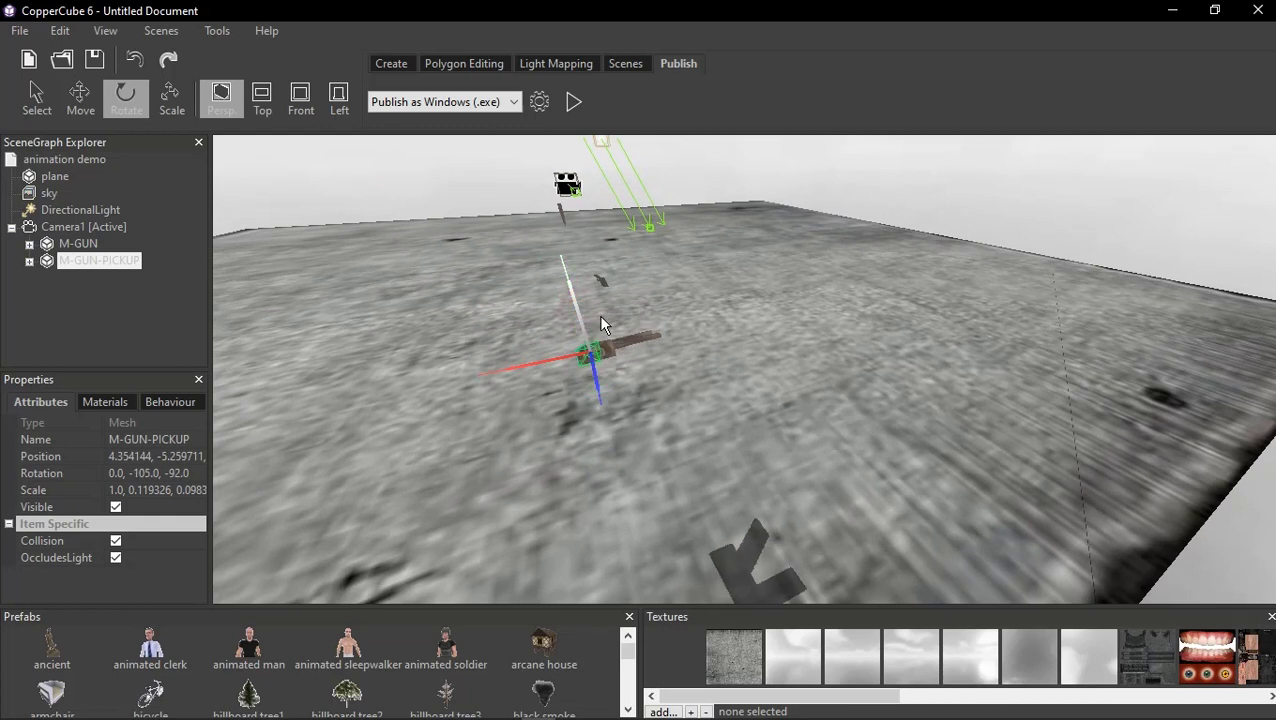
left_click(136, 60)
left_click_drag(600, 390, 608, 390)
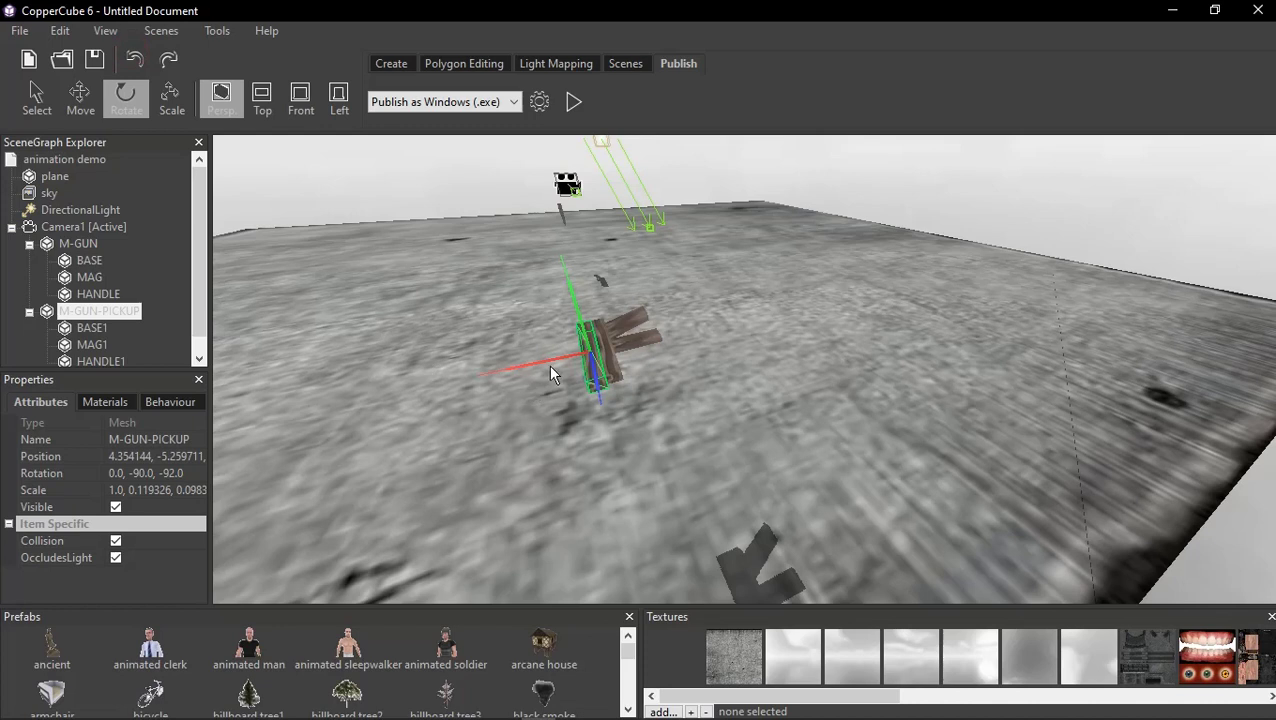
left_click_drag(548, 364, 540, 366)
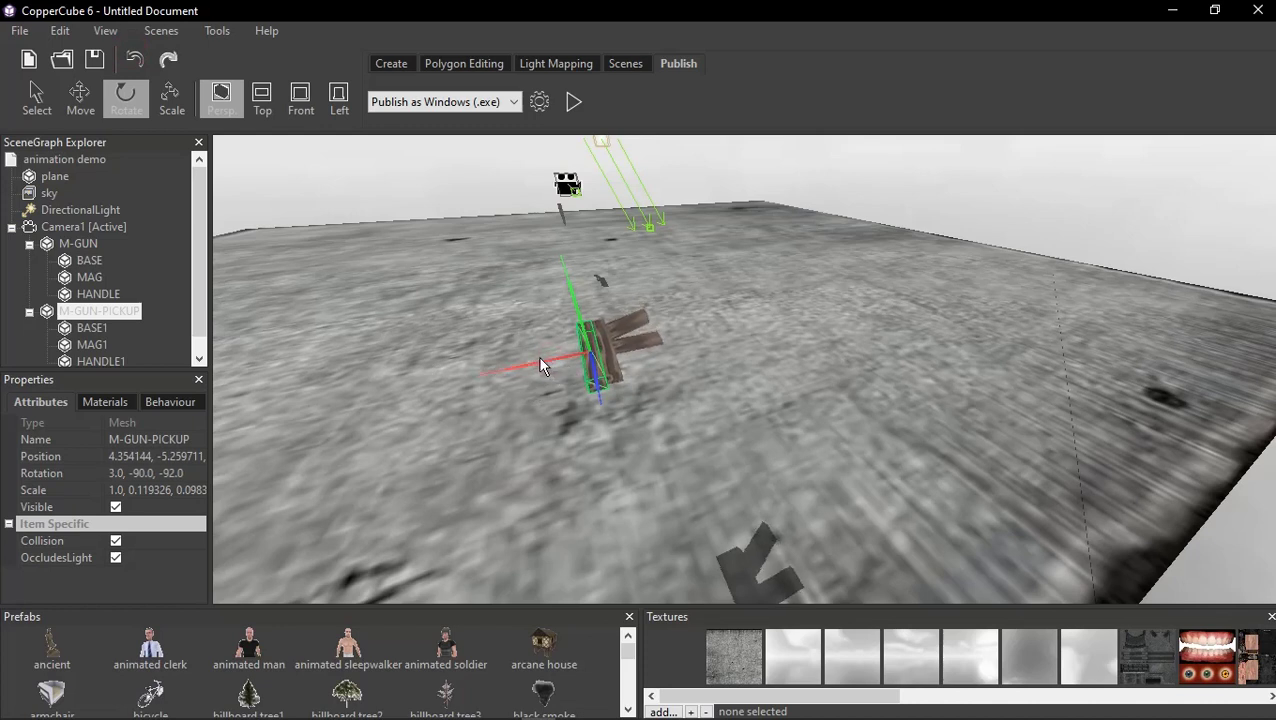
left_click(142, 64)
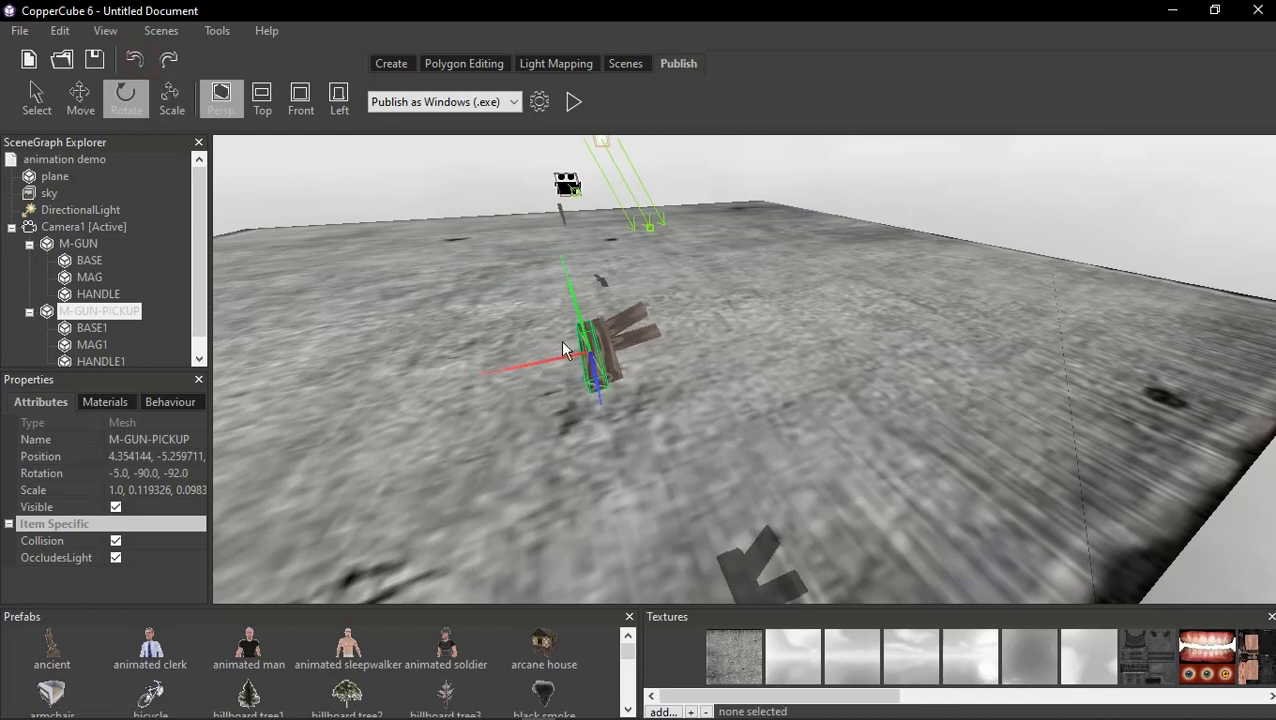
left_click(136, 60)
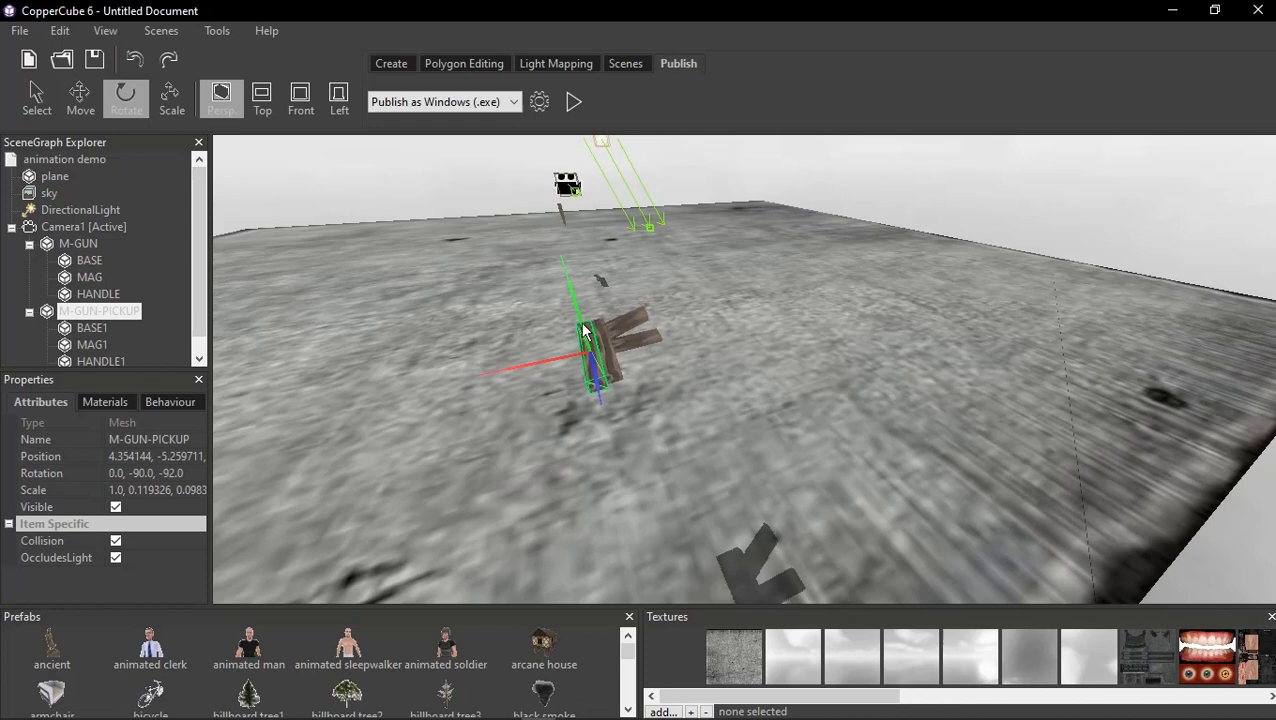
Try rotating M-GUN-PICKUP about Y to about -207 degrees, then undo all its rotation changes back to 0, -90, 0
right_click_drag(582, 323, 587, 322)
left_click_drag(549, 312, 675, 362)
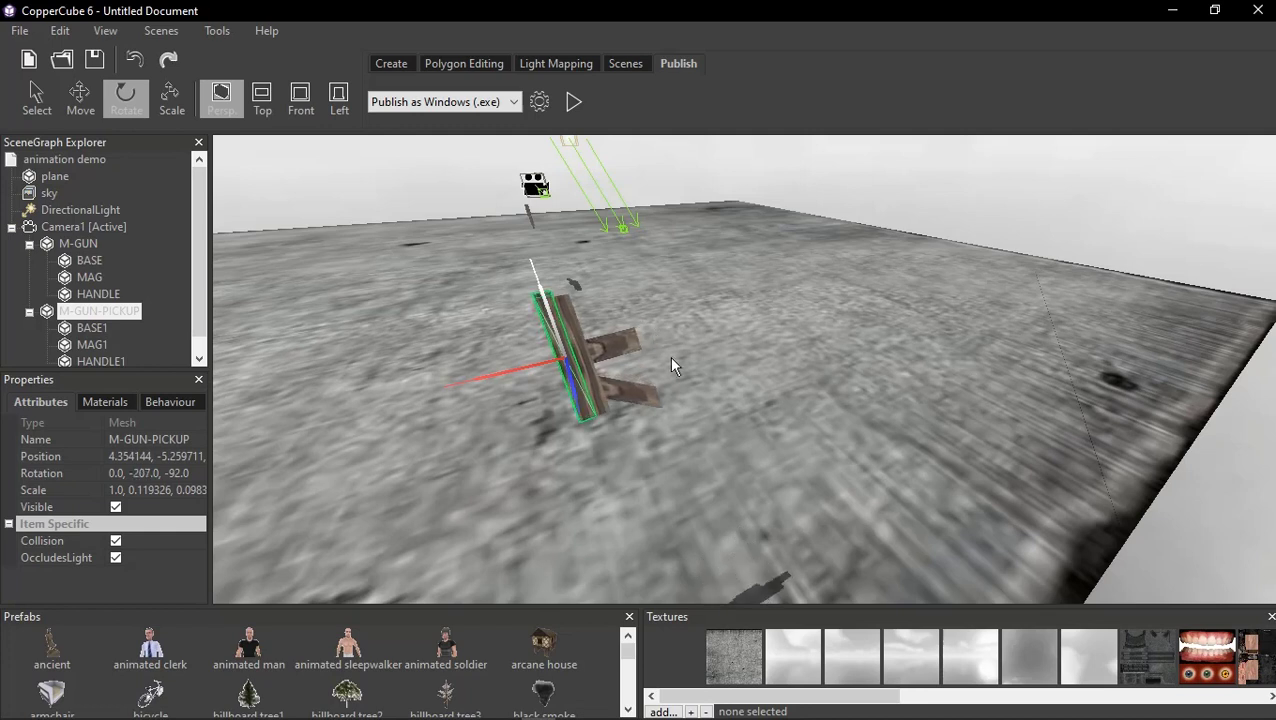
left_click(133, 62)
left_click(133, 62)
left_click(133, 62)
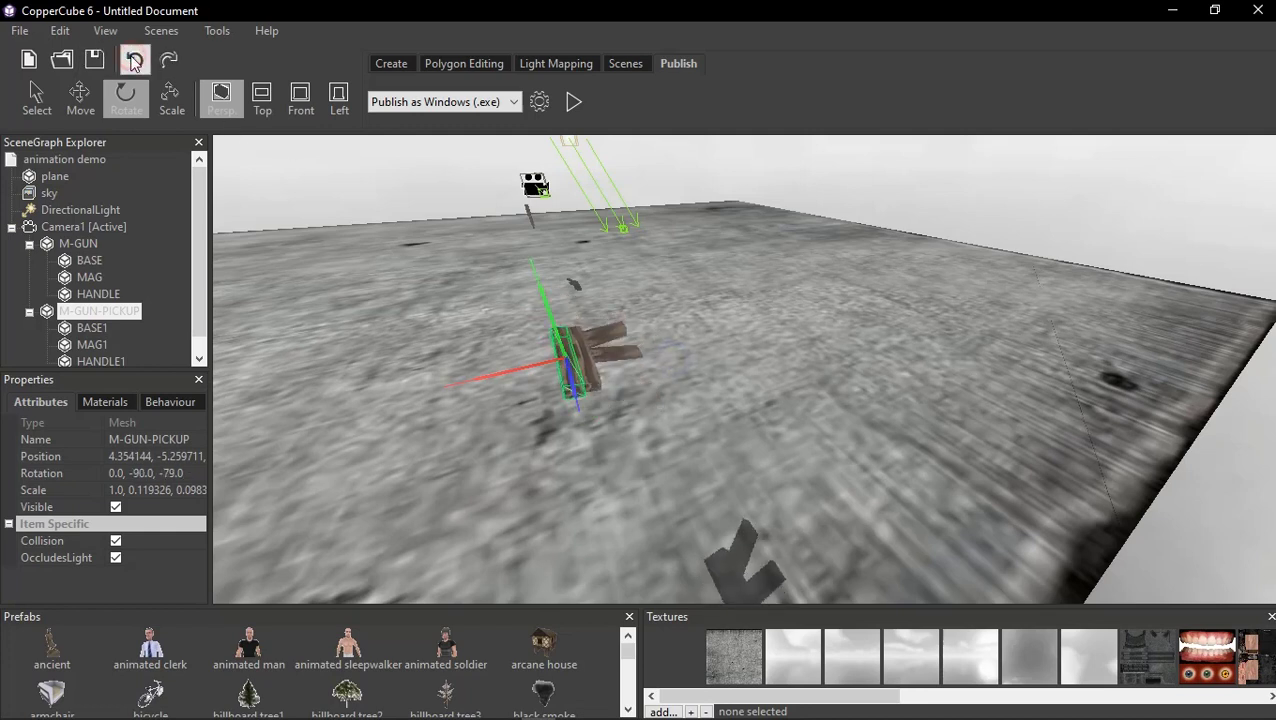
left_click(133, 62)
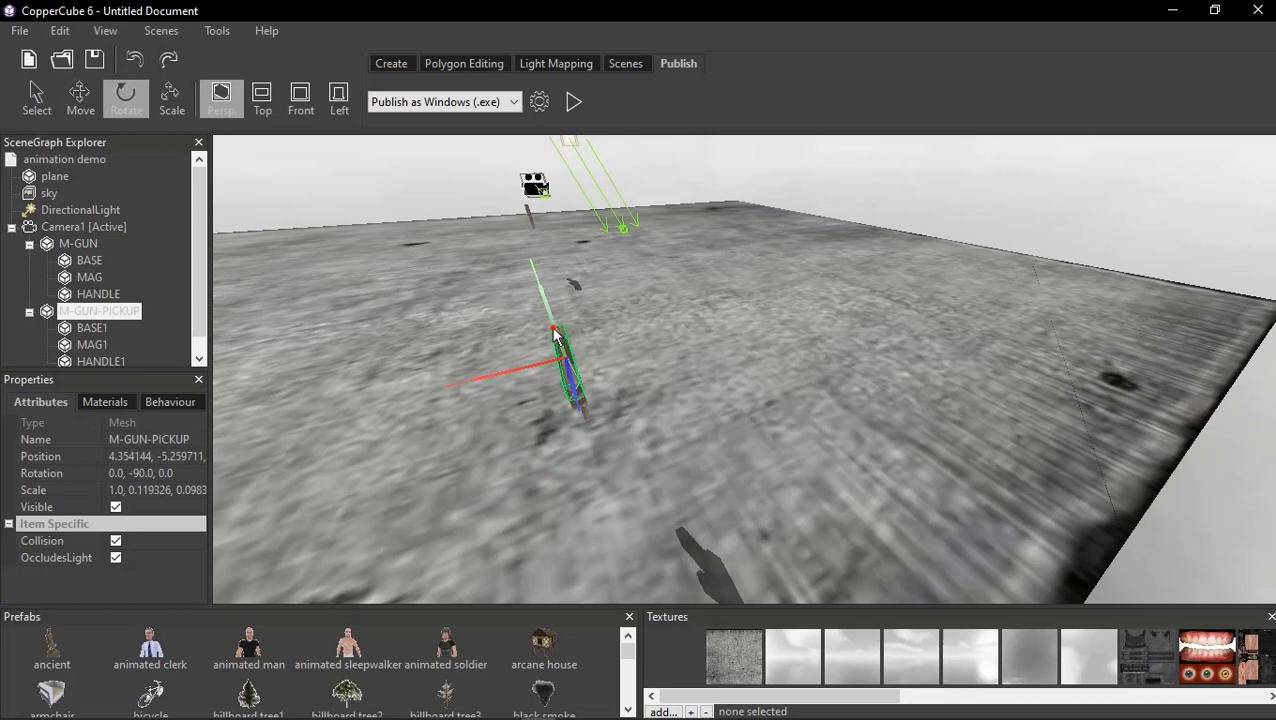
Rotate the upright M-GUN-PICKUP about its Y axis to about -184 degrees
left_click_drag(554, 330, 640, 318)
scroll(774, 433, "down", 3)
scroll(762, 400, "up", 5)
scroll(768, 416, "down", 3)
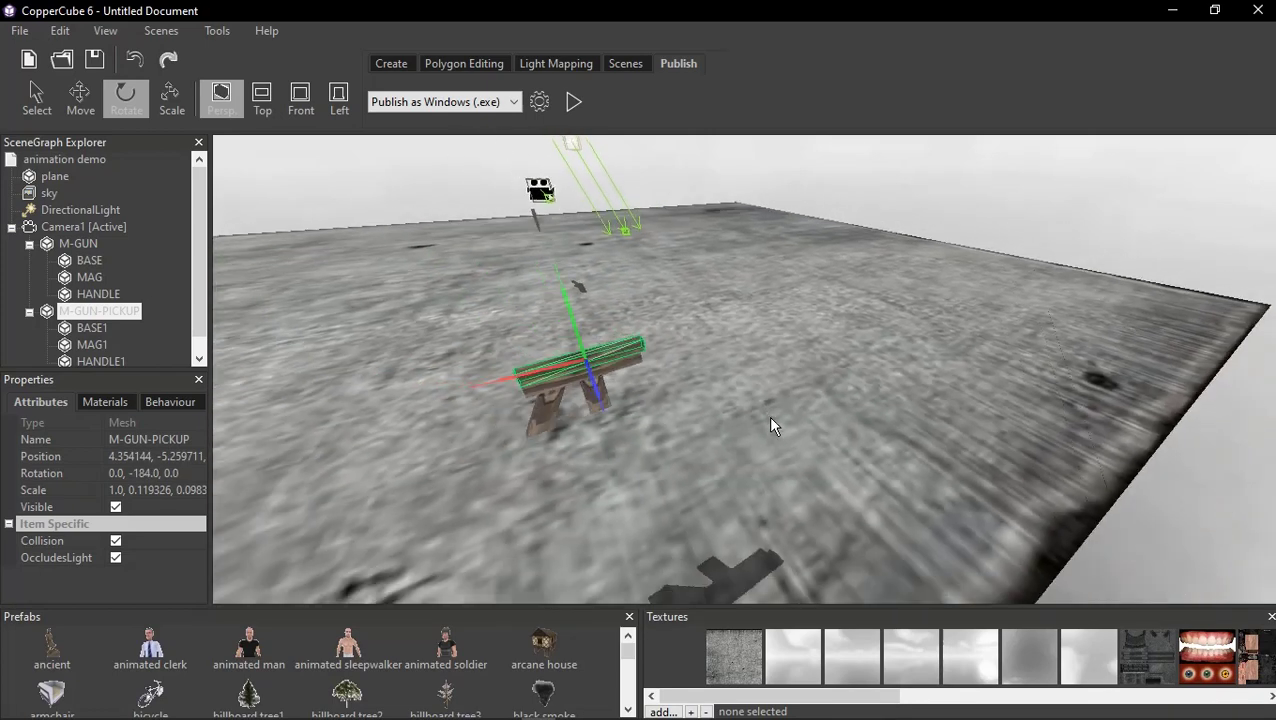
scroll(768, 416, "down", 1)
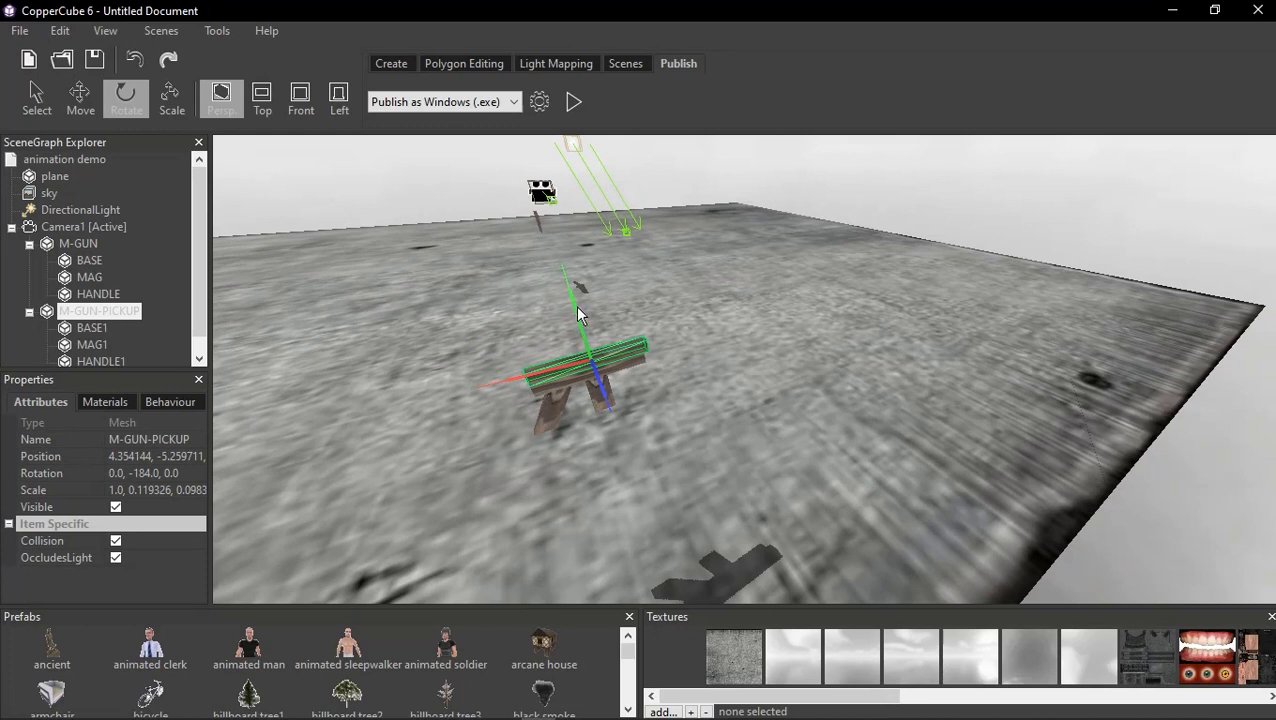
Set M-GUN-PICKUP's Y rotation to exactly -180 degrees and inspect the gun's orientation
left_click(139, 474)
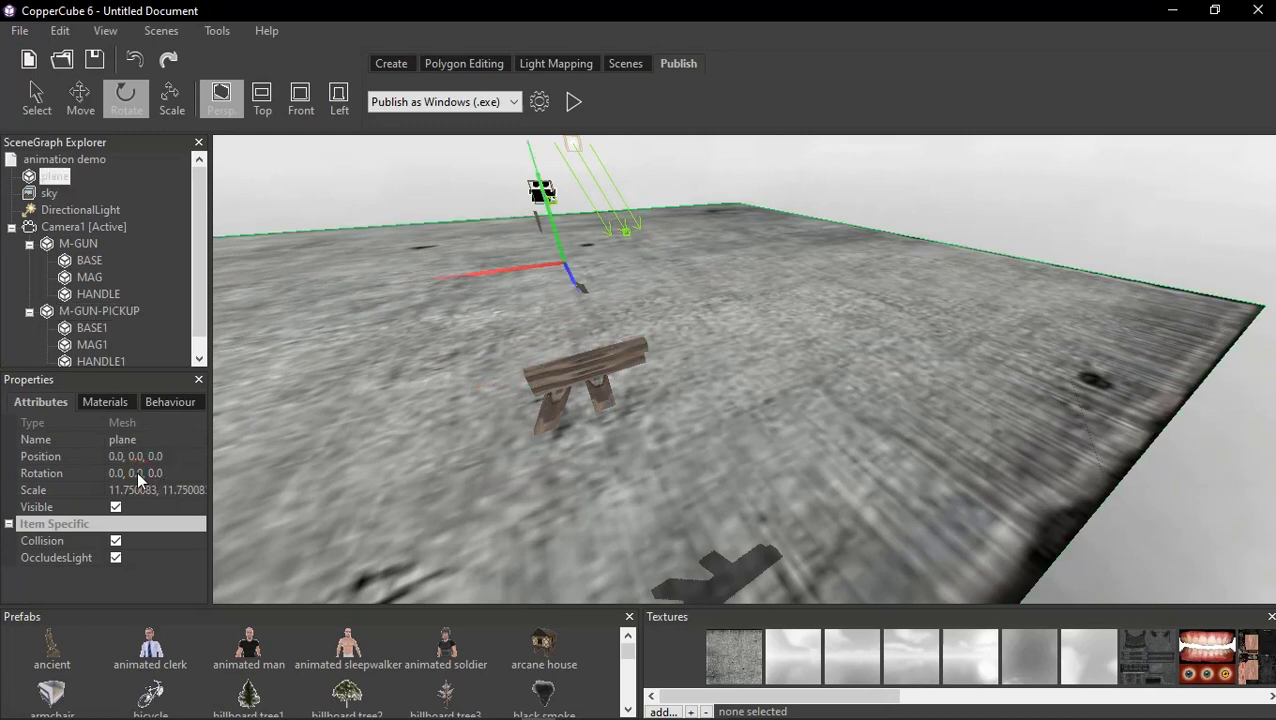
left_click(587, 363)
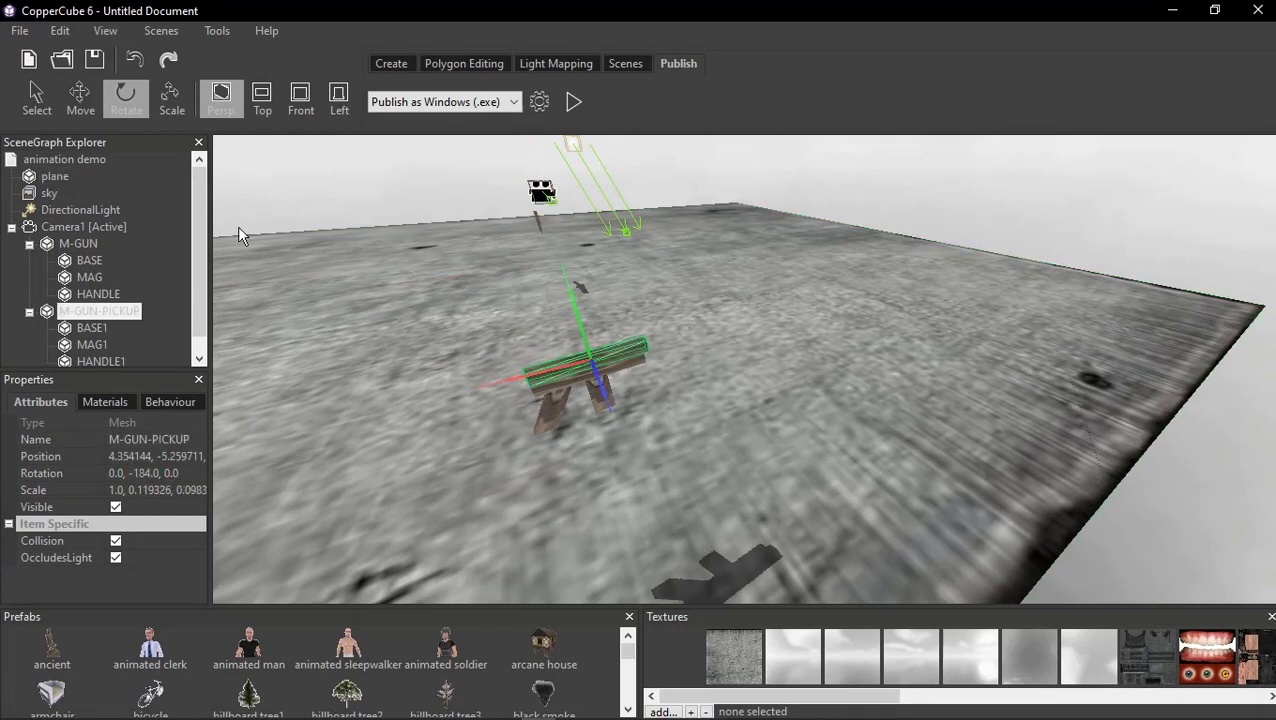
left_click(99, 313)
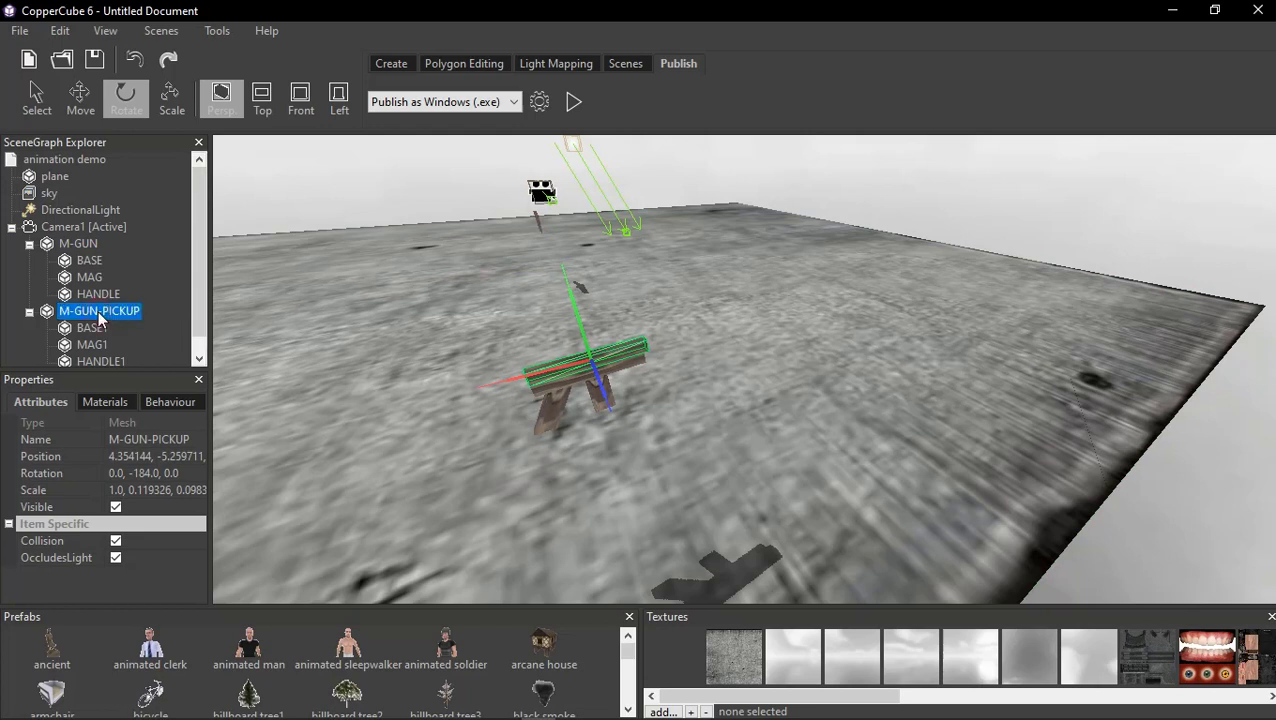
left_click(139, 472)
left_click_drag(140, 473, 153, 473)
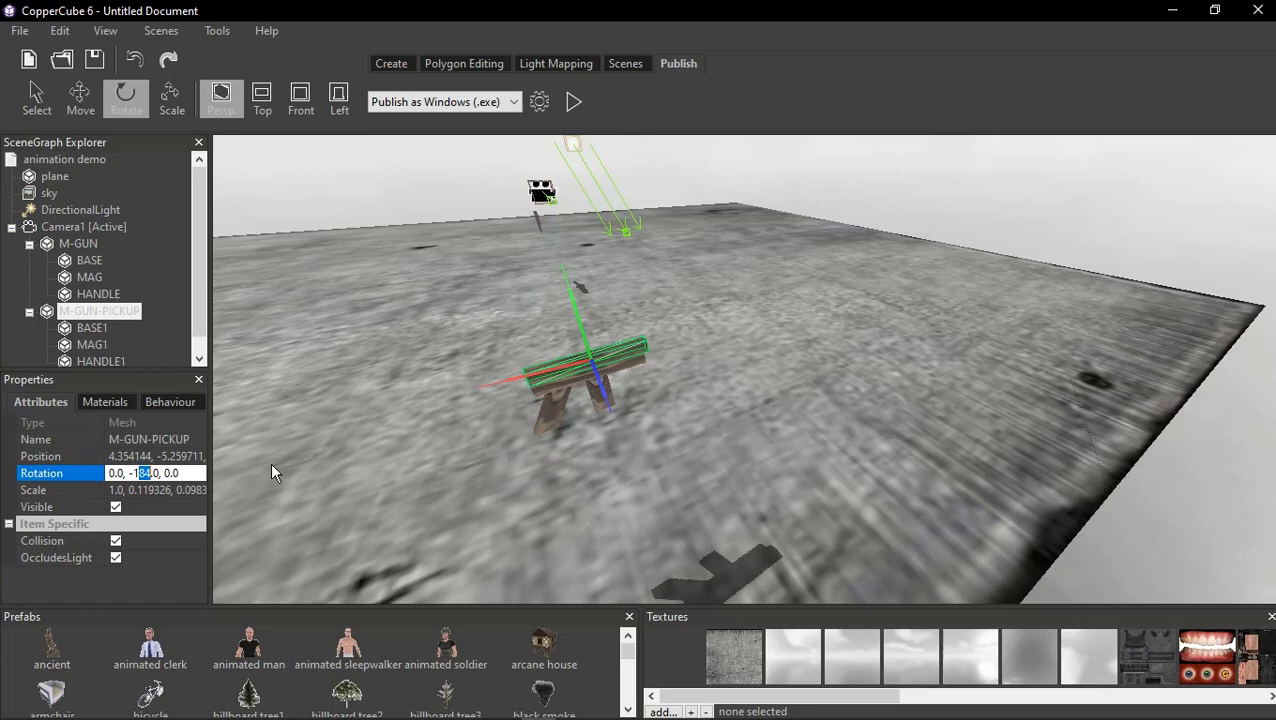
type("180")
key("Return")
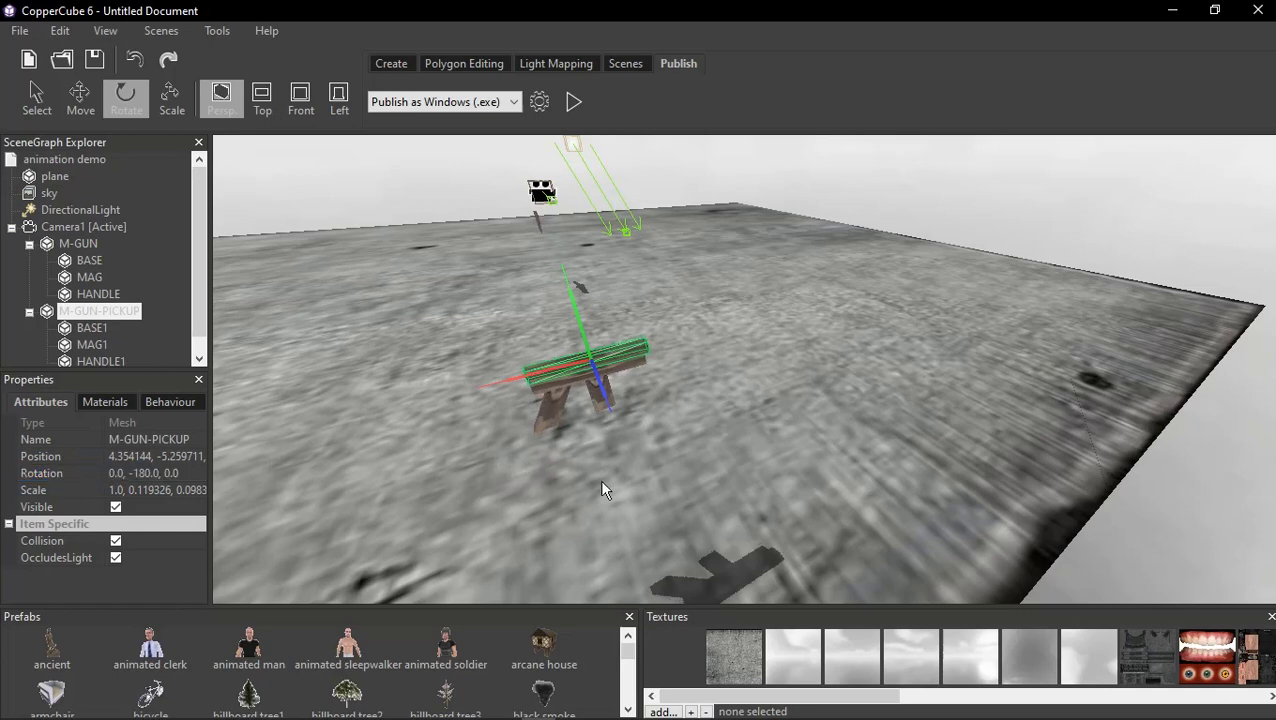
scroll(610, 475, "up", 3)
scroll(627, 495, "down", 3)
right_click_drag(628, 497, 607, 480)
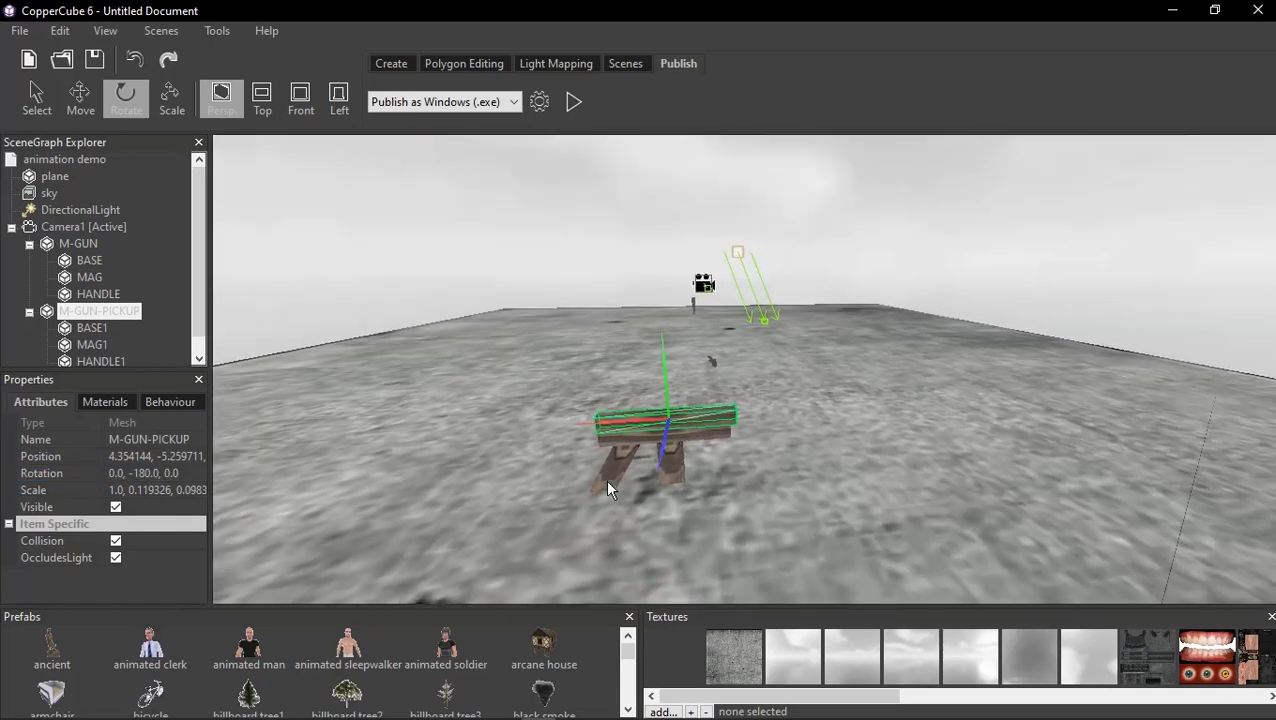
middle_click_drag(696, 516, 703, 506)
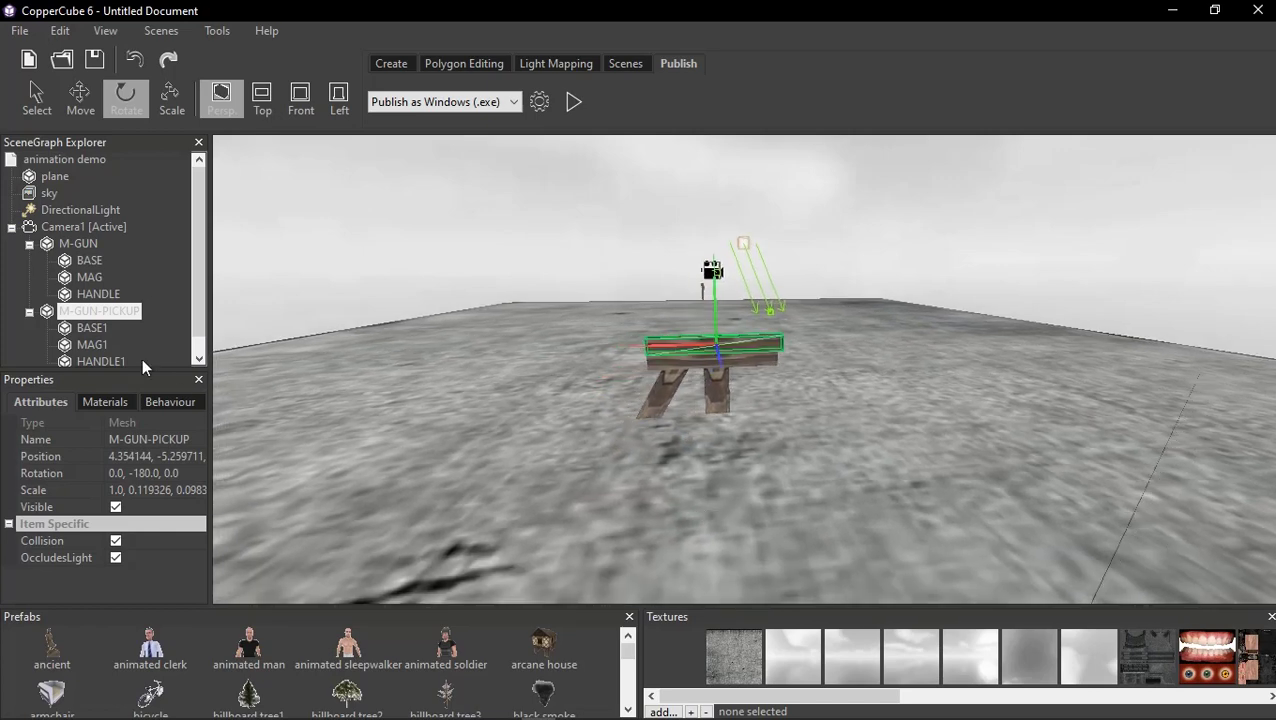
Collapse M-GUN-PICKUP's hierarchy, select M-GUN and focus the view on it
left_click(77, 244)
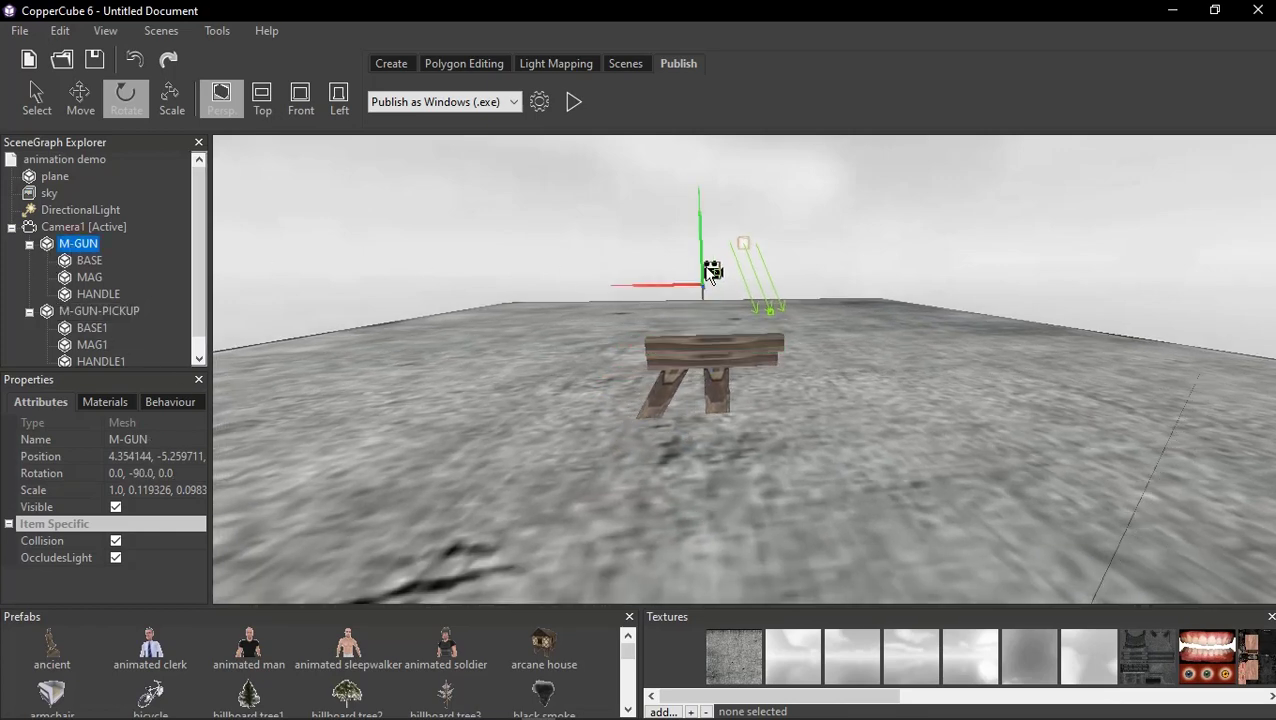
left_click(30, 311)
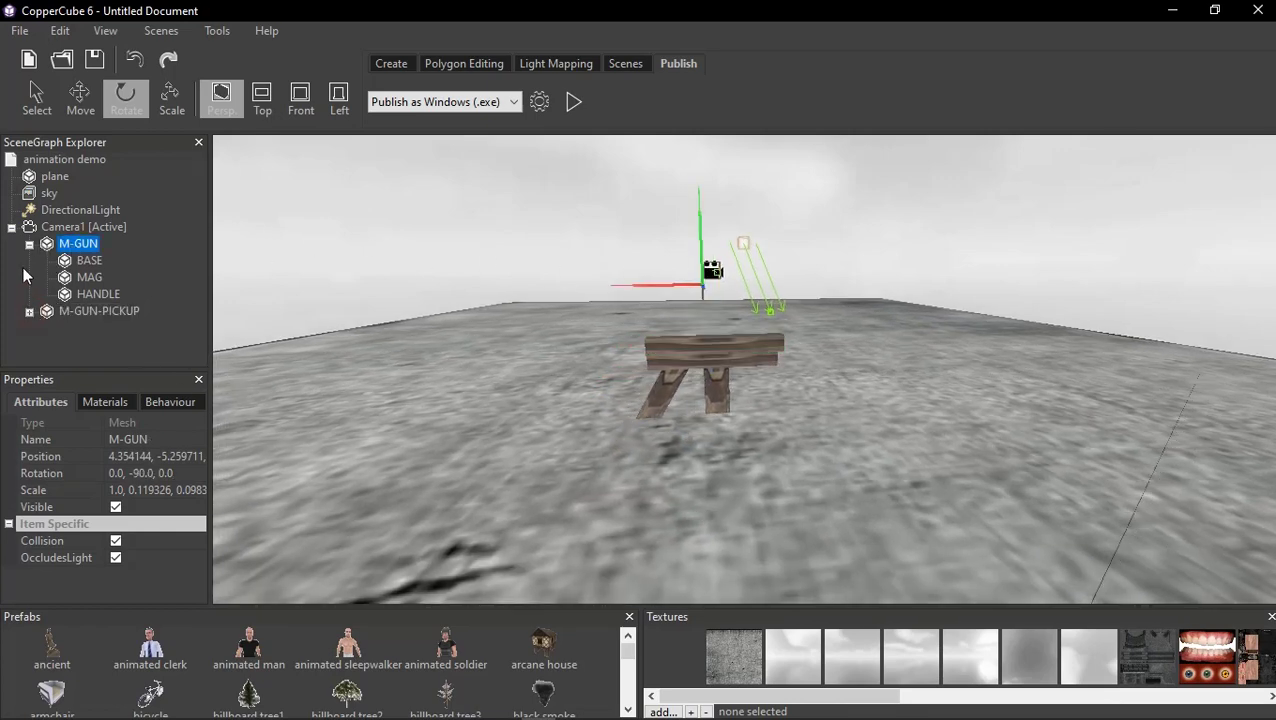
double_click(77, 247)
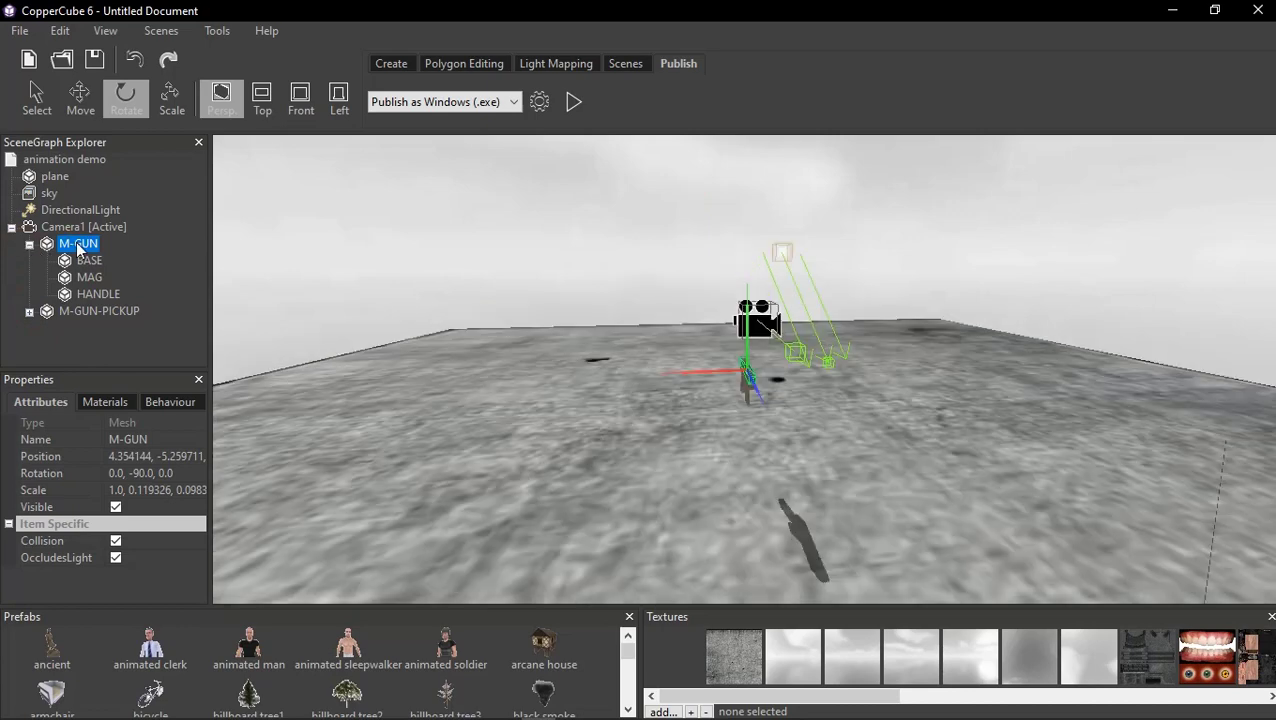
View M-GUN from the side beside the camera and test-run the application to check the scene
scroll(584, 387, "up", 1)
scroll(615, 396, "down", 1)
scroll(645, 402, "up", 5)
scroll(969, 466, "down", 5)
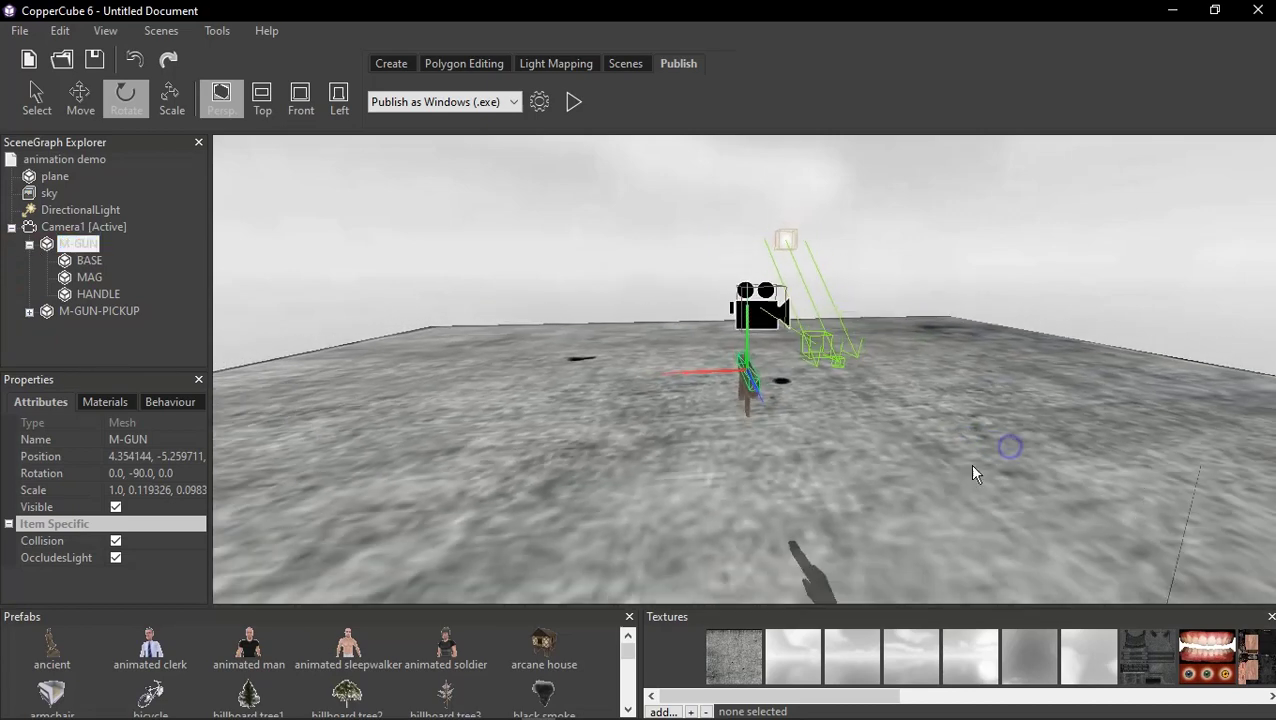
scroll(955, 450, "up", 5)
left_click_drag(955, 450, 812, 455)
scroll(828, 448, "down", 5)
scroll(832, 453, "down", 5)
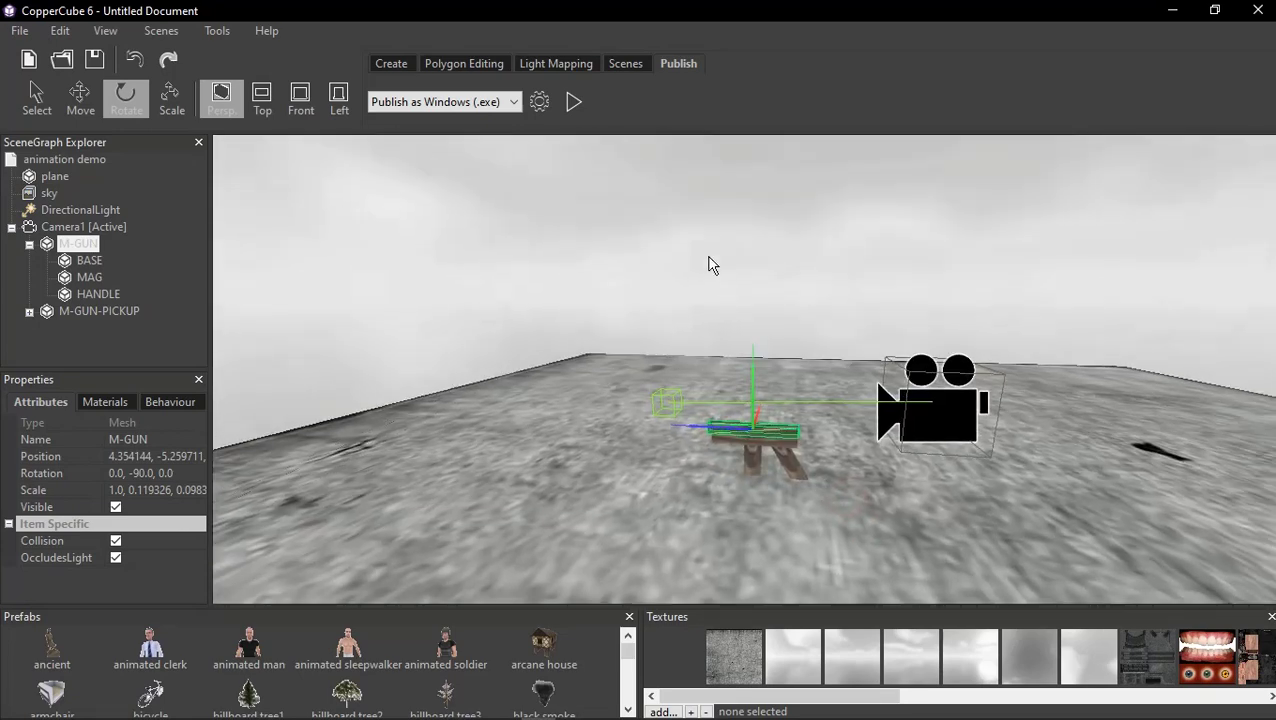
left_click(574, 103)
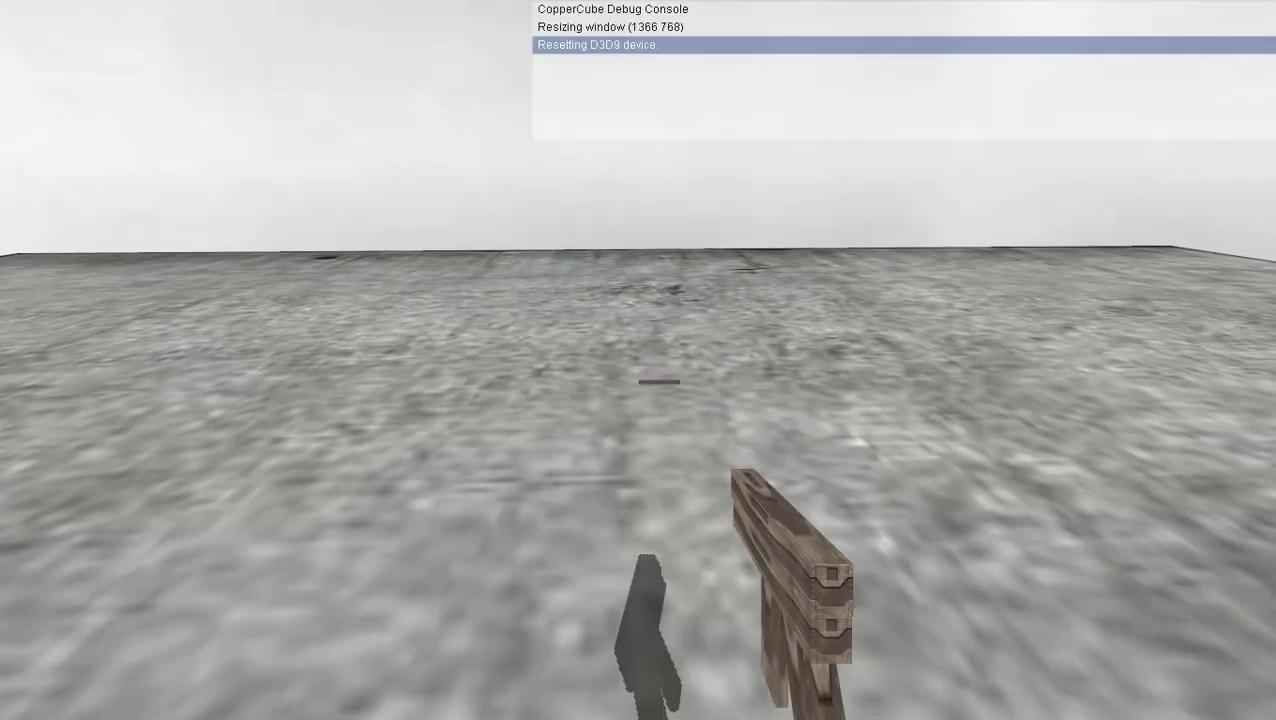
key("Escape")
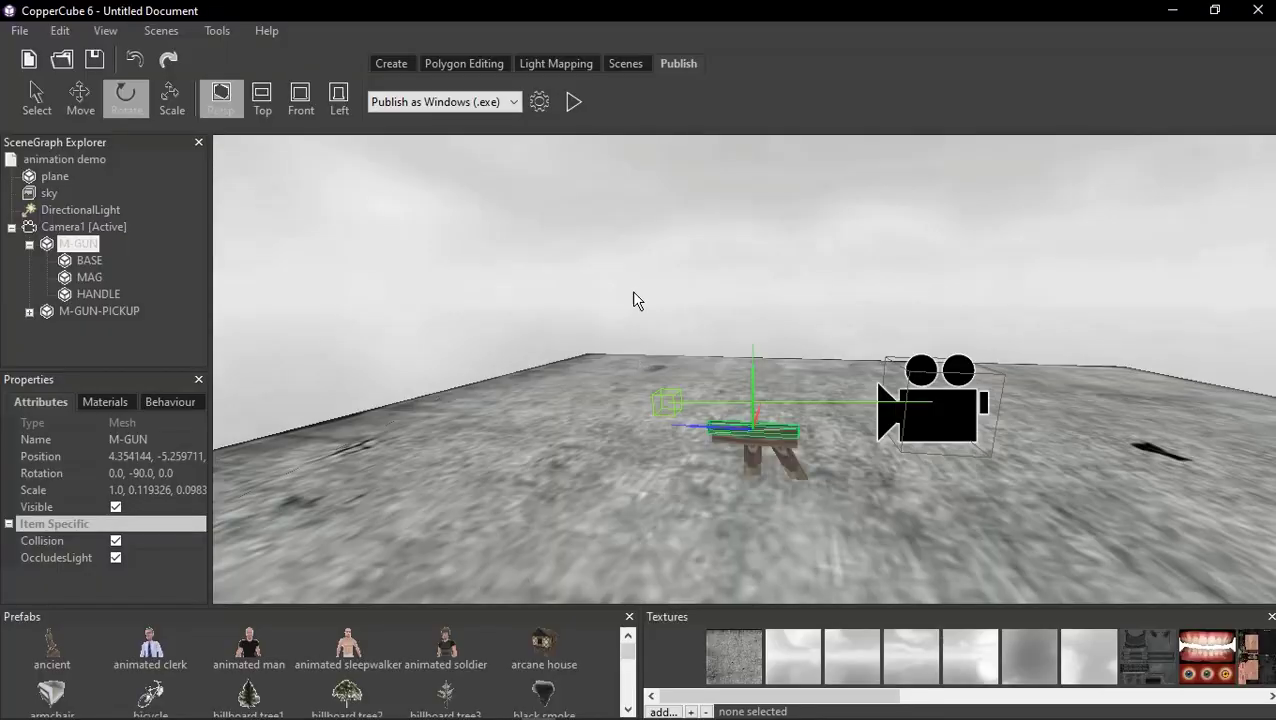
Move M-GUN-PICKUP out of Camera1 to the root of the animation demo scene and collapse the camera's hierarchy
left_click(30, 244)
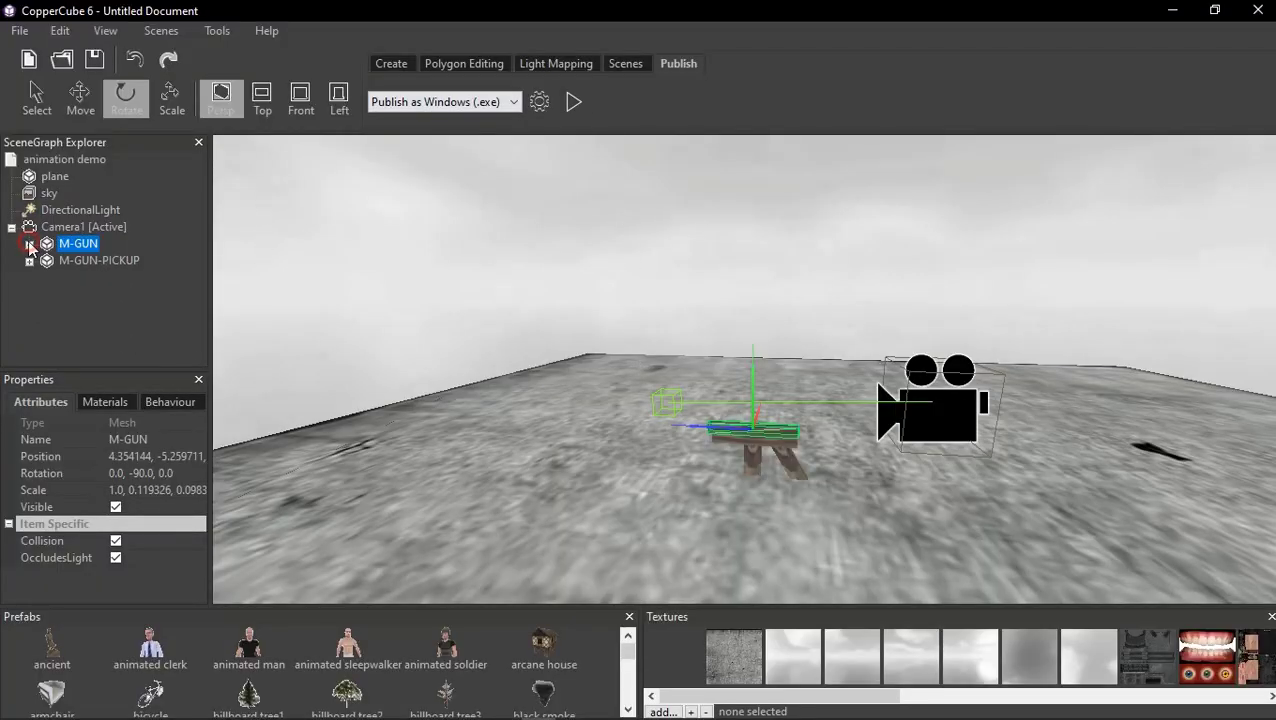
left_click(84, 261)
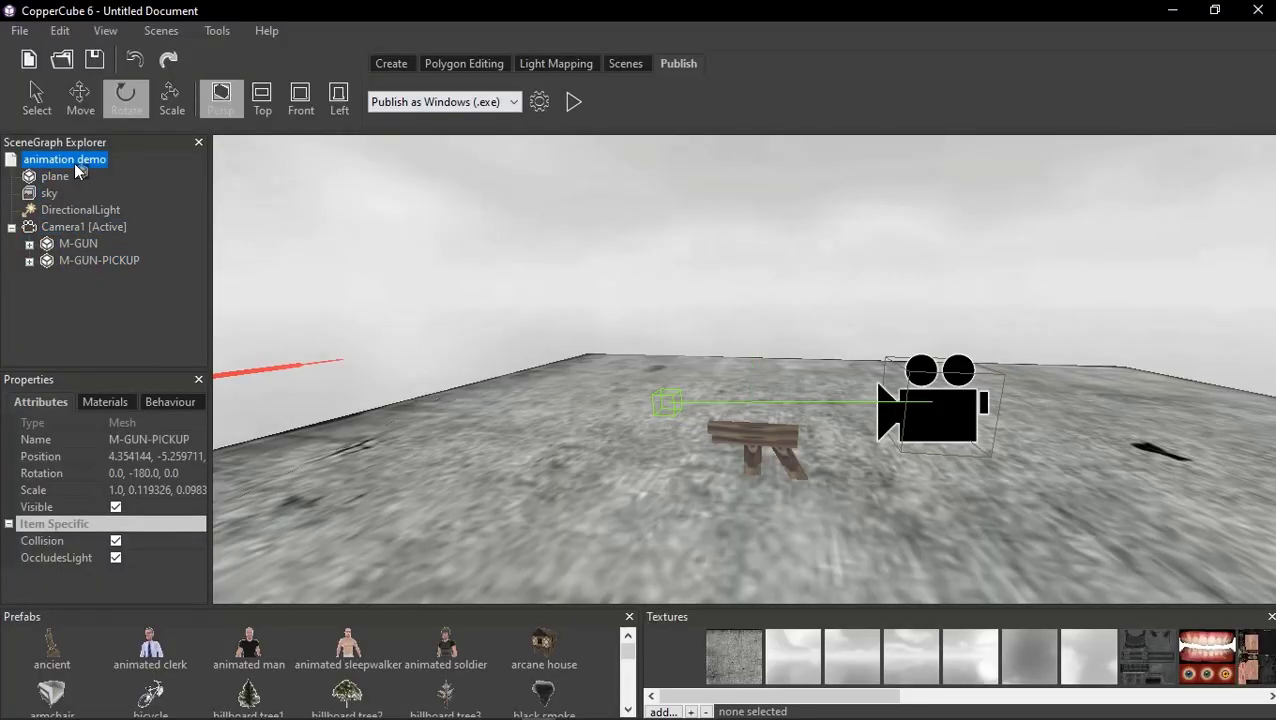
left_click(12, 312)
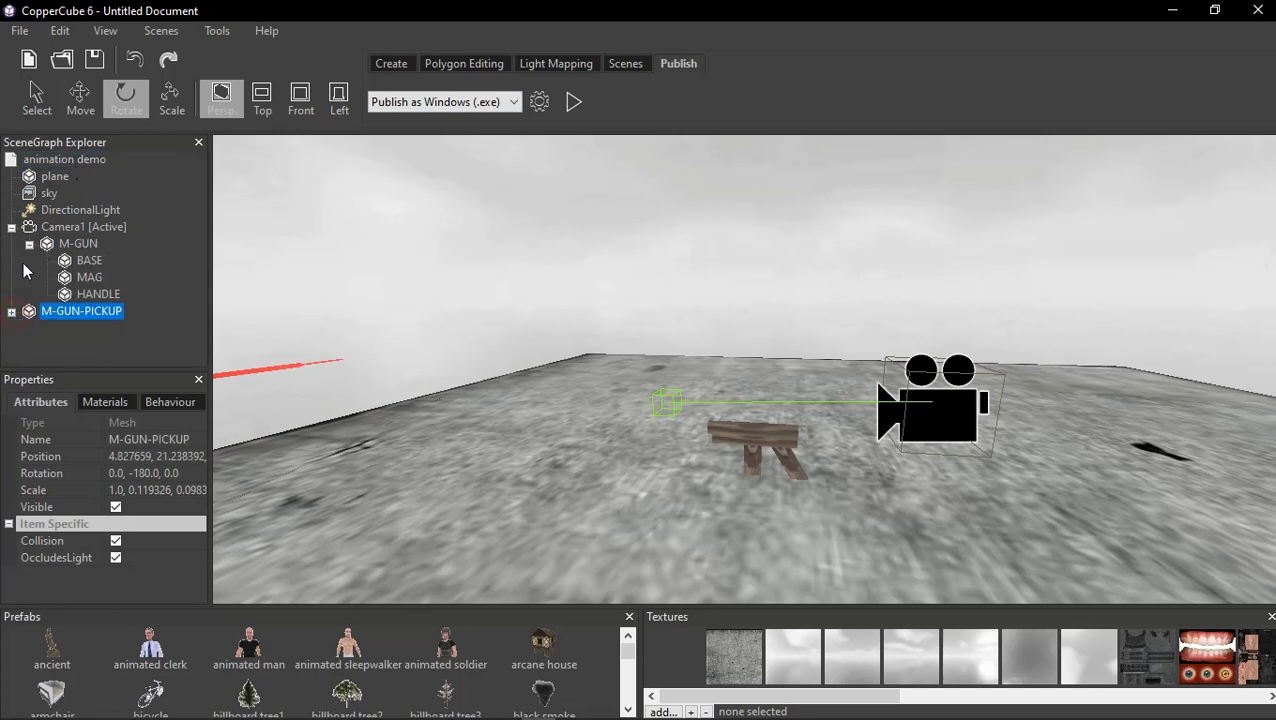
left_click(12, 228)
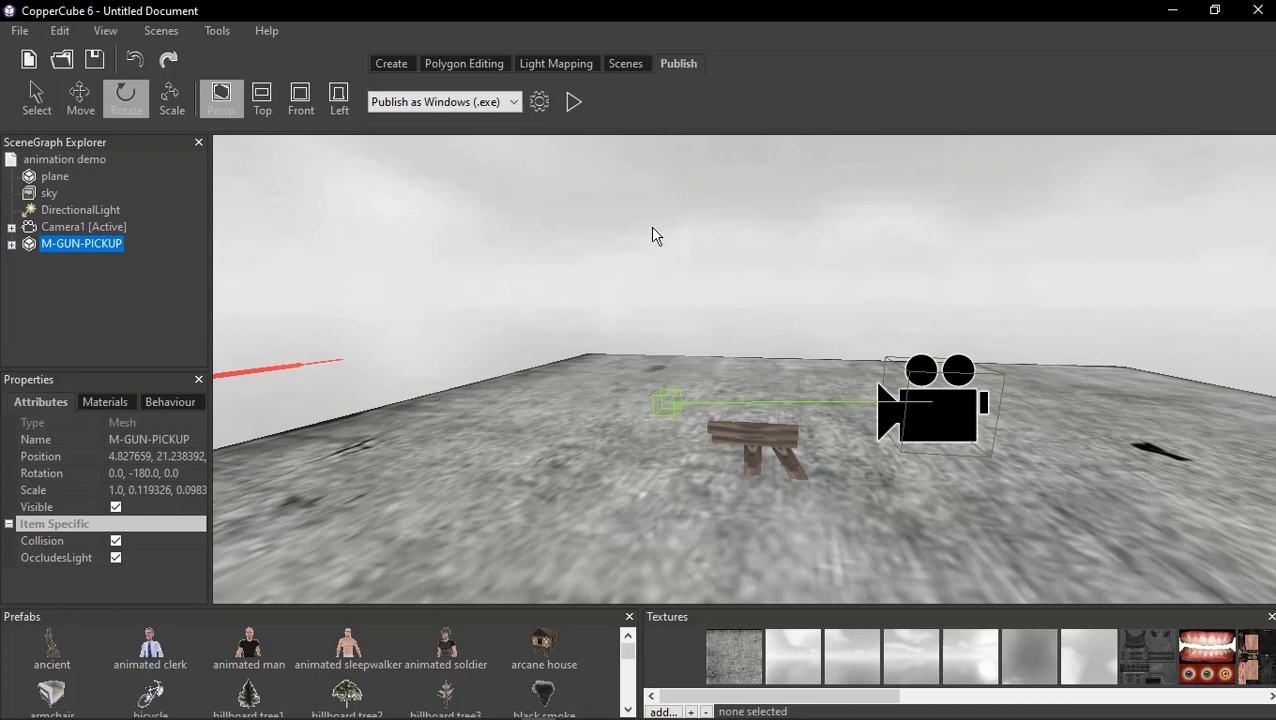
Test-run the application, walk up to the machine gun pickup and back away from it, and exit
left_click(573, 101)
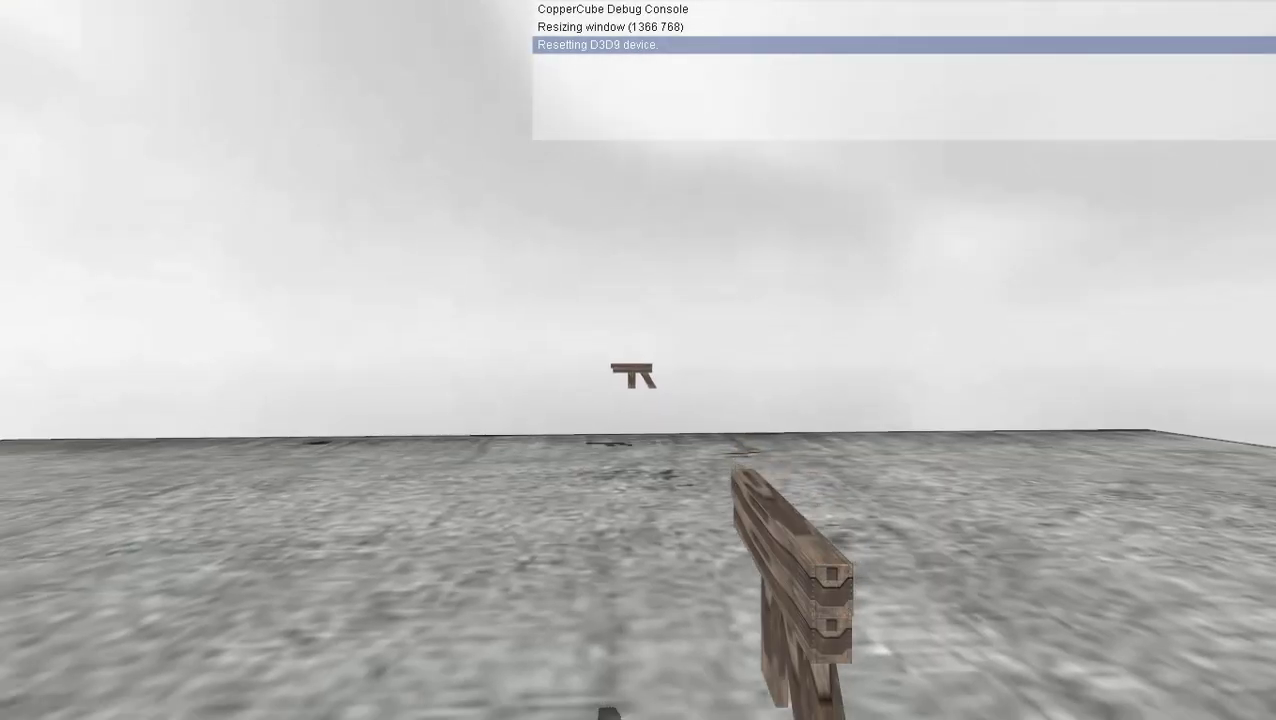
key("w")
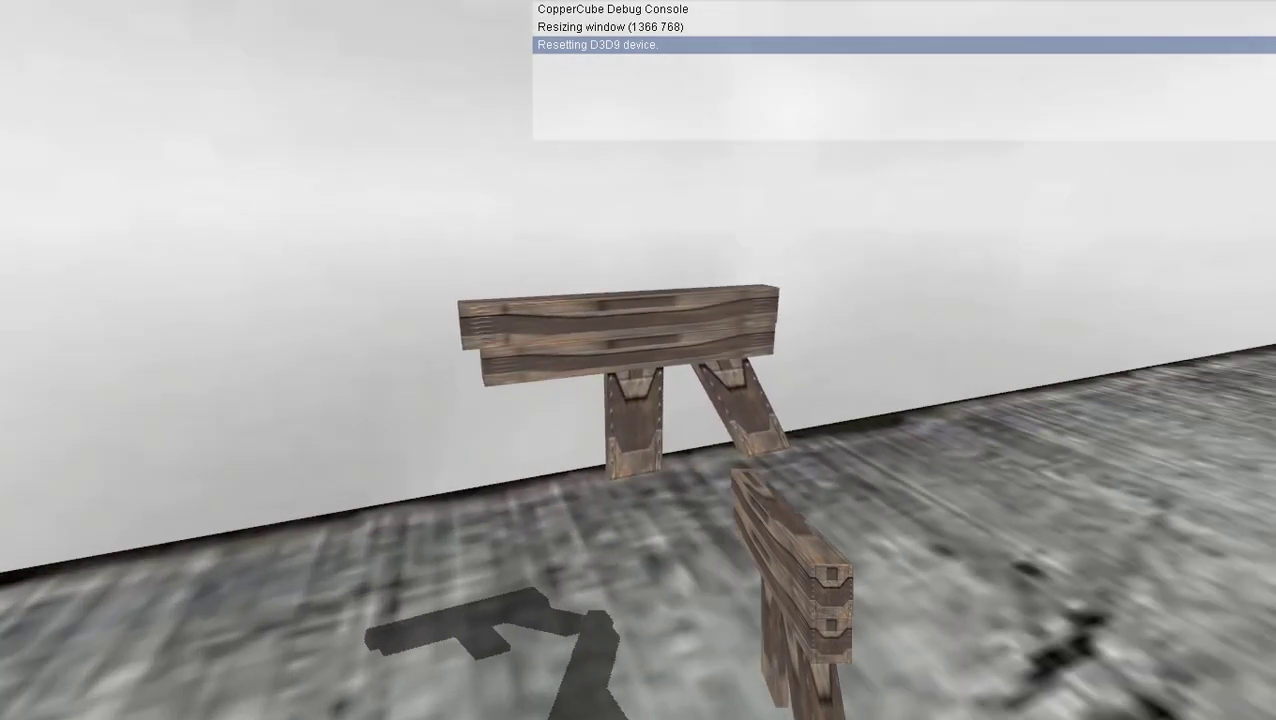
key("w")
key("s")
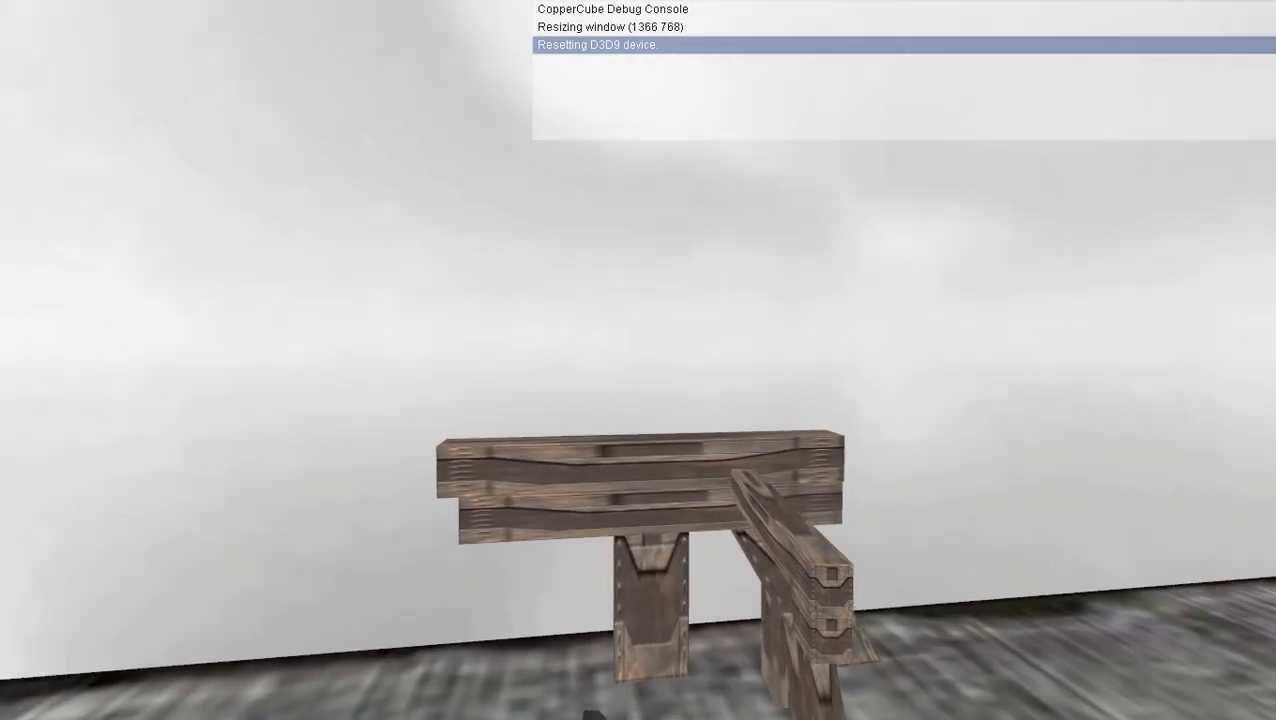
key("s")
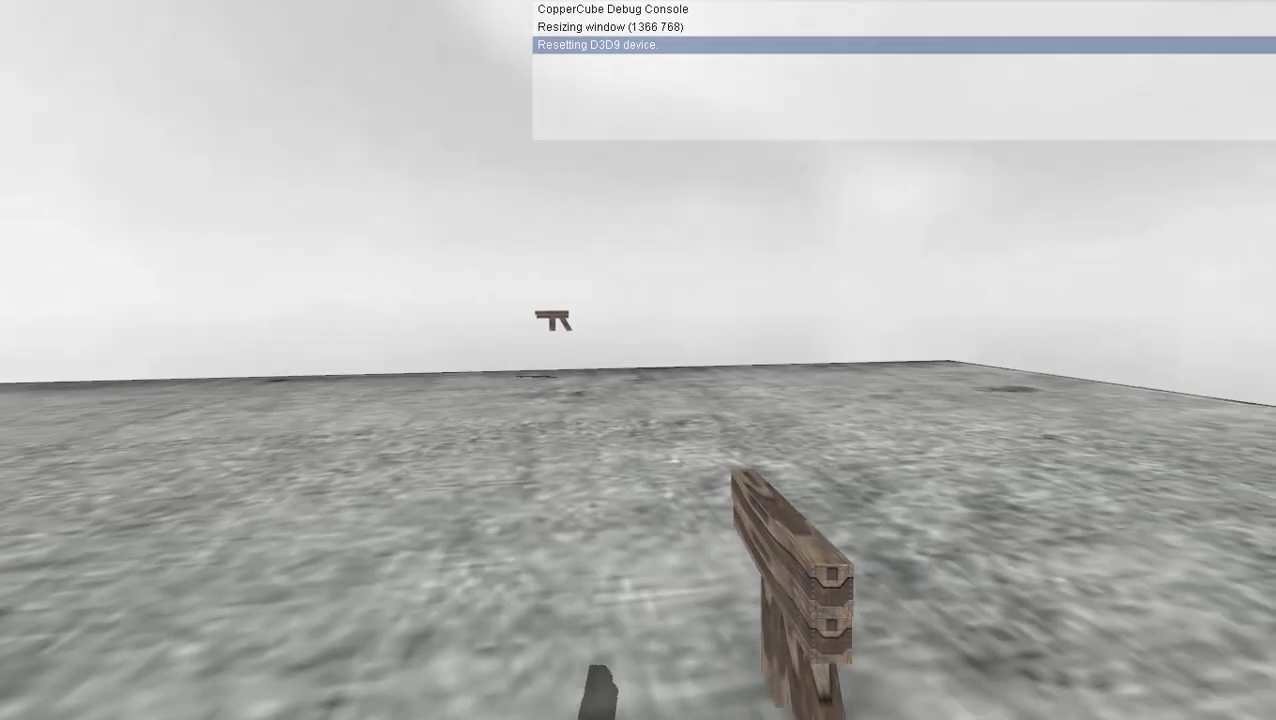
key("Escape")
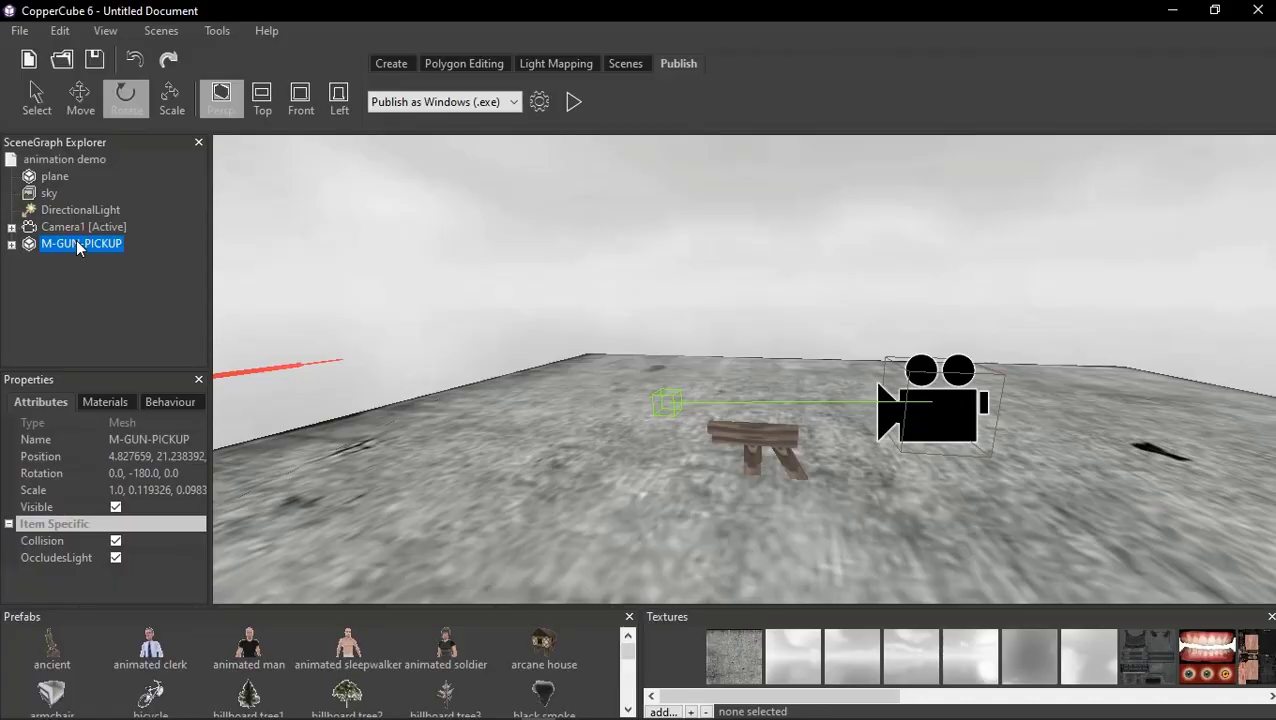
Make the M-GUN attached to Camera1 invisible
left_click(11, 244)
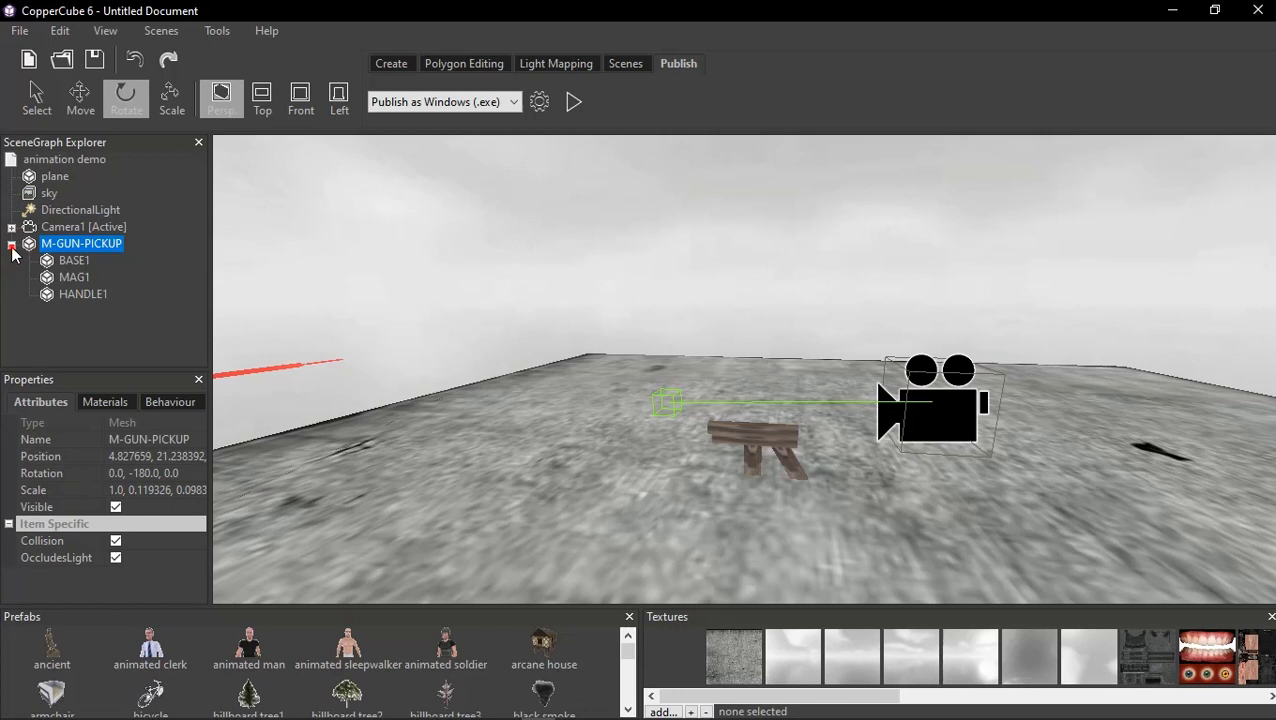
left_click(11, 244)
left_click(11, 227)
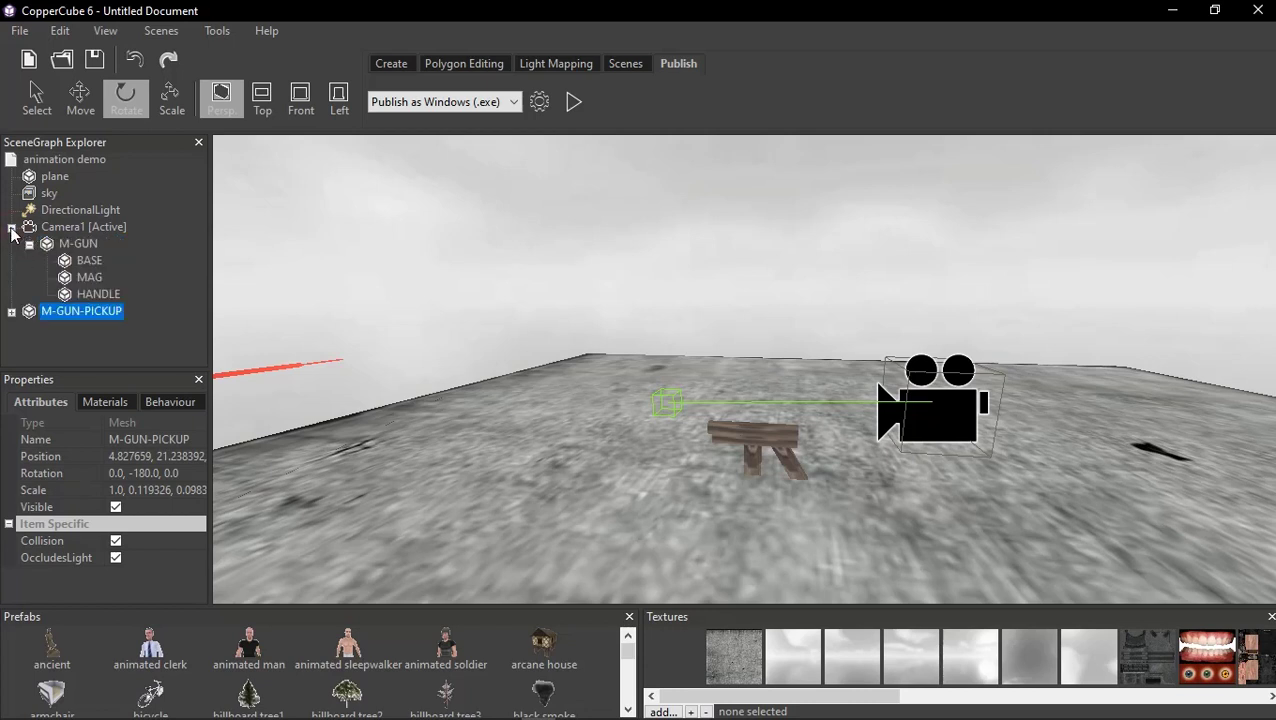
left_click(80, 244)
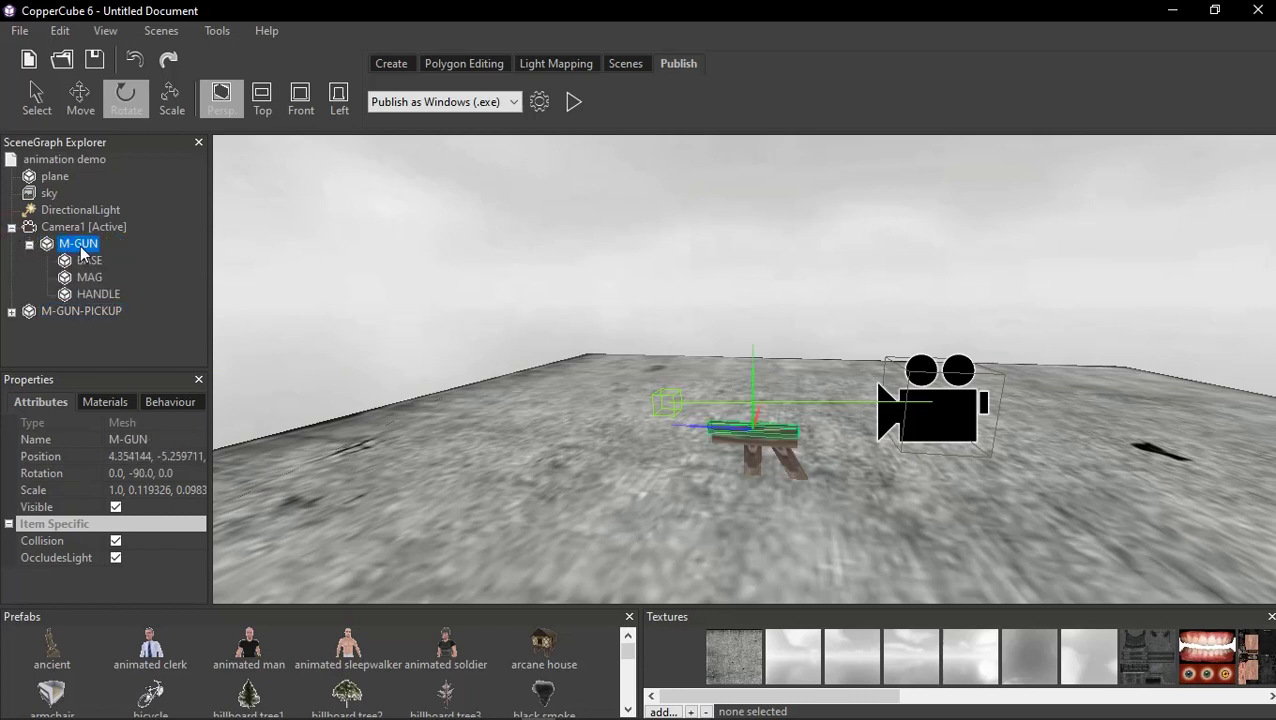
left_click(116, 507)
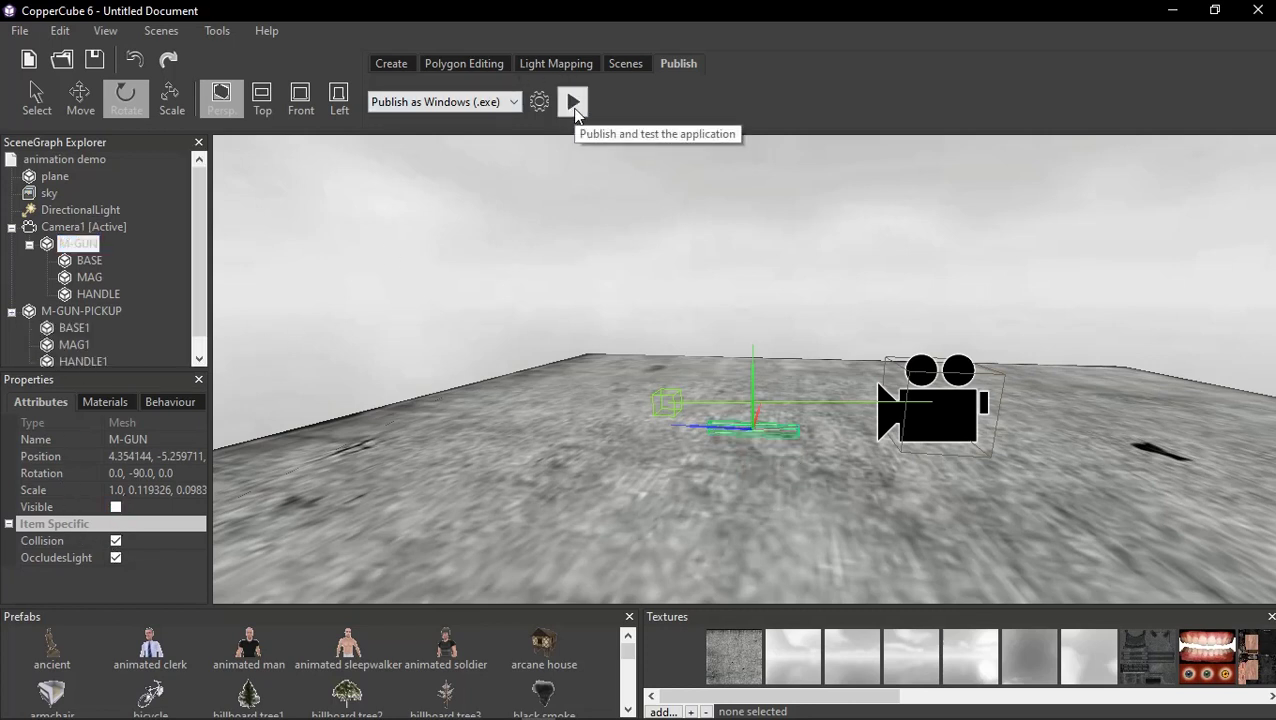
Test-run the application with the camera's gun hidden, walk to and from the pickup gun, and exit
left_click(575, 108)
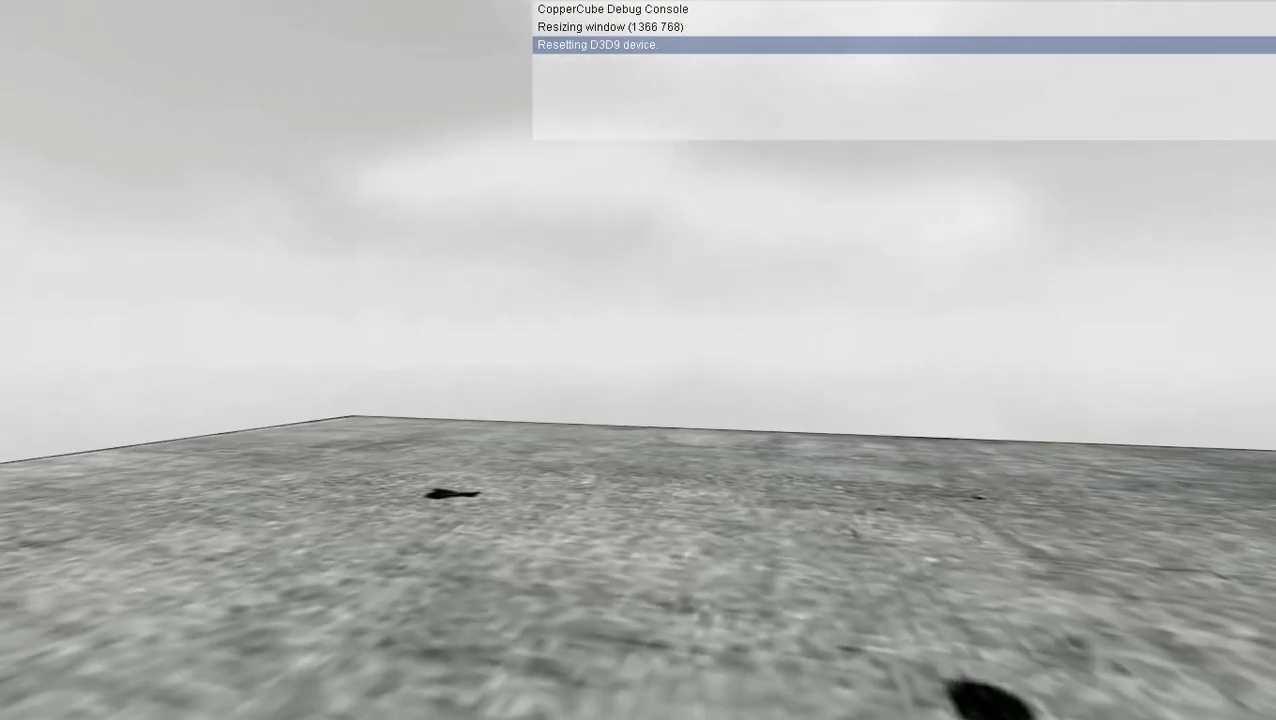
key("w")
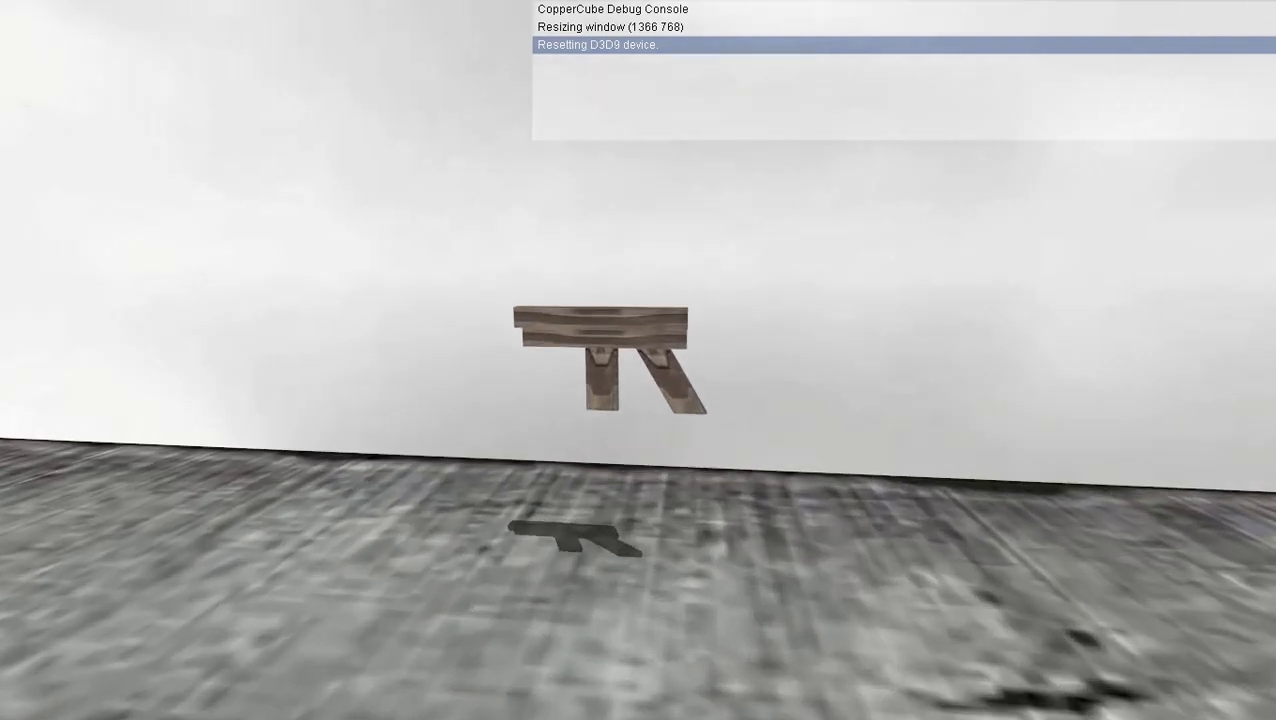
key("w")
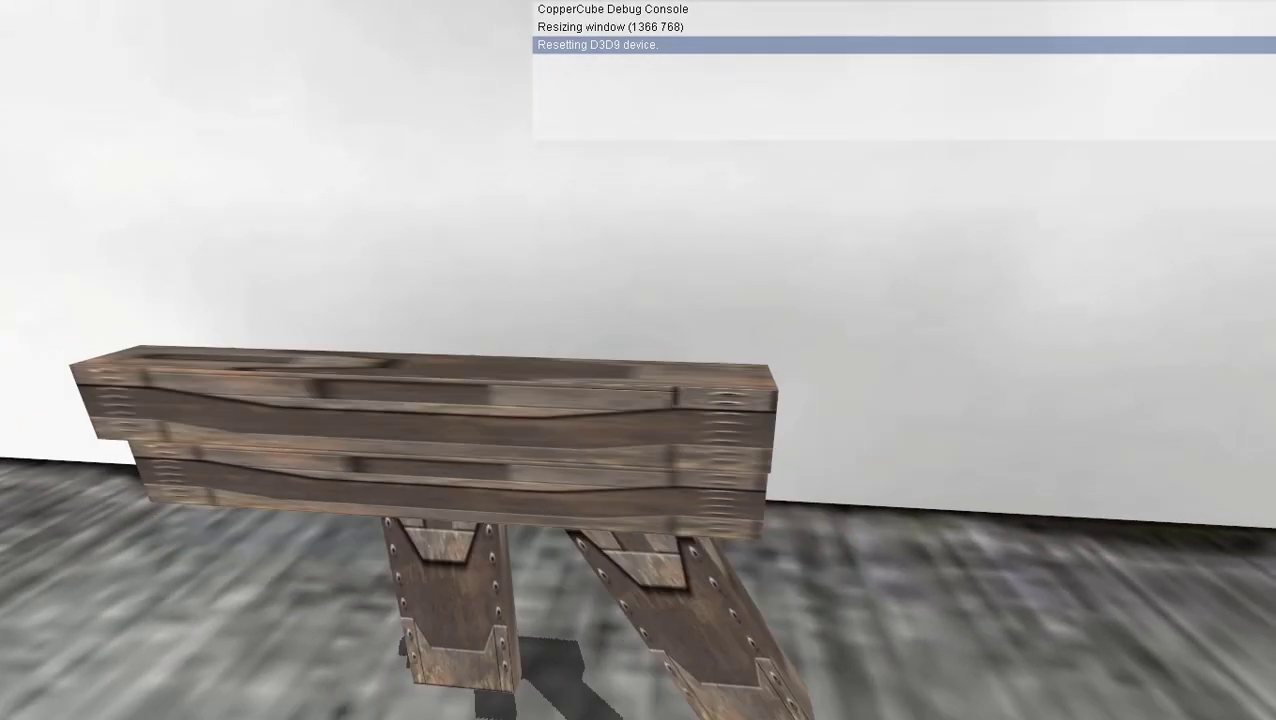
key("s")
key("w")
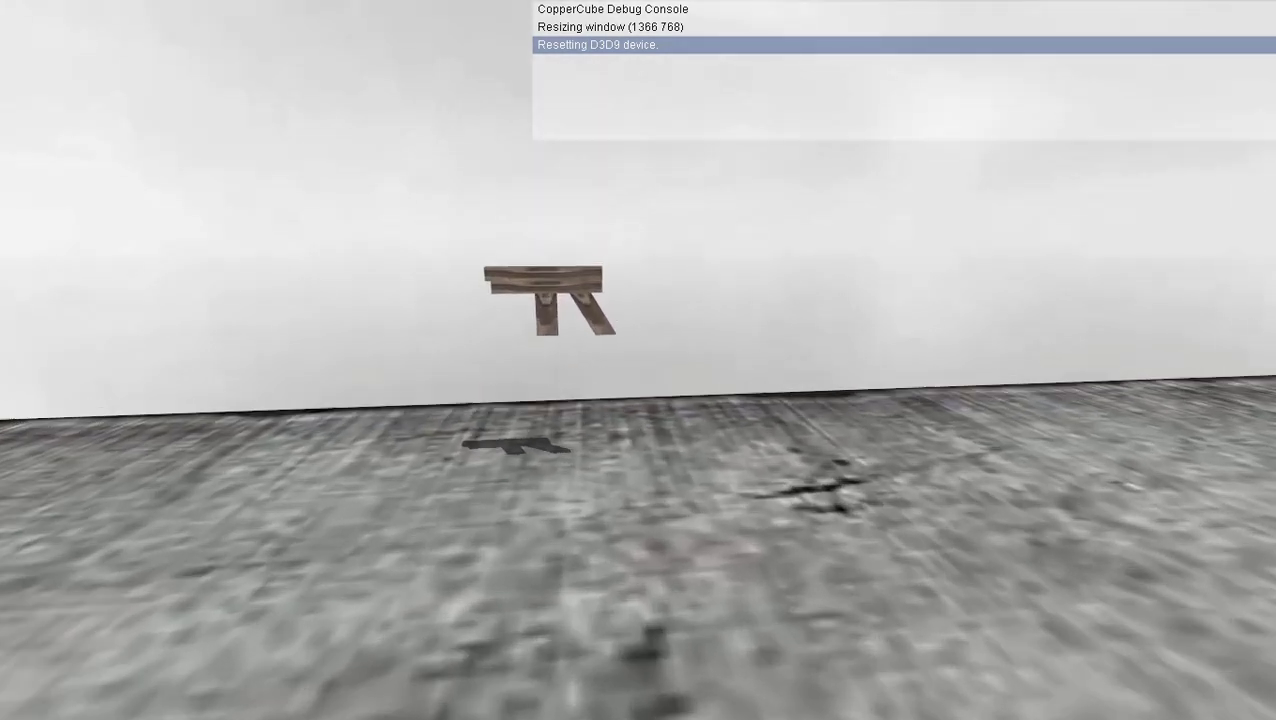
key("w")
key("s")
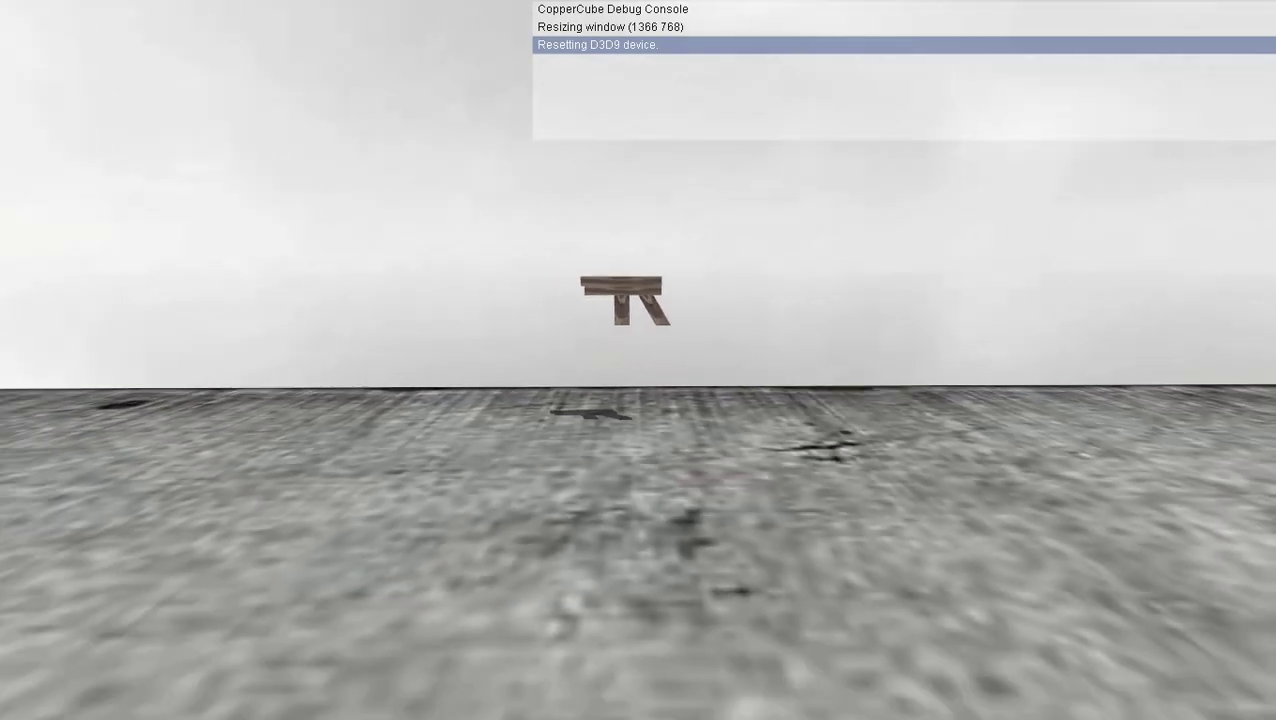
key("s")
key("Escape")
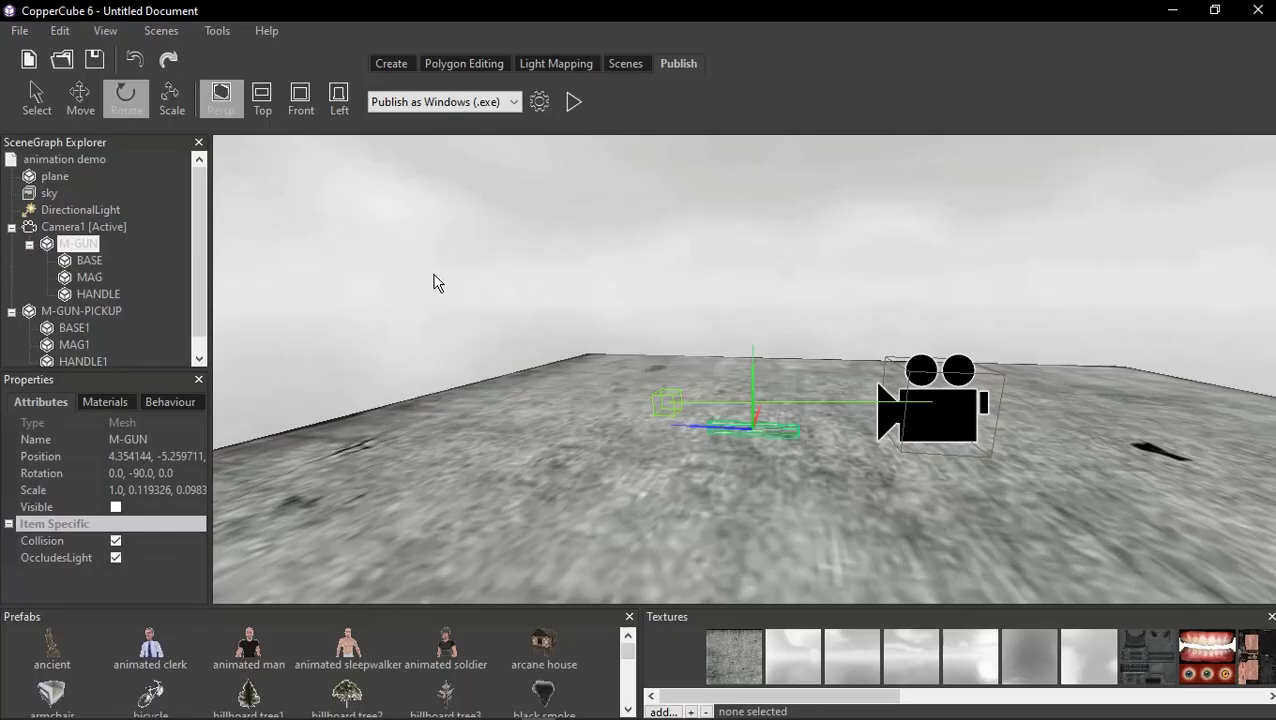
Focus on M-GUN-PICKUP and add an "On proximity do something" behaviour to it
left_click(11, 228)
left_click(82, 244)
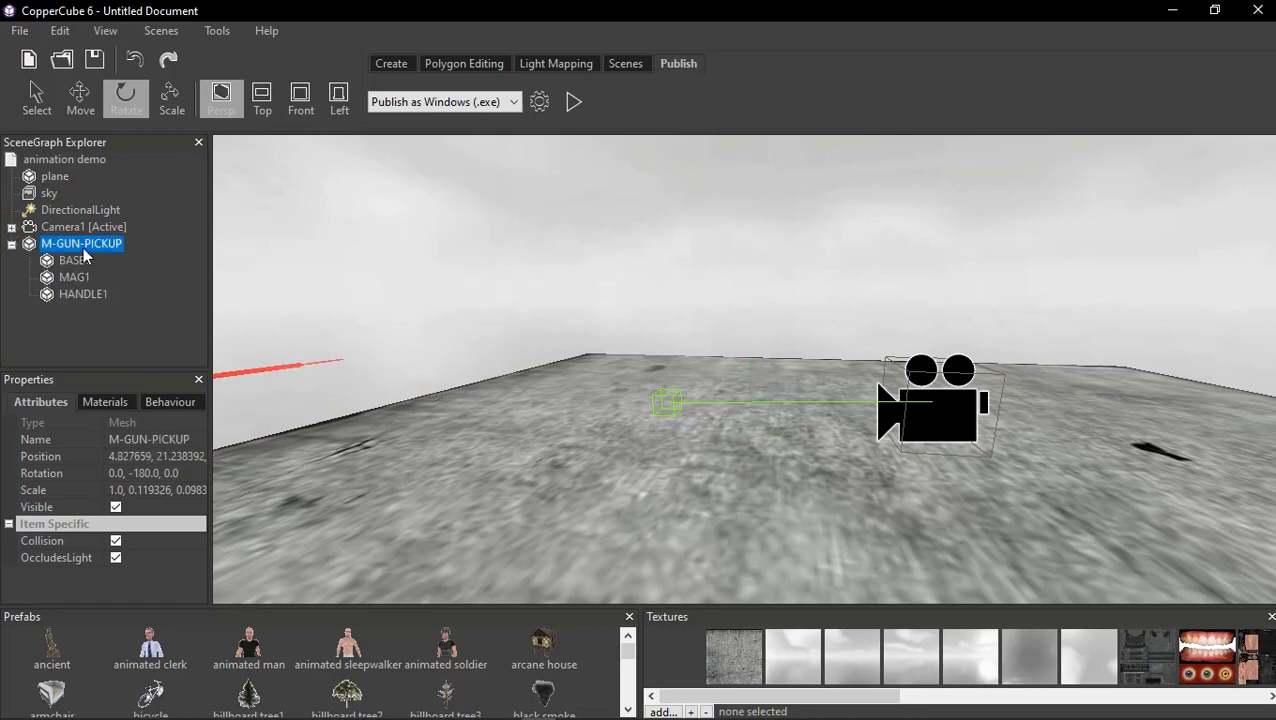
middle_click_drag(380, 373, 682, 428)
scroll(607, 412, "up", 3)
scroll(620, 430, "up", 2)
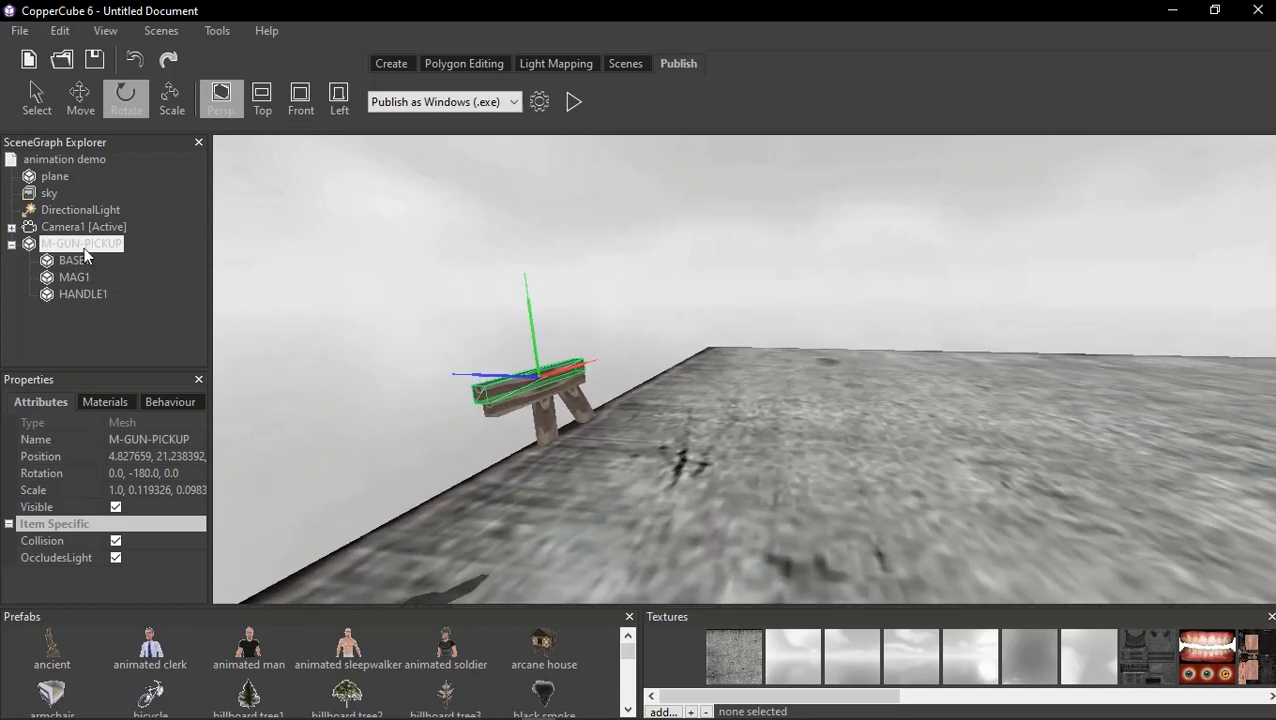
left_click(165, 402)
left_click(9, 430)
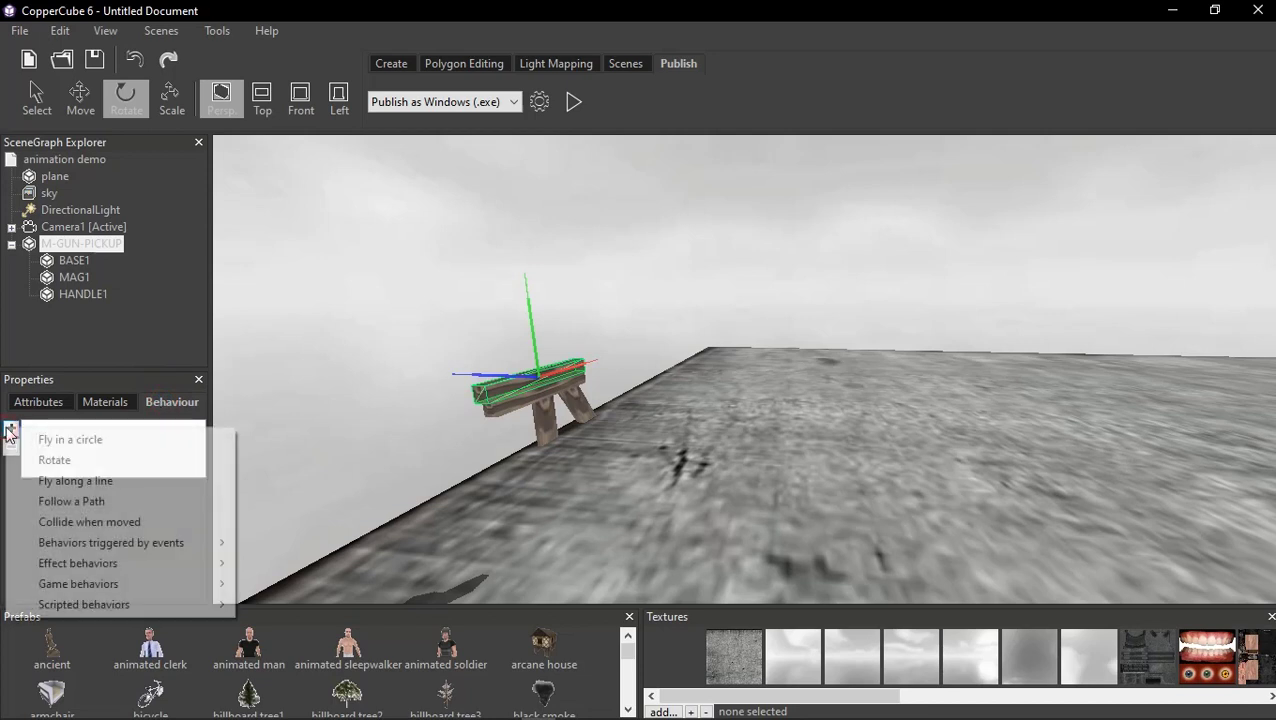
mouse_move(118, 545)
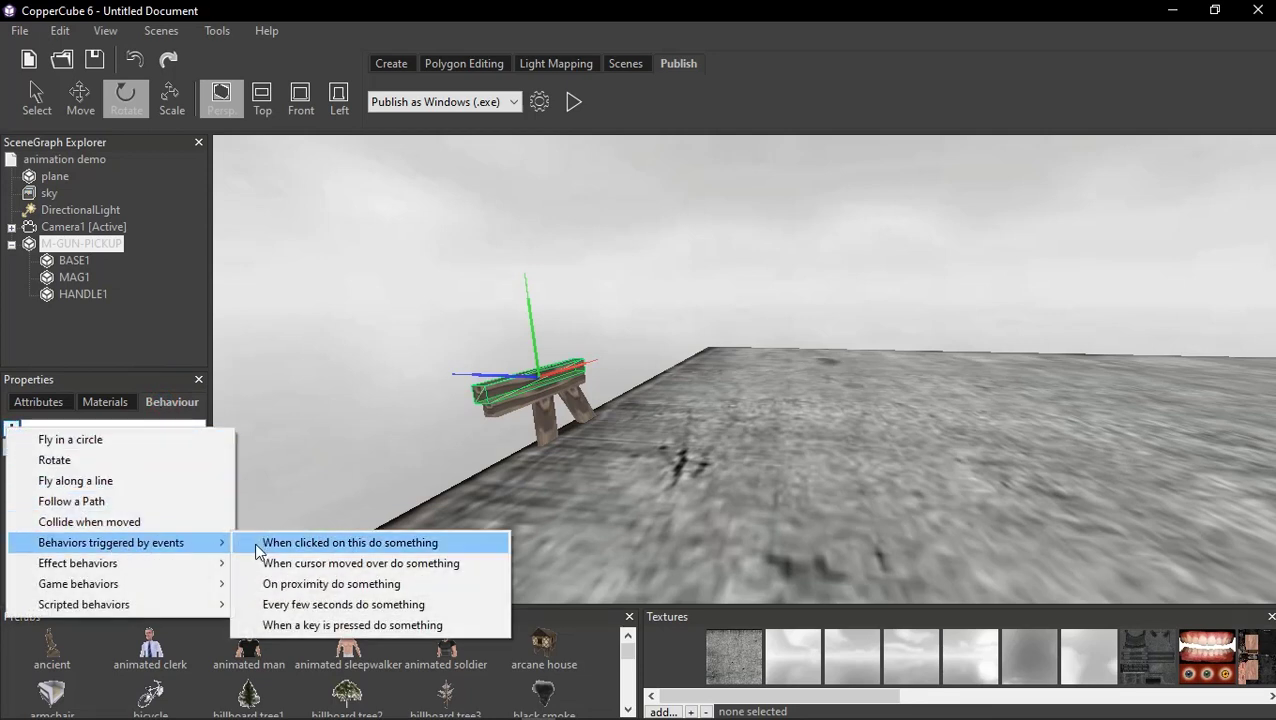
left_click(272, 584)
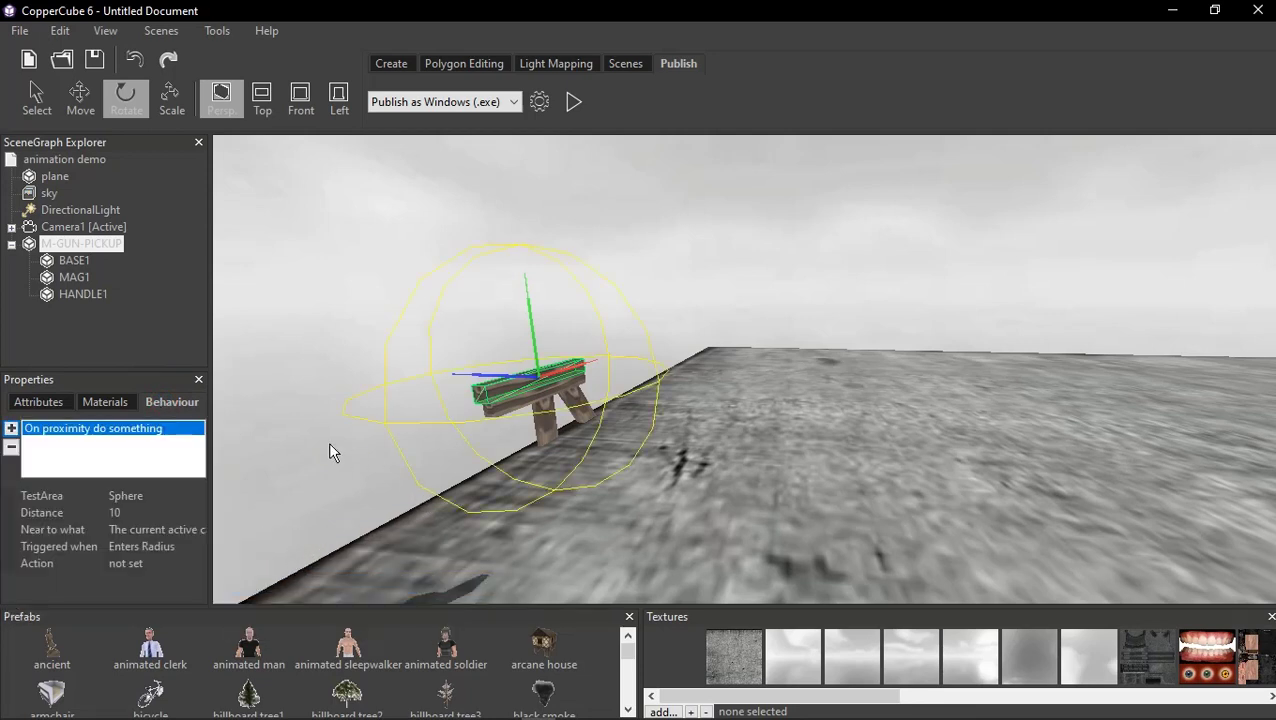
Change the proximity behaviour's test area to Box and set its size to 50.0, 20.0, 50.0
left_click(137, 497)
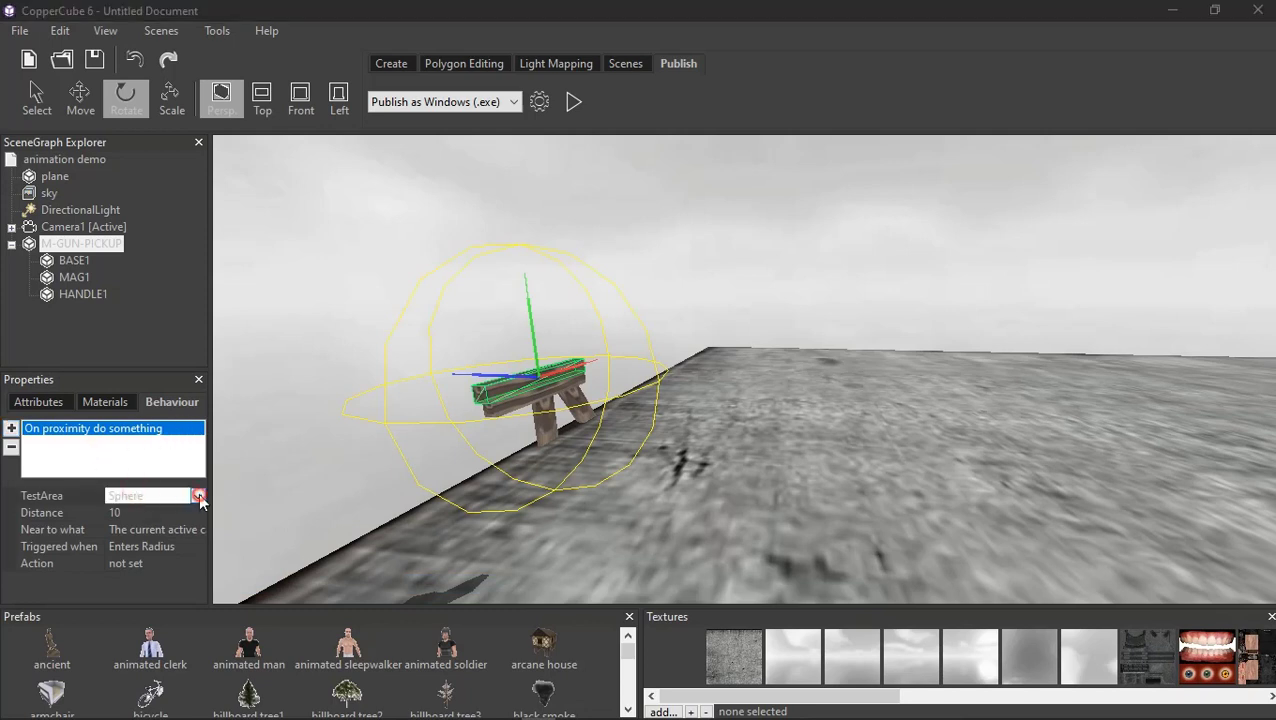
left_click(198, 495)
left_click(185, 530)
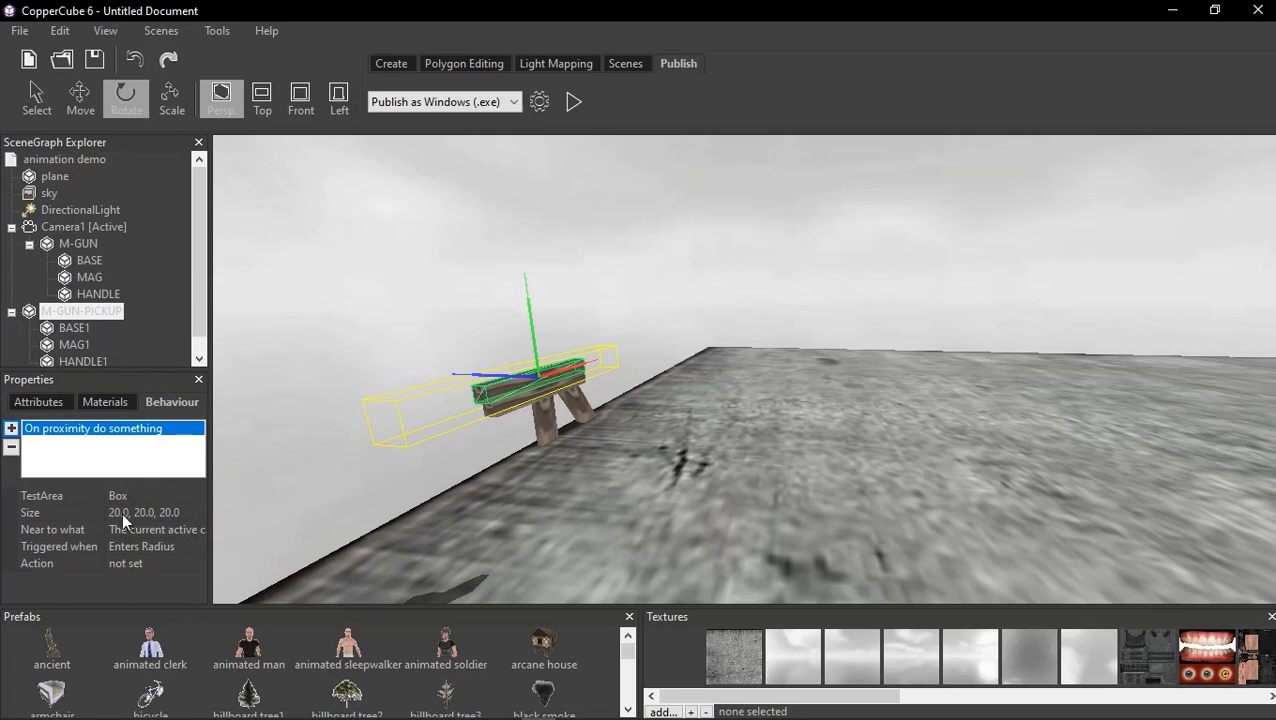
left_click(148, 511)
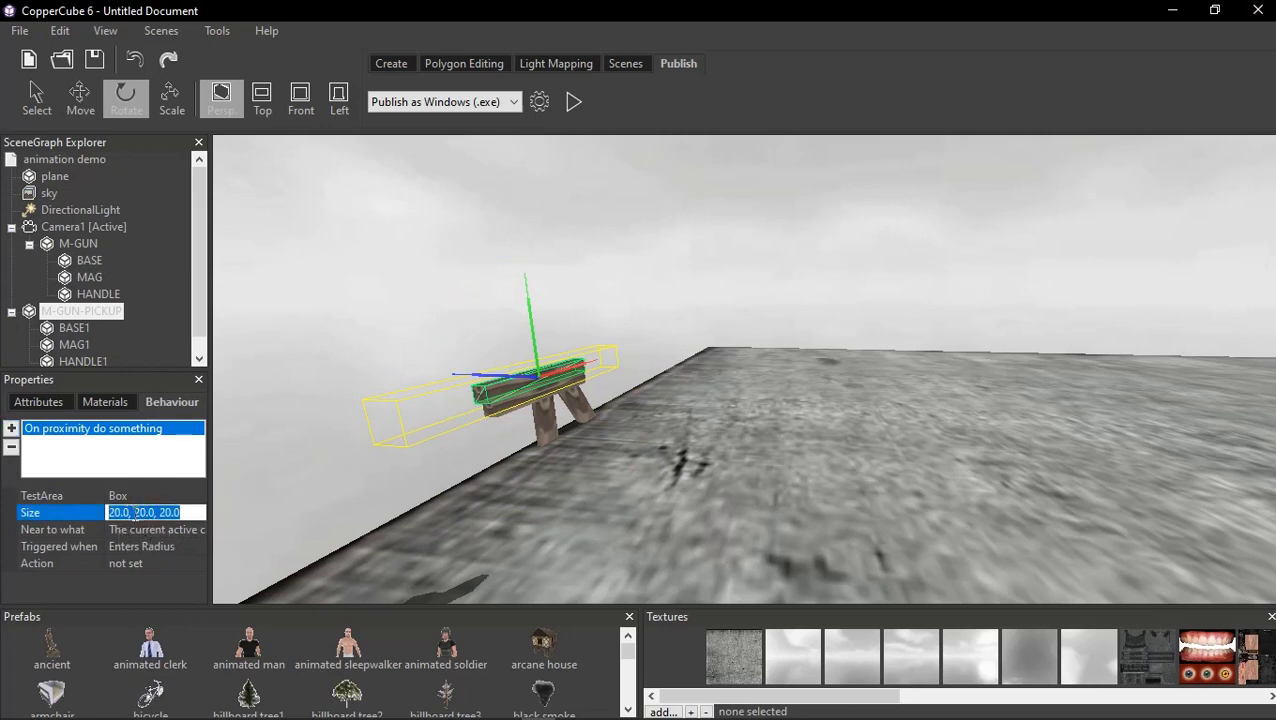
left_click_drag(115, 513, 104, 513)
type("5")
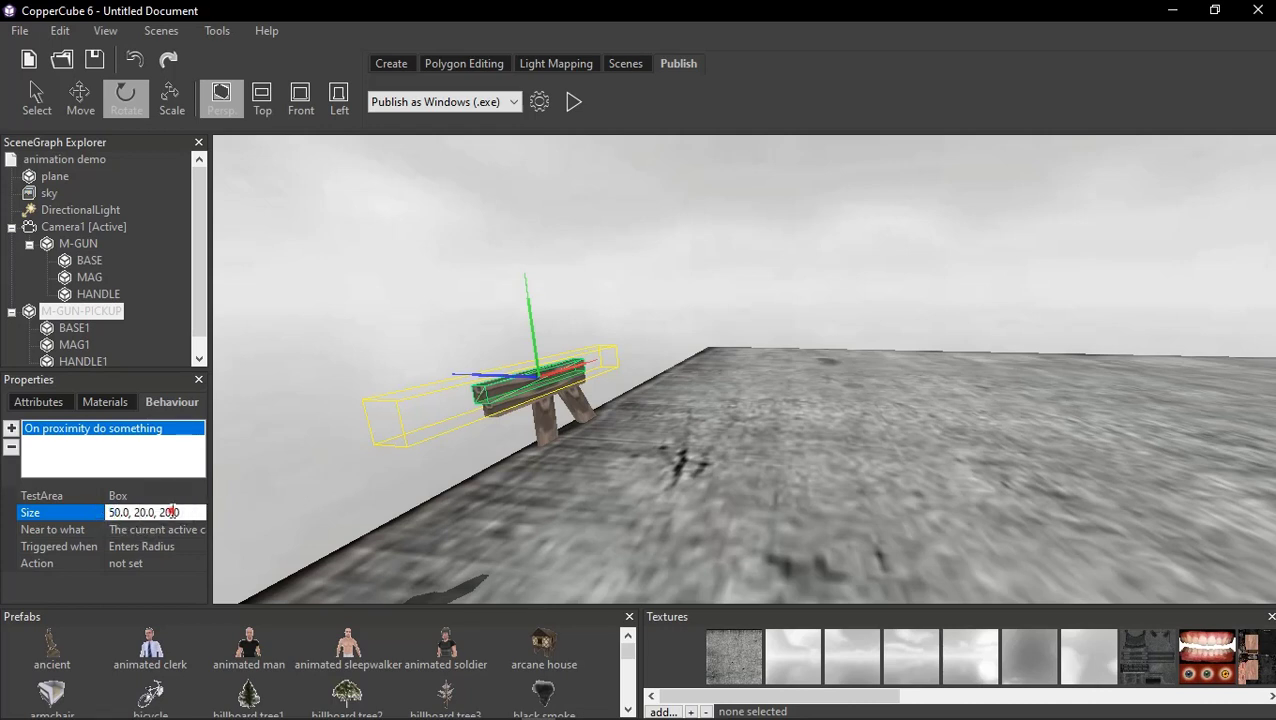
left_click_drag(167, 514, 161, 515)
key("Return")
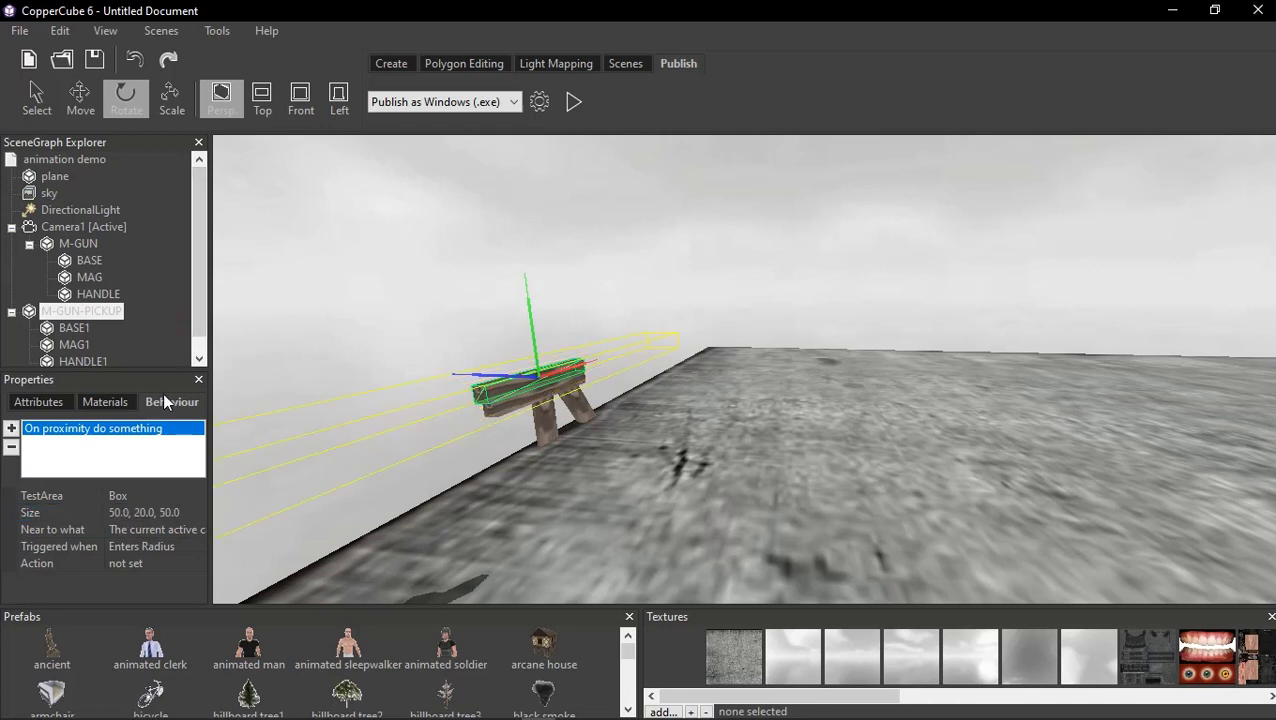